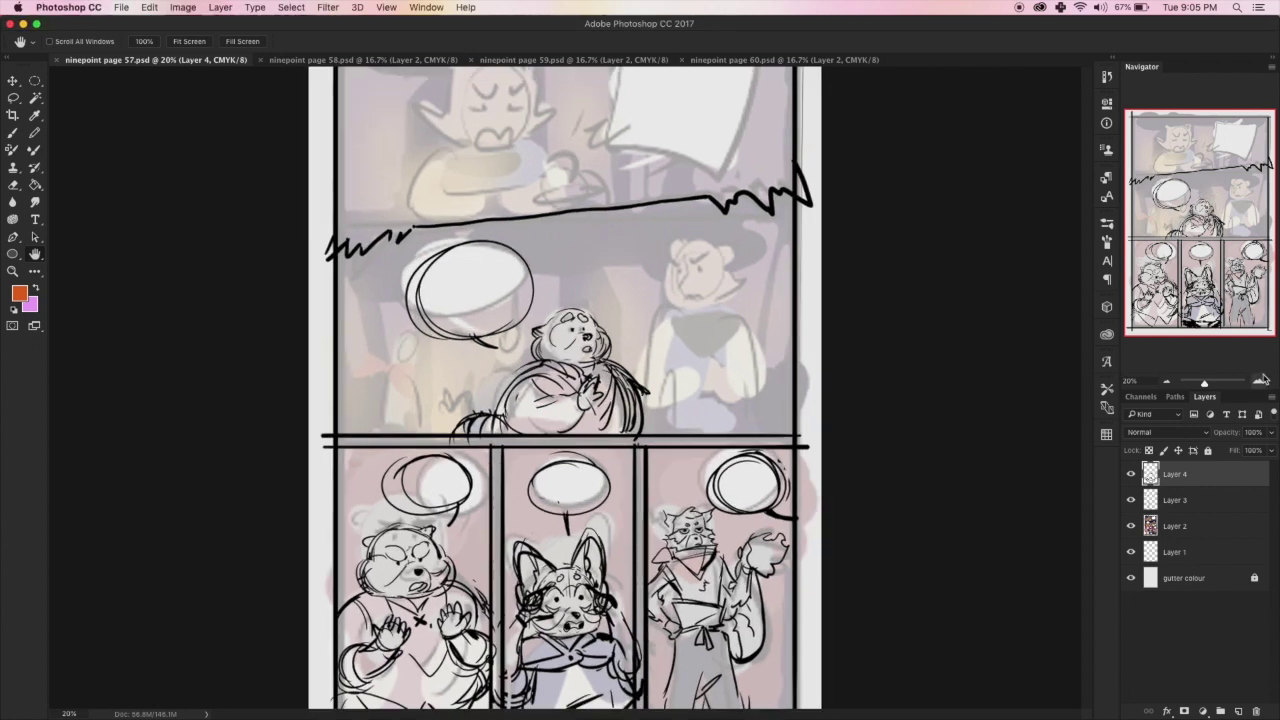
- Zoom in on the middle panel and set up a small black brush
{"action": "left_click", "coordinate": [1258, 381]}
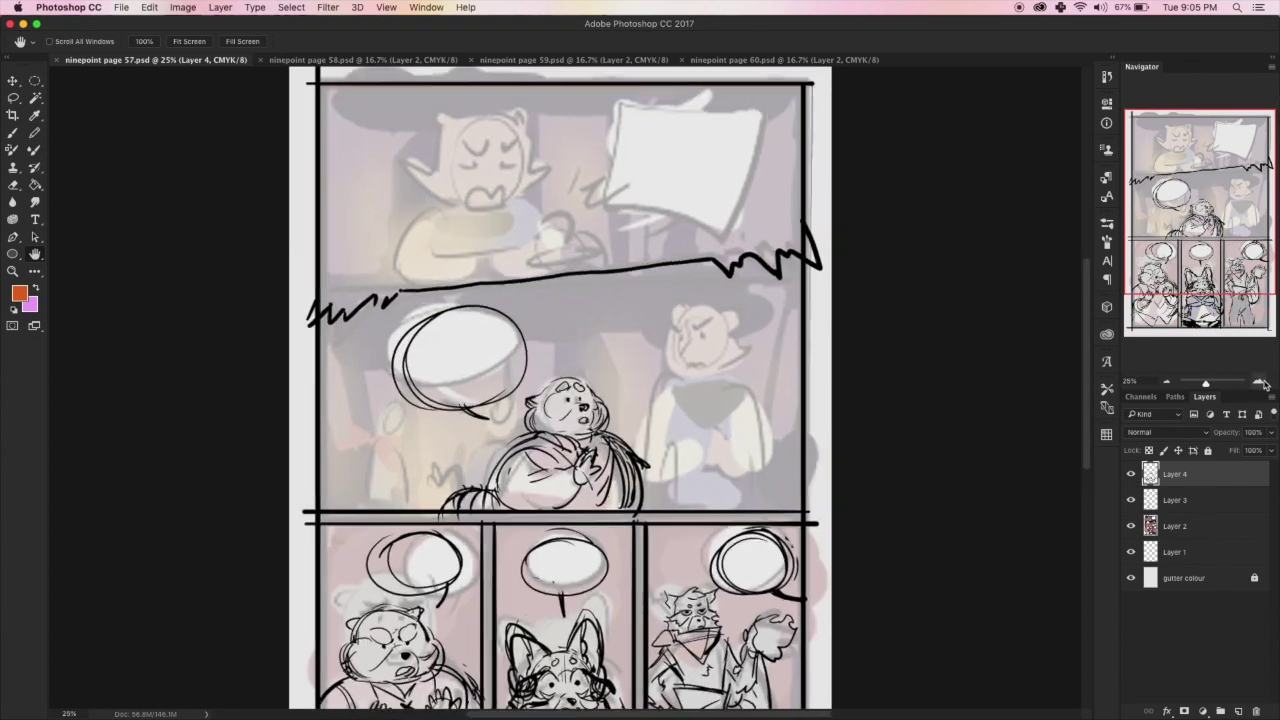
{"action": "left_click", "coordinate": [1258, 381]}
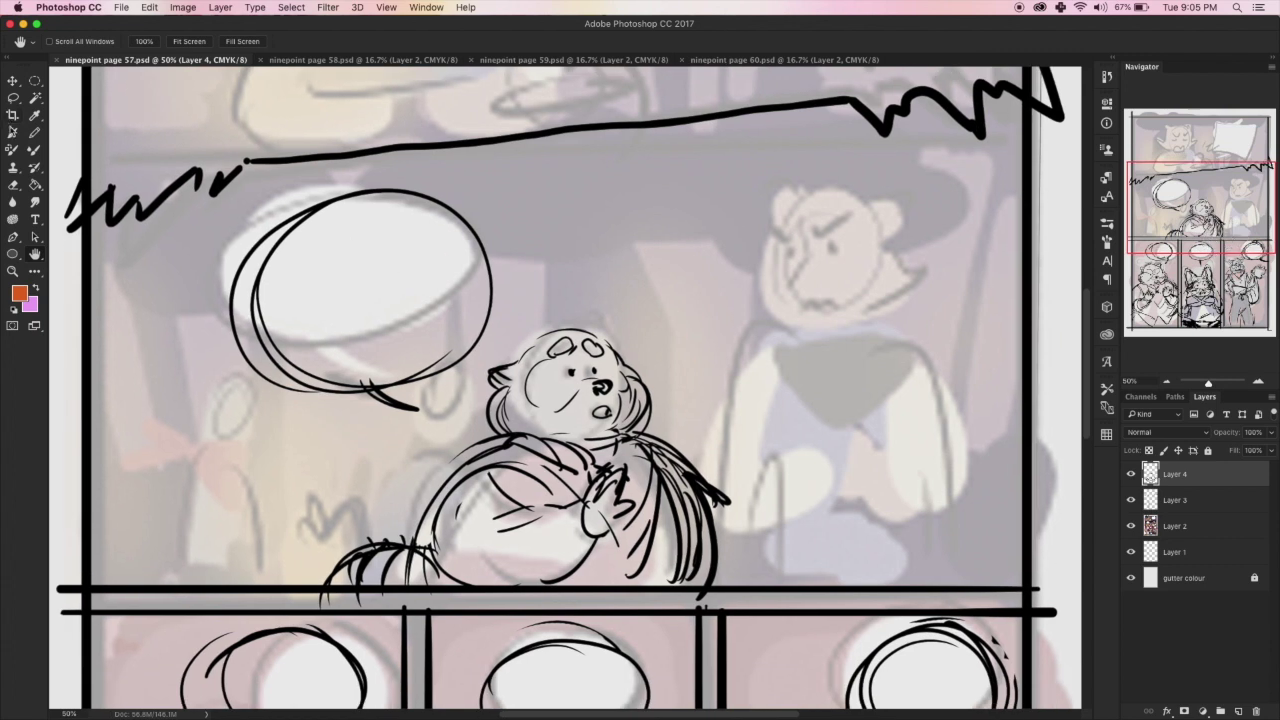
{"action": "key", "text": "b"}
{"action": "key", "text": "d"}
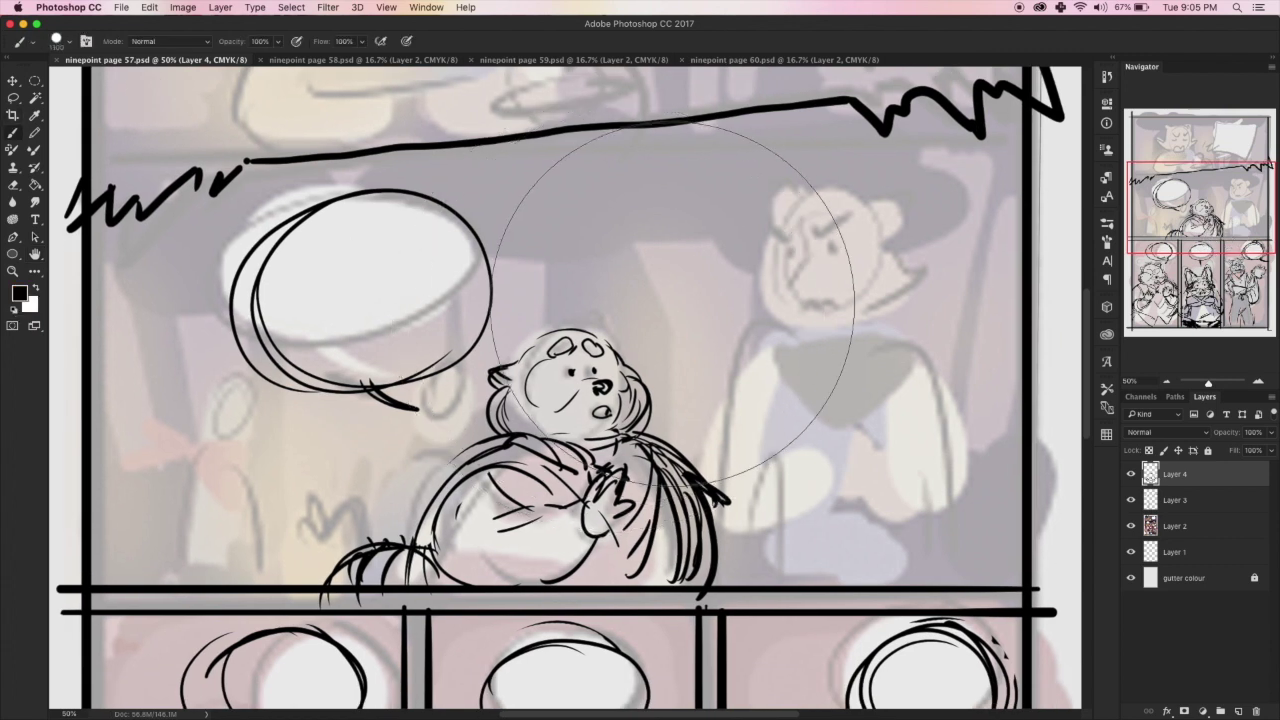
{"action": "key", "text": "bracketleft"}
{"action": "key", "text": "bracketleft"}
{"action": "key", "text": "bracketleft"}
{"action": "key", "text": "bracketleft"}
{"action": "key", "text": "bracketleft"}
{"action": "key", "text": "bracketleft"}
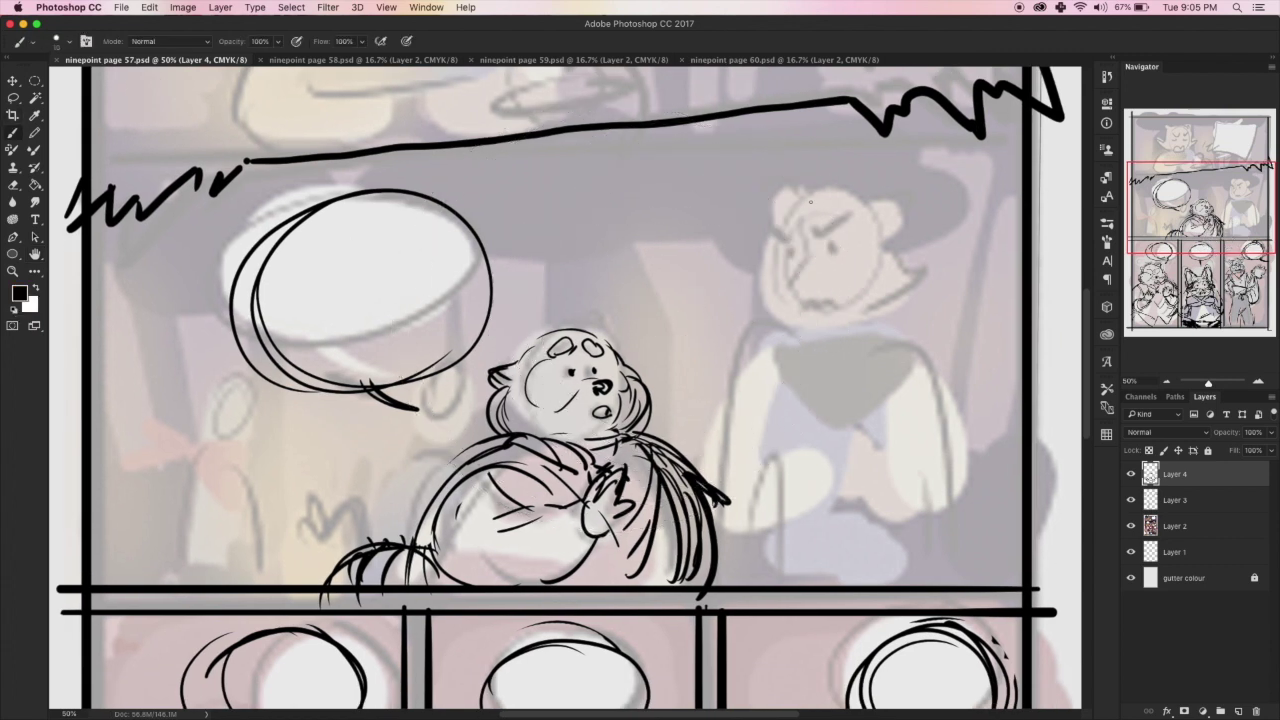
- Rough in an arc above the standing character's head using a different brush tip
{"action": "left_click_drag", "start_coordinate": [796, 206], "coordinate": [878, 210]}
{"action": "left_click", "coordinate": [68, 41]}
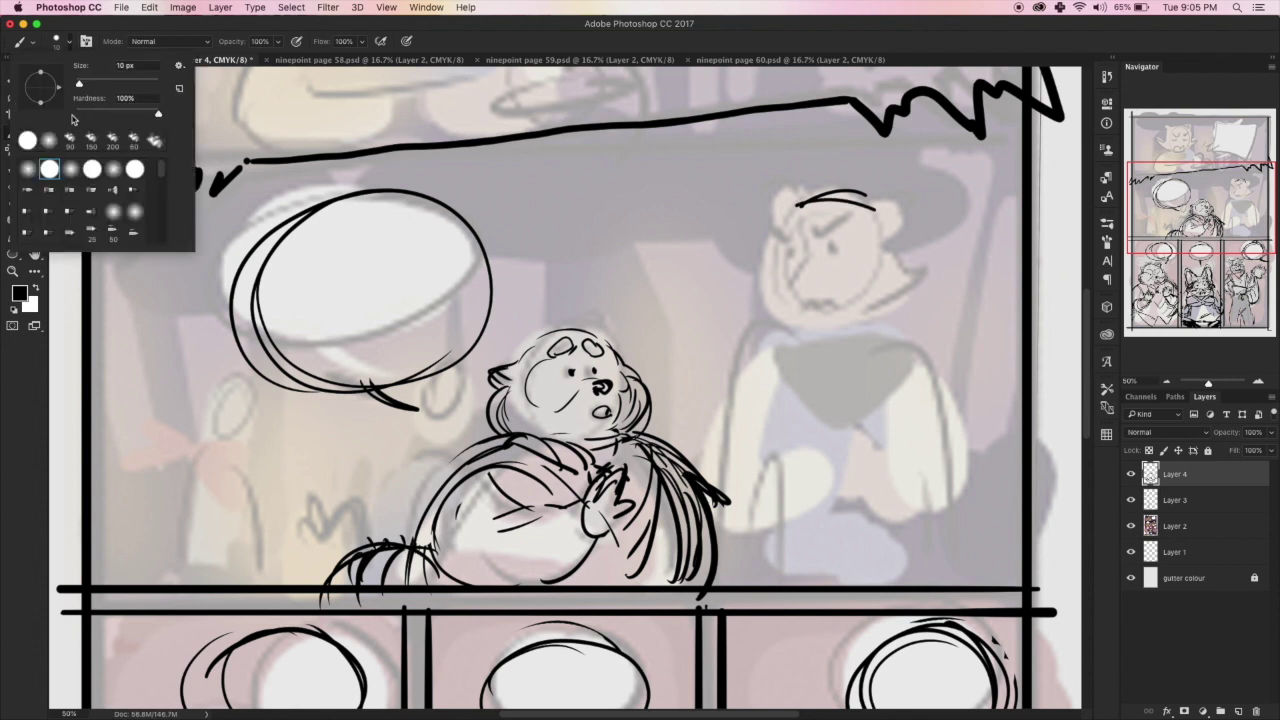
{"action": "left_click", "coordinate": [92, 169]}
{"action": "mouse_move", "coordinate": [850, 198]}
{"action": "left_mouse_down"}
{"action": "mouse_move", "coordinate": [888, 222]}
{"action": "mouse_move", "coordinate": [898, 196]}
{"action": "mouse_move", "coordinate": [890, 230]}
{"action": "left_mouse_up"}
- Erase the first head strokes, undo unwanted marks, and sketch the head outline
{"action": "key", "text": "e"}
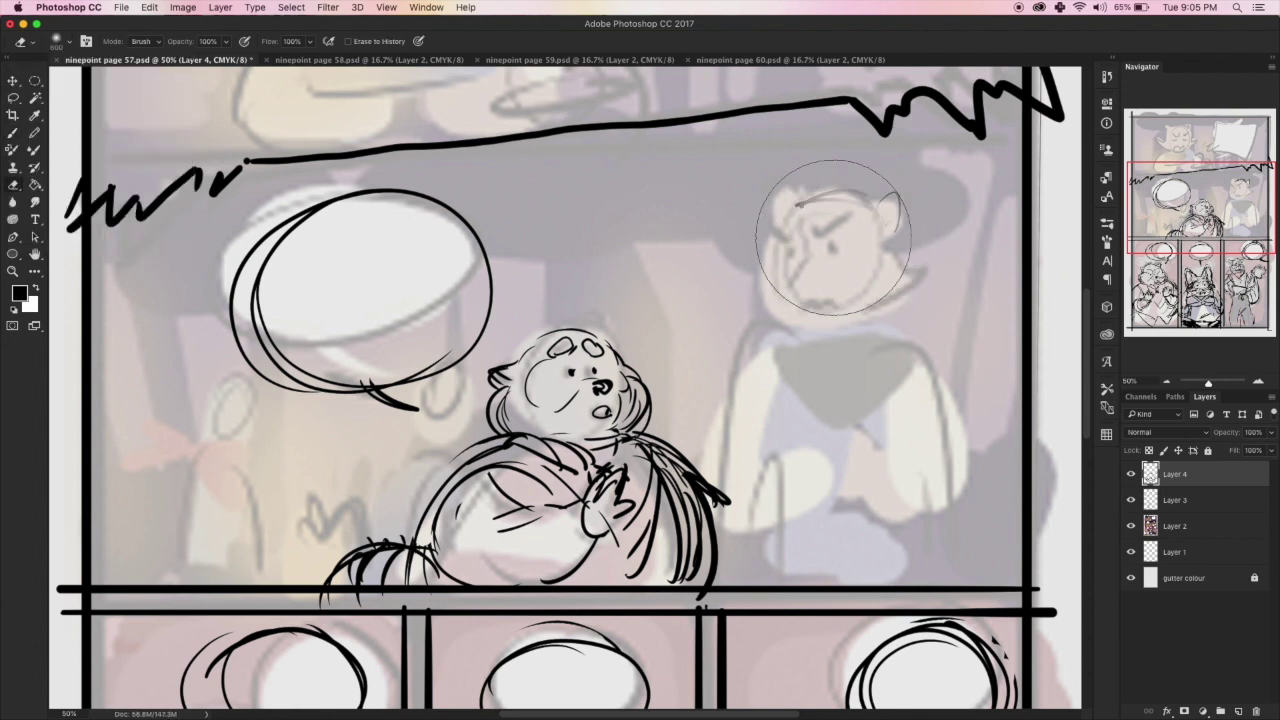
{"action": "left_click", "coordinate": [62, 41]}
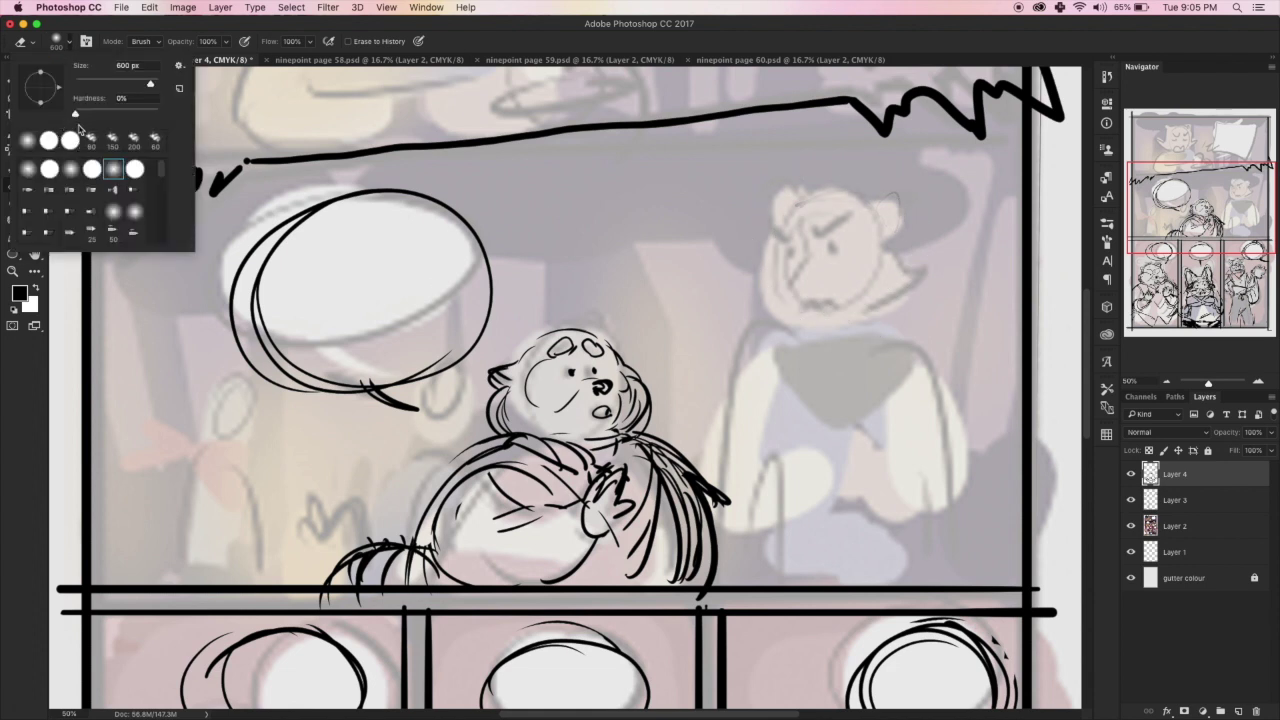
{"action": "key", "text": "Return"}
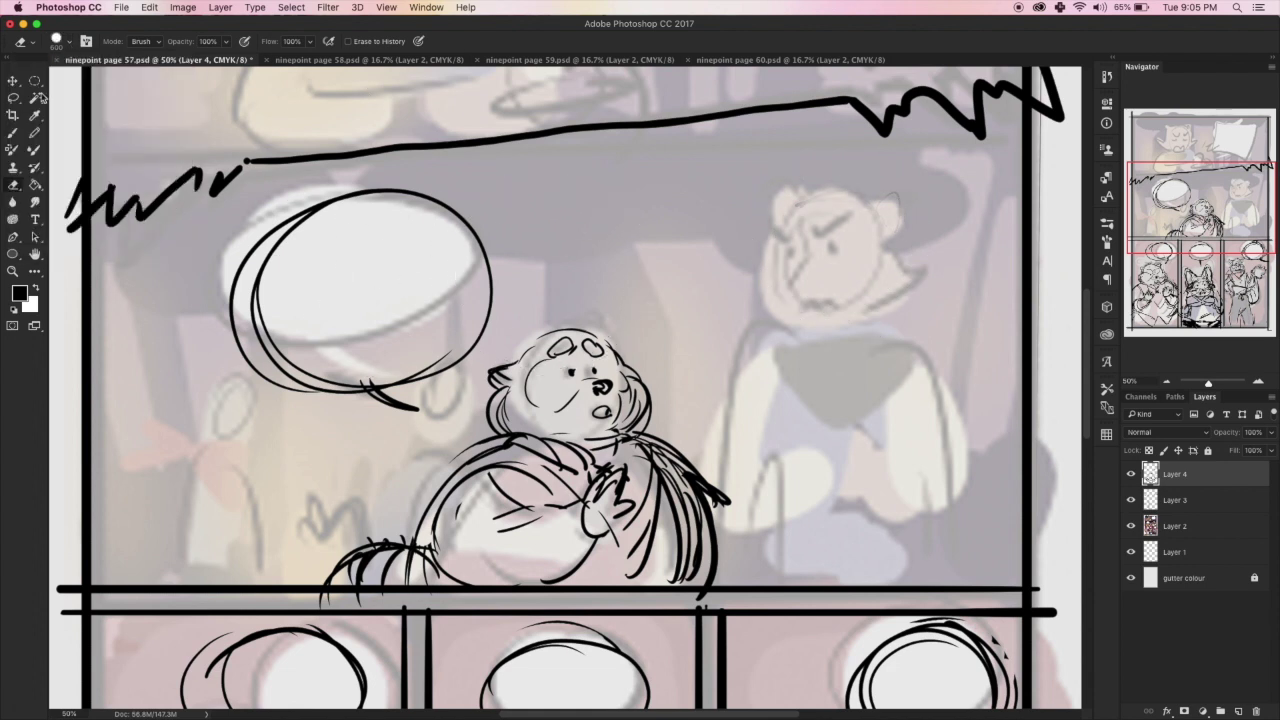
{"action": "key", "text": "b"}
{"action": "left_click_drag", "start_coordinate": [575, 200], "coordinate": [688, 320]}
{"action": "key", "text": "super+z"}
{"action": "key", "text": "super+alt+z"}
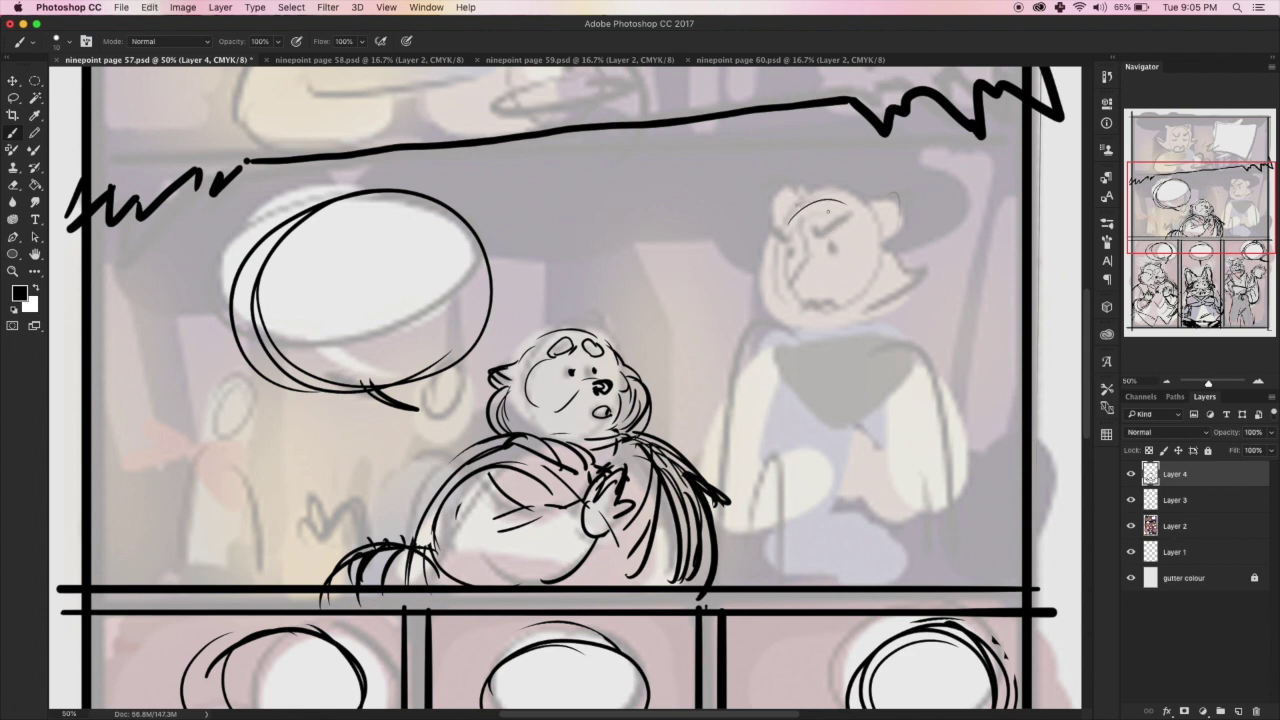
{"action": "mouse_move", "coordinate": [790, 220]}
{"action": "left_mouse_down"}
{"action": "mouse_move", "coordinate": [870, 210]}
{"action": "mouse_move", "coordinate": [895, 270]}
{"action": "mouse_move", "coordinate": [835, 305]}
{"action": "mouse_move", "coordinate": [772, 276]}
{"action": "mouse_move", "coordinate": [786, 306]}
{"action": "mouse_move", "coordinate": [828, 314]}
{"action": "mouse_move", "coordinate": [758, 296]}
{"action": "mouse_move", "coordinate": [810, 312]}
{"action": "mouse_move", "coordinate": [902, 296]}
{"action": "left_mouse_up"}
- Draw the cat head's sides, ears, pupils, nose, mouth and chin curve
{"action": "left_click_drag", "start_coordinate": [892, 280], "coordinate": [876, 222]}
{"action": "left_click_drag", "start_coordinate": [862, 210], "coordinate": [896, 234]}
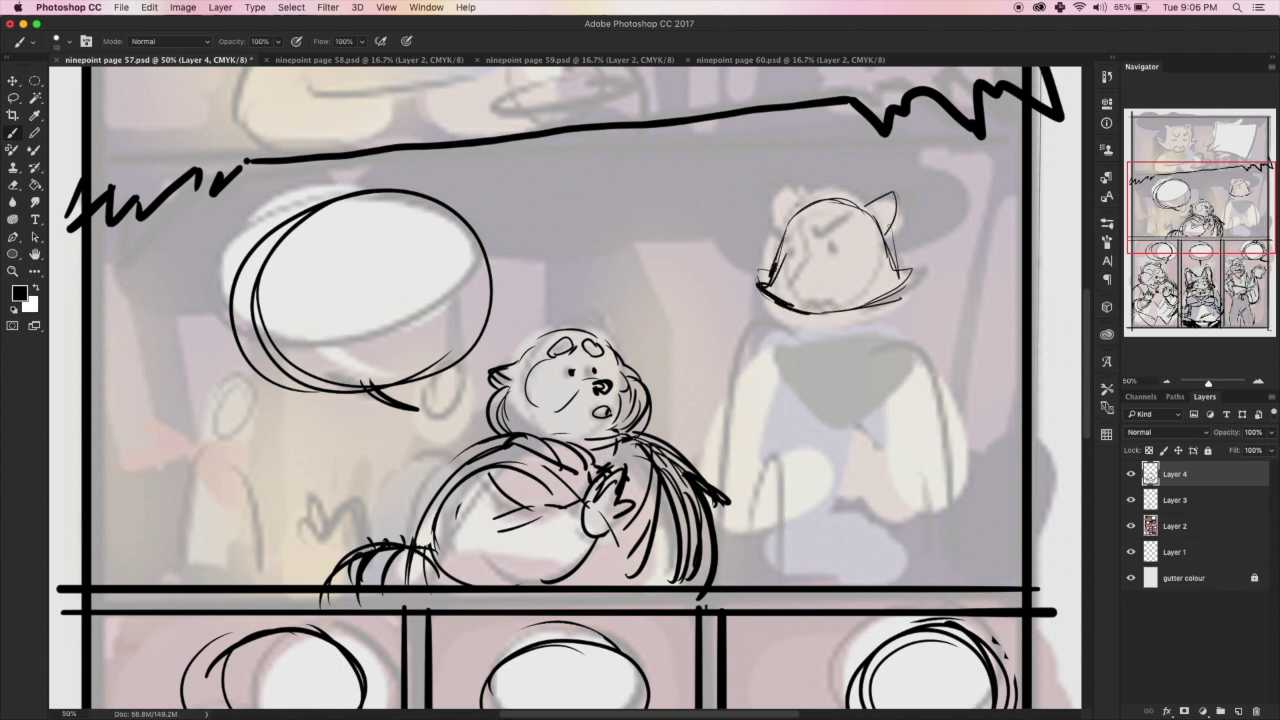
{"action": "mouse_move", "coordinate": [782, 228]}
{"action": "left_mouse_down"}
{"action": "mouse_move", "coordinate": [810, 205]}
{"action": "mouse_move", "coordinate": [858, 228]}
{"action": "mouse_move", "coordinate": [836, 252]}
{"action": "mouse_move", "coordinate": [784, 228]}
{"action": "mouse_move", "coordinate": [810, 290]}
{"action": "left_mouse_up"}
{"action": "left_click_drag", "start_coordinate": [810, 290], "coordinate": [796, 302]}
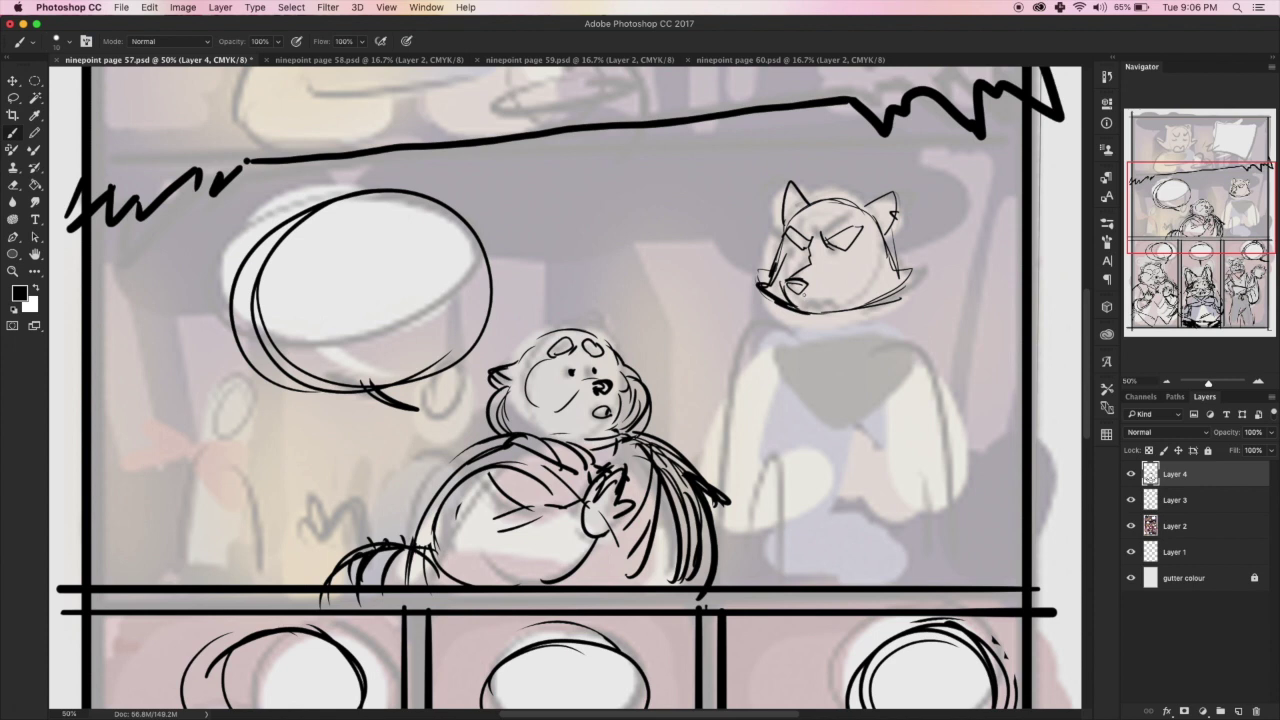
{"action": "left_click_drag", "start_coordinate": [833, 246], "coordinate": [838, 252]}
{"action": "mouse_move", "coordinate": [800, 248]}
{"action": "left_mouse_down"}
{"action": "mouse_move", "coordinate": [838, 260]}
{"action": "mouse_move", "coordinate": [865, 250]}
{"action": "left_mouse_up"}
{"action": "mouse_move", "coordinate": [802, 304]}
{"action": "left_mouse_down"}
{"action": "mouse_move", "coordinate": [866, 257]}
{"action": "mouse_move", "coordinate": [890, 262]}
{"action": "mouse_move", "coordinate": [810, 288]}
{"action": "left_mouse_up"}
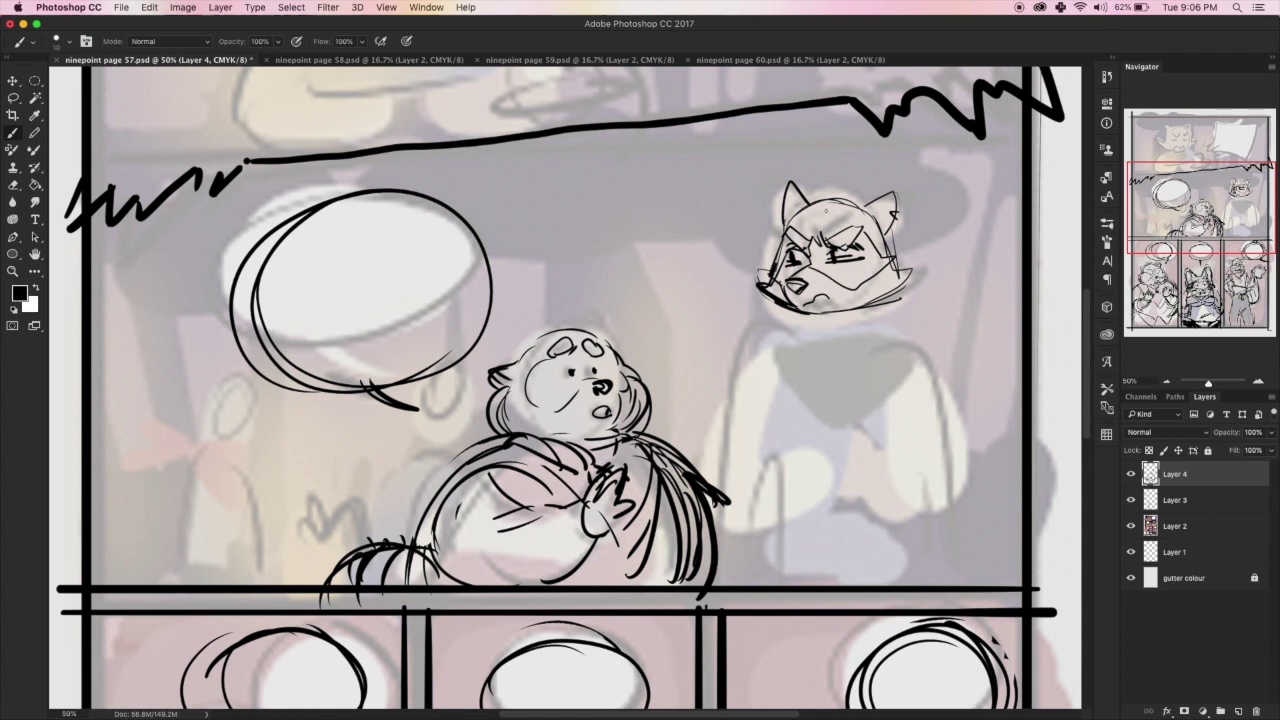
{"action": "left_click_drag", "start_coordinate": [800, 182], "coordinate": [805, 215]}
{"action": "mouse_move", "coordinate": [872, 190]}
{"action": "left_mouse_down"}
{"action": "mouse_move", "coordinate": [900, 225]}
{"action": "mouse_move", "coordinate": [893, 216]}
{"action": "left_mouse_up"}
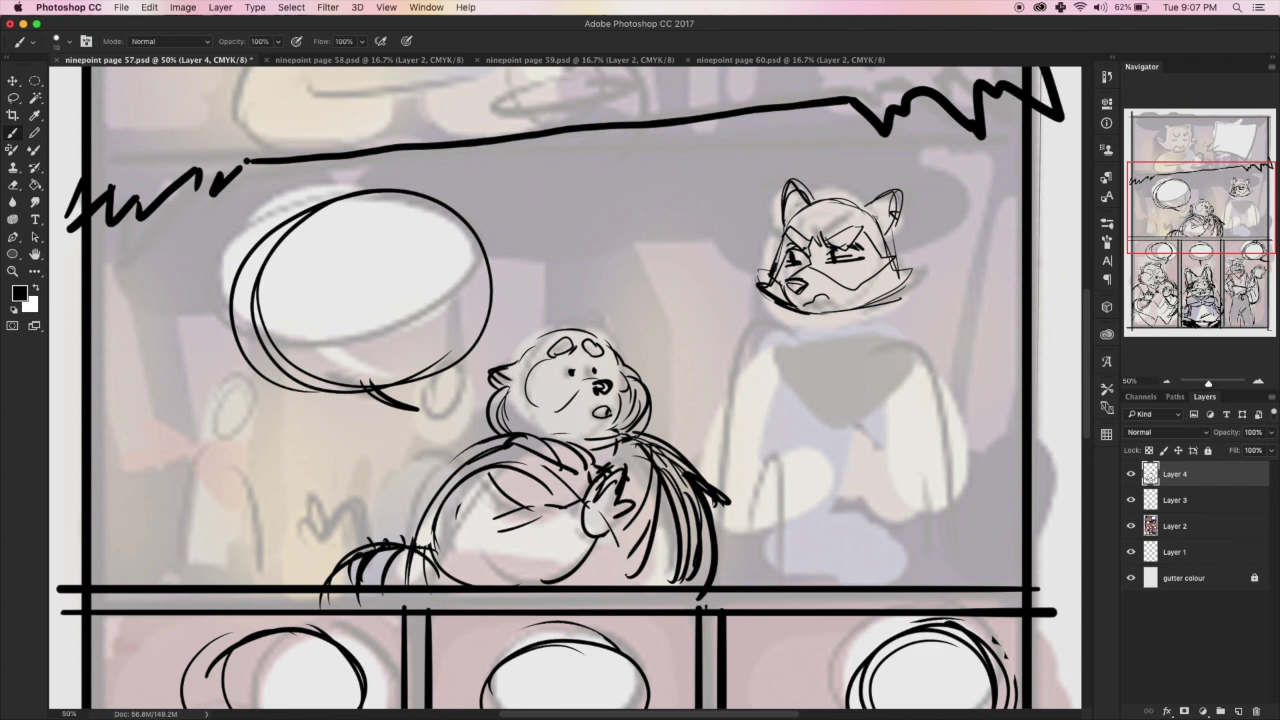
{"action": "left_click_drag", "start_coordinate": [766, 300], "coordinate": [850, 318]}
- Lasso and slightly rescale the cat head, then erase stray lines by the eye
{"action": "key", "text": "l"}
{"action": "mouse_move", "coordinate": [900, 170]}
{"action": "left_mouse_down"}
{"action": "mouse_move", "coordinate": [890, 175]}
{"action": "mouse_move", "coordinate": [920, 180]}
{"action": "left_mouse_up"}
{"action": "key", "text": "cmd+t"}
{"action": "key", "text": "Return"}
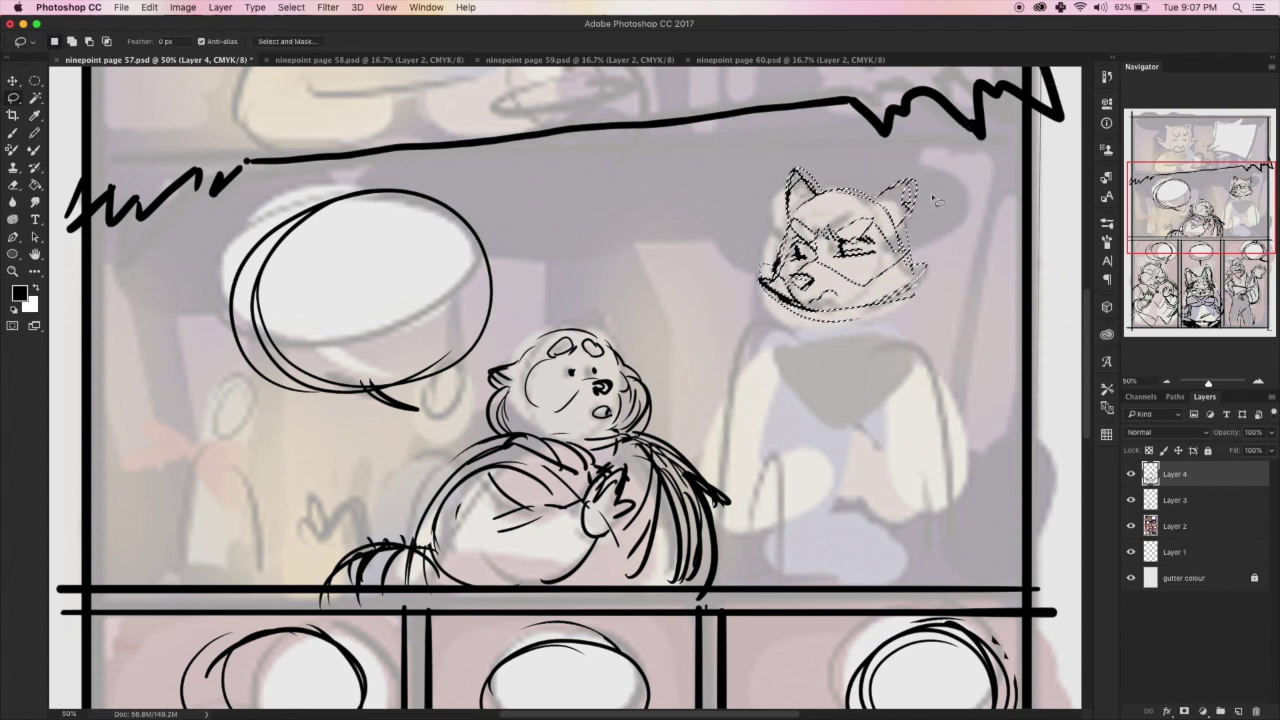
{"action": "key", "text": "cmd+d"}
{"action": "key", "text": "e"}
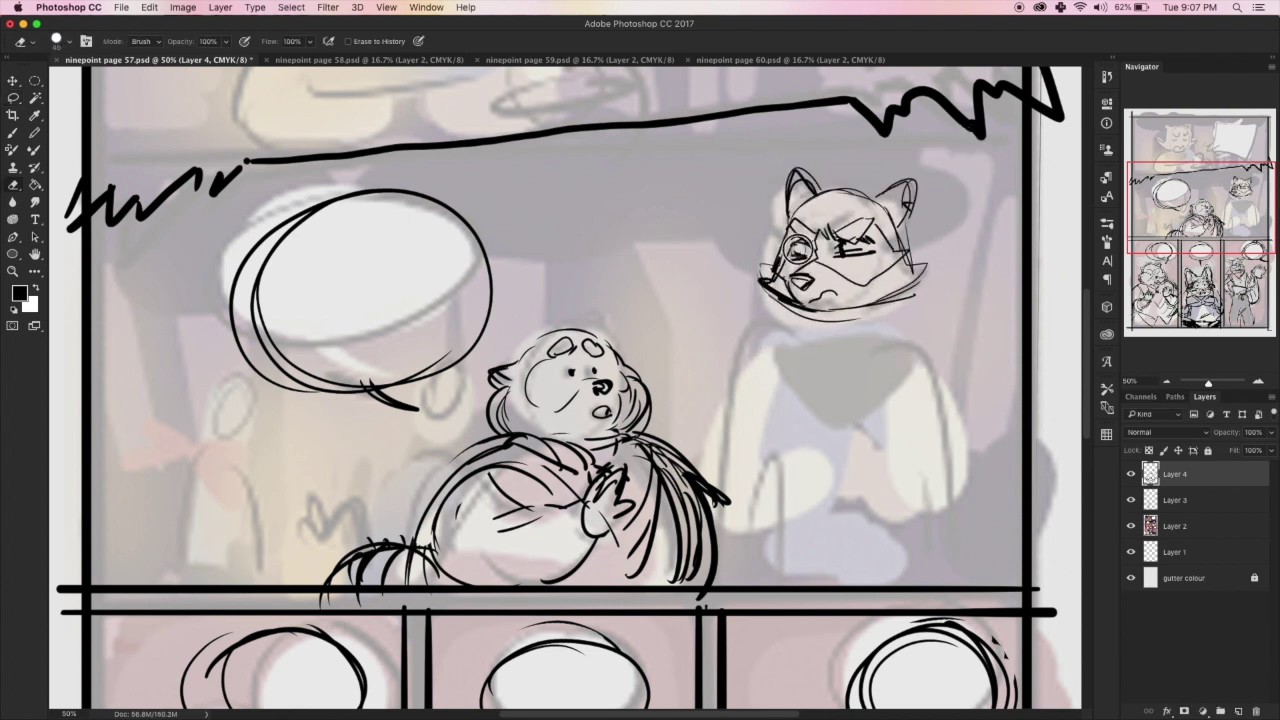
{"action": "left_click_drag", "start_coordinate": [846, 250], "coordinate": [850, 258]}
{"action": "key", "text": "b"}
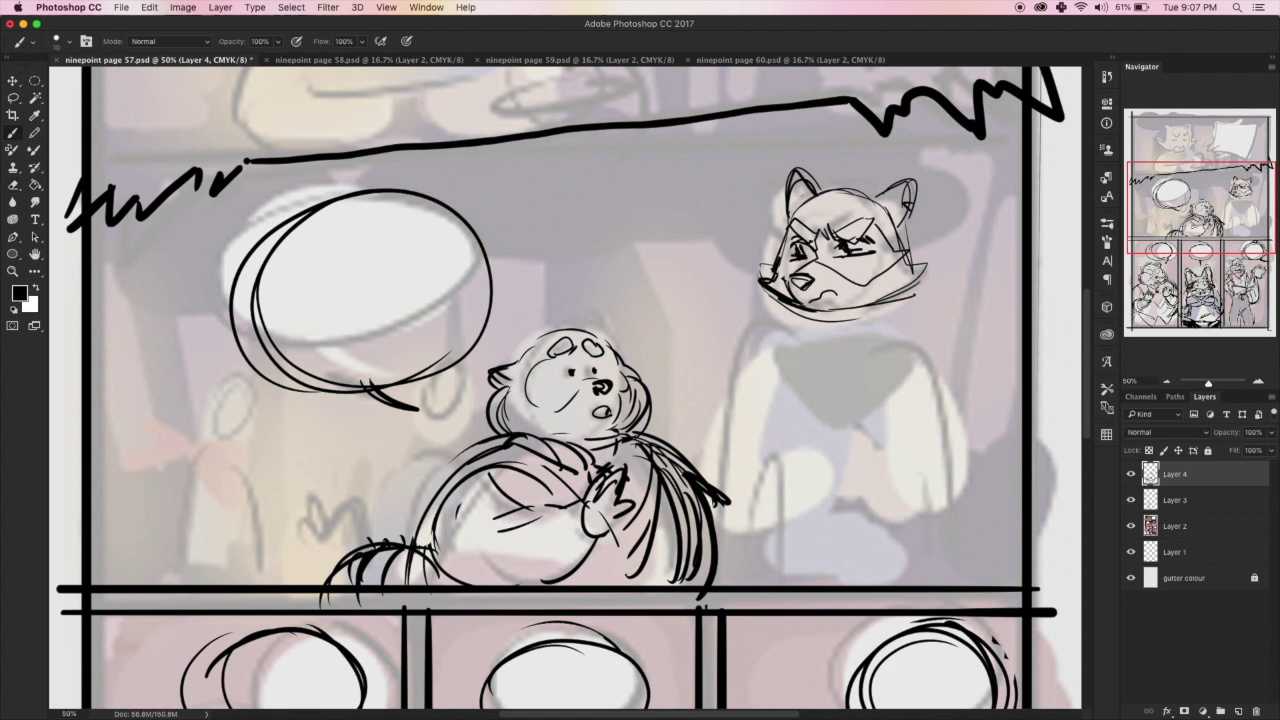
- Sketch the neck, shoulders, sides and crossed forearms with paws
{"action": "mouse_move", "coordinate": [840, 310]}
{"action": "left_mouse_down"}
{"action": "mouse_move", "coordinate": [835, 330]}
{"action": "mouse_move", "coordinate": [806, 330]}
{"action": "mouse_move", "coordinate": [732, 405]}
{"action": "left_mouse_up"}
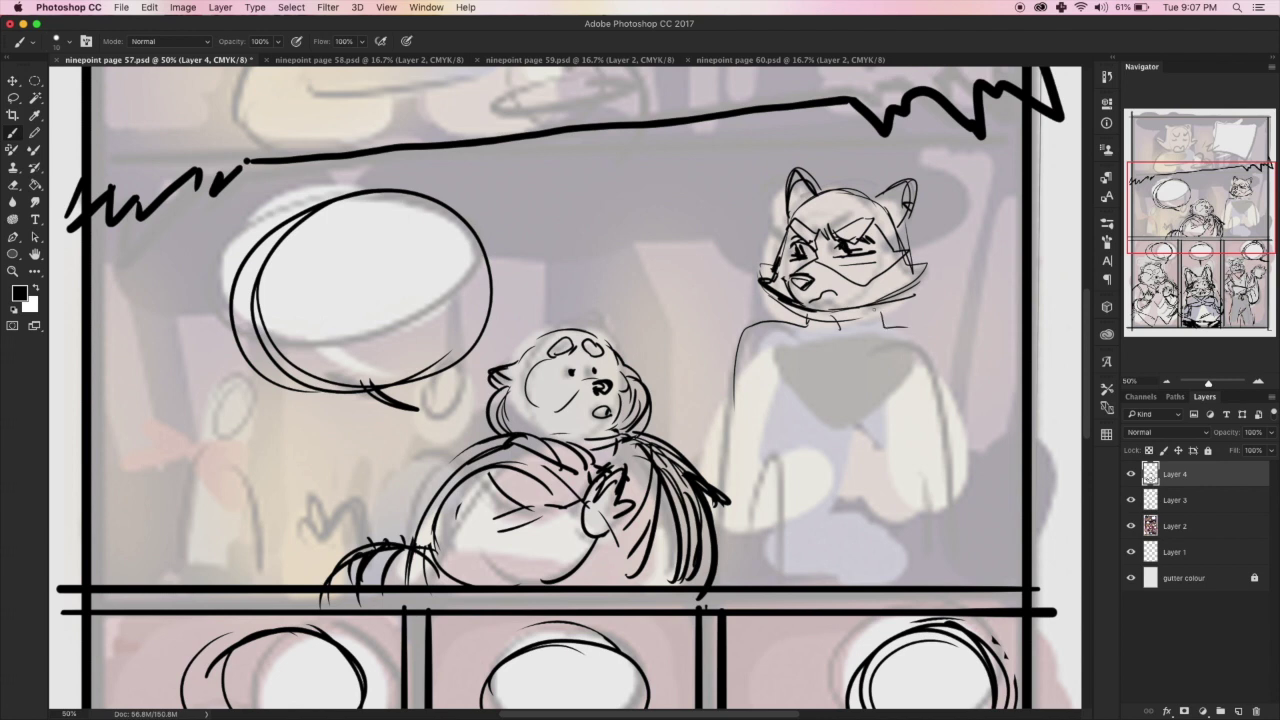
{"action": "mouse_move", "coordinate": [855, 315]}
{"action": "left_mouse_down"}
{"action": "mouse_move", "coordinate": [934, 325]}
{"action": "mouse_move", "coordinate": [958, 398]}
{"action": "left_mouse_up"}
{"action": "left_click_drag", "start_coordinate": [730, 330], "coordinate": [720, 460]}
{"action": "mouse_move", "coordinate": [750, 500]}
{"action": "left_mouse_down"}
{"action": "mouse_move", "coordinate": [888, 438]}
{"action": "mouse_move", "coordinate": [740, 440]}
{"action": "mouse_move", "coordinate": [760, 495]}
{"action": "mouse_move", "coordinate": [900, 438]}
{"action": "left_mouse_up"}
{"action": "mouse_move", "coordinate": [960, 376]}
{"action": "left_mouse_down"}
{"action": "mouse_move", "coordinate": [968, 465]}
{"action": "mouse_move", "coordinate": [845, 468]}
{"action": "mouse_move", "coordinate": [918, 482]}
{"action": "left_mouse_up"}
{"action": "left_click_drag", "start_coordinate": [915, 432], "coordinate": [960, 475]}
{"action": "left_click_drag", "start_coordinate": [785, 432], "coordinate": [922, 420]}
{"action": "mouse_move", "coordinate": [752, 325]}
{"action": "left_mouse_down"}
{"action": "mouse_move", "coordinate": [776, 426]}
{"action": "mouse_move", "coordinate": [762, 420]}
{"action": "left_mouse_up"}
- Add the straps, V-neck collar and chest centre line
{"action": "left_click_drag", "start_coordinate": [920, 328], "coordinate": [940, 430]}
{"action": "left_click_drag", "start_coordinate": [770, 345], "coordinate": [855, 415]}
{"action": "left_click_drag", "start_coordinate": [940, 342], "coordinate": [858, 415]}
{"action": "left_click_drag", "start_coordinate": [828, 326], "coordinate": [886, 344]}
{"action": "left_click_drag", "start_coordinate": [822, 330], "coordinate": [854, 348]}
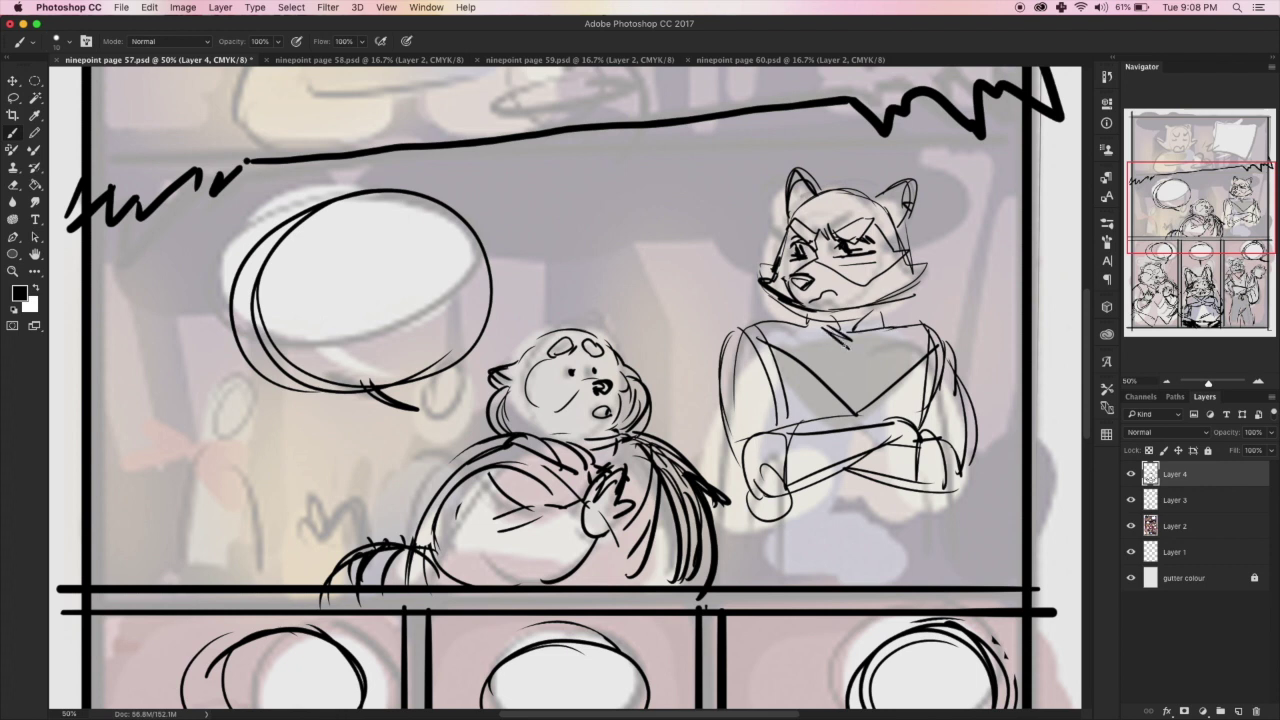
{"action": "left_click_drag", "start_coordinate": [845, 332], "coordinate": [860, 412]}
{"action": "left_click_drag", "start_coordinate": [915, 334], "coordinate": [928, 420]}
{"action": "left_click_drag", "start_coordinate": [922, 338], "coordinate": [936, 428]}
{"action": "left_click_drag", "start_coordinate": [926, 380], "coordinate": [938, 416]}
- Draw the robe hem below the crossed arms and the legs
{"action": "left_click_drag", "start_coordinate": [906, 488], "coordinate": [908, 530]}
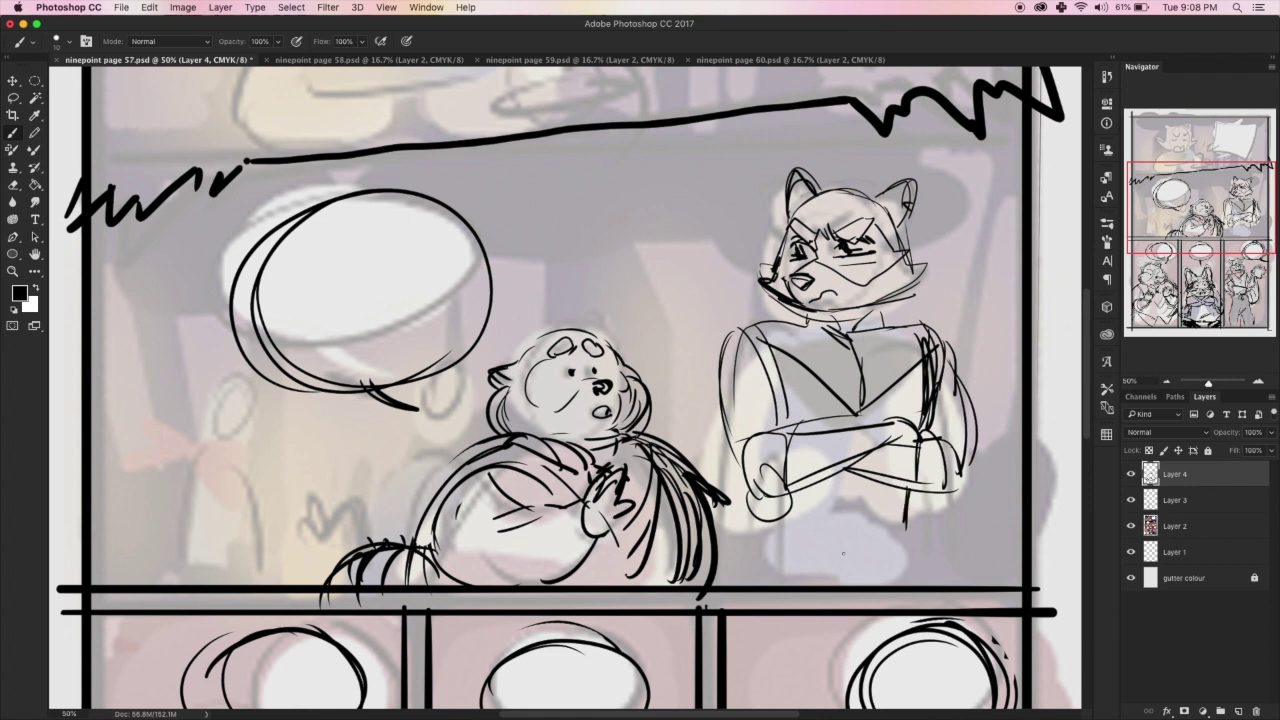
{"action": "mouse_move", "coordinate": [790, 492]}
{"action": "left_mouse_down"}
{"action": "mouse_move", "coordinate": [798, 514]}
{"action": "mouse_move", "coordinate": [905, 506]}
{"action": "left_mouse_up"}
{"action": "left_click_drag", "start_coordinate": [815, 515], "coordinate": [918, 498]}
{"action": "left_click_drag", "start_coordinate": [775, 500], "coordinate": [765, 586]}
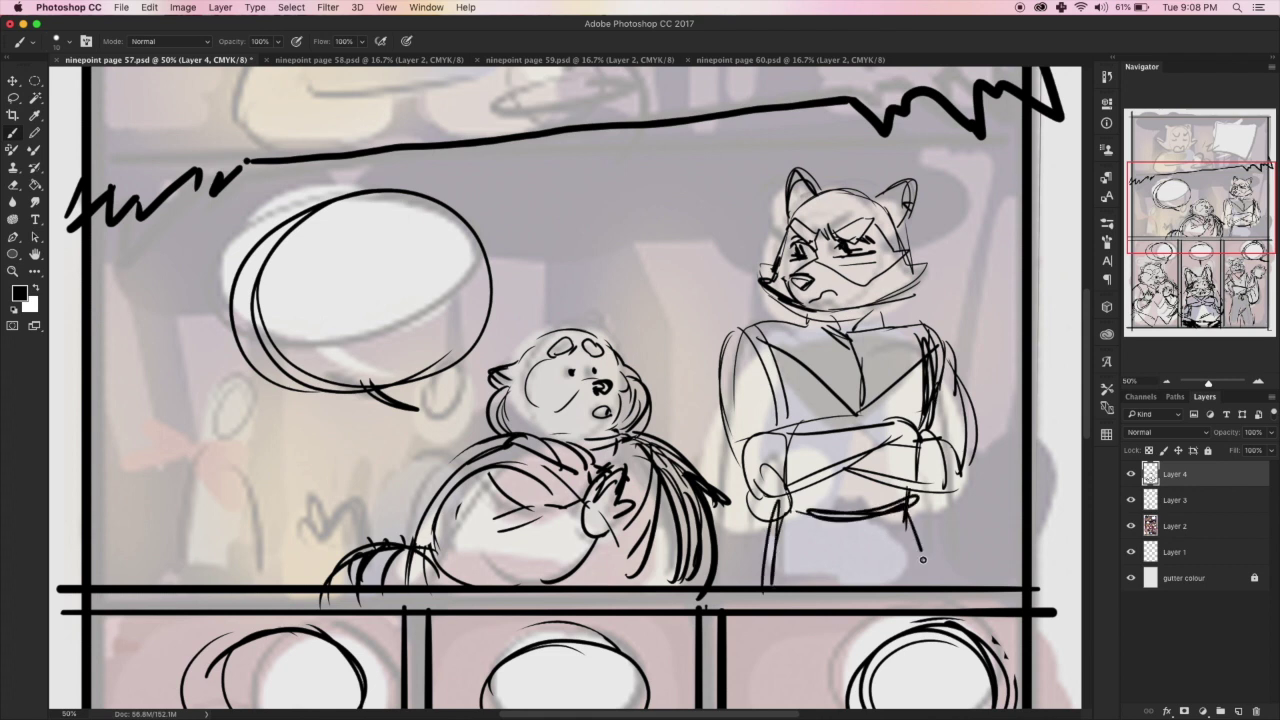
{"action": "left_click_drag", "start_coordinate": [910, 512], "coordinate": [925, 580]}
{"action": "left_click_drag", "start_coordinate": [772, 496], "coordinate": [756, 586]}
{"action": "left_click_drag", "start_coordinate": [736, 488], "coordinate": [780, 520]}
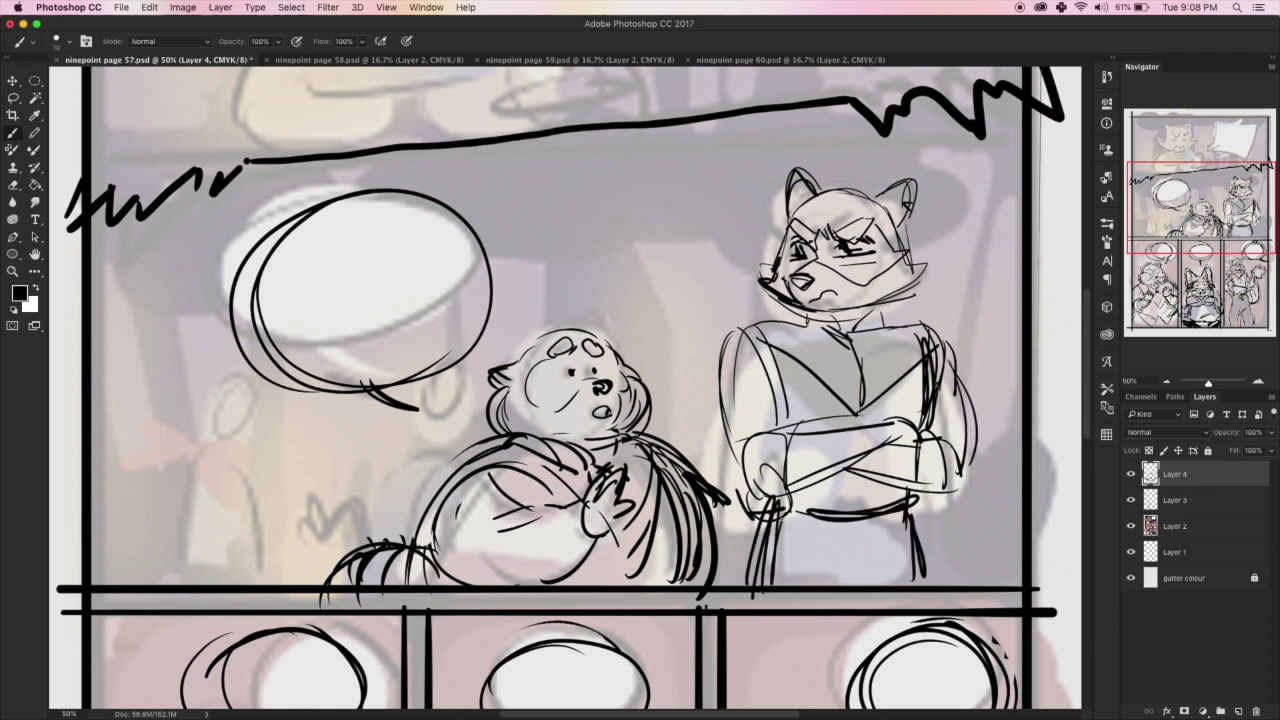
- Refine the sleeves, shoulders and collar details, then zoom out
{"action": "left_click_drag", "start_coordinate": [780, 426], "coordinate": [800, 486]}
{"action": "mouse_move", "coordinate": [770, 434]}
{"action": "left_mouse_down"}
{"action": "mouse_move", "coordinate": [750, 502]}
{"action": "mouse_move", "coordinate": [816, 492]}
{"action": "left_mouse_up"}
{"action": "left_click_drag", "start_coordinate": [726, 362], "coordinate": [734, 480]}
{"action": "left_click_drag", "start_coordinate": [726, 472], "coordinate": [750, 488]}
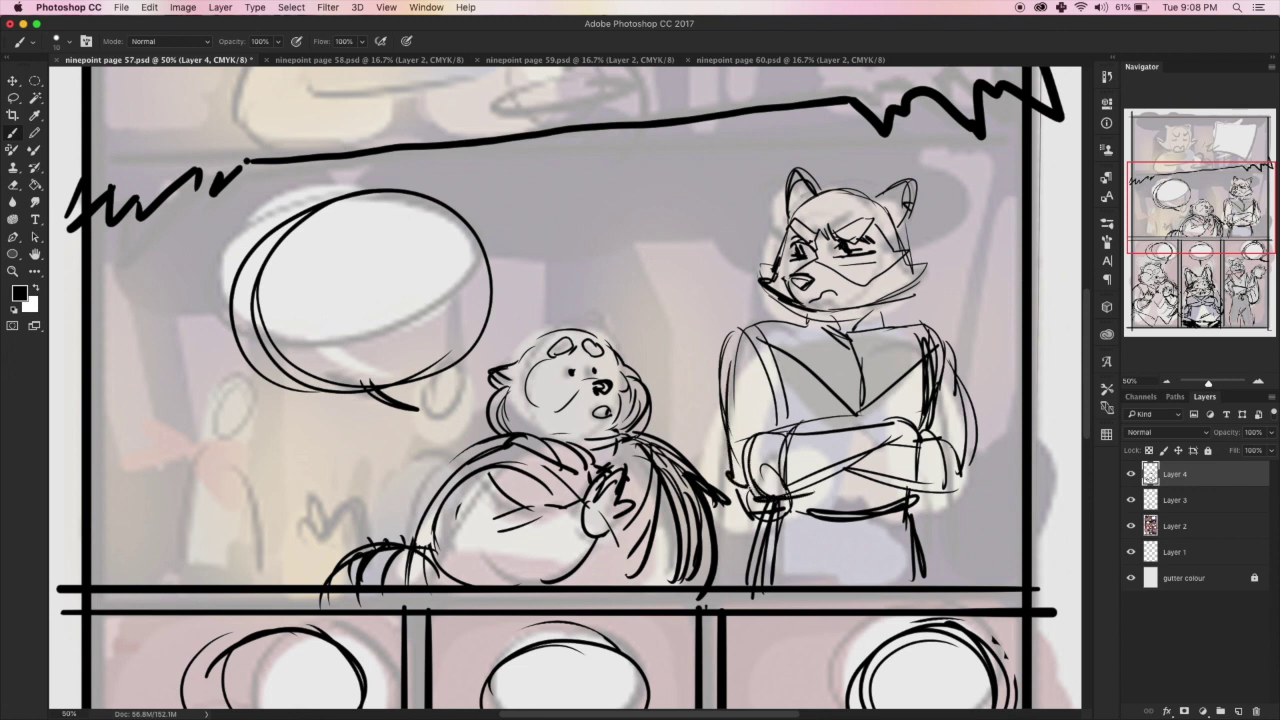
{"action": "left_click_drag", "start_coordinate": [958, 386], "coordinate": [980, 480]}
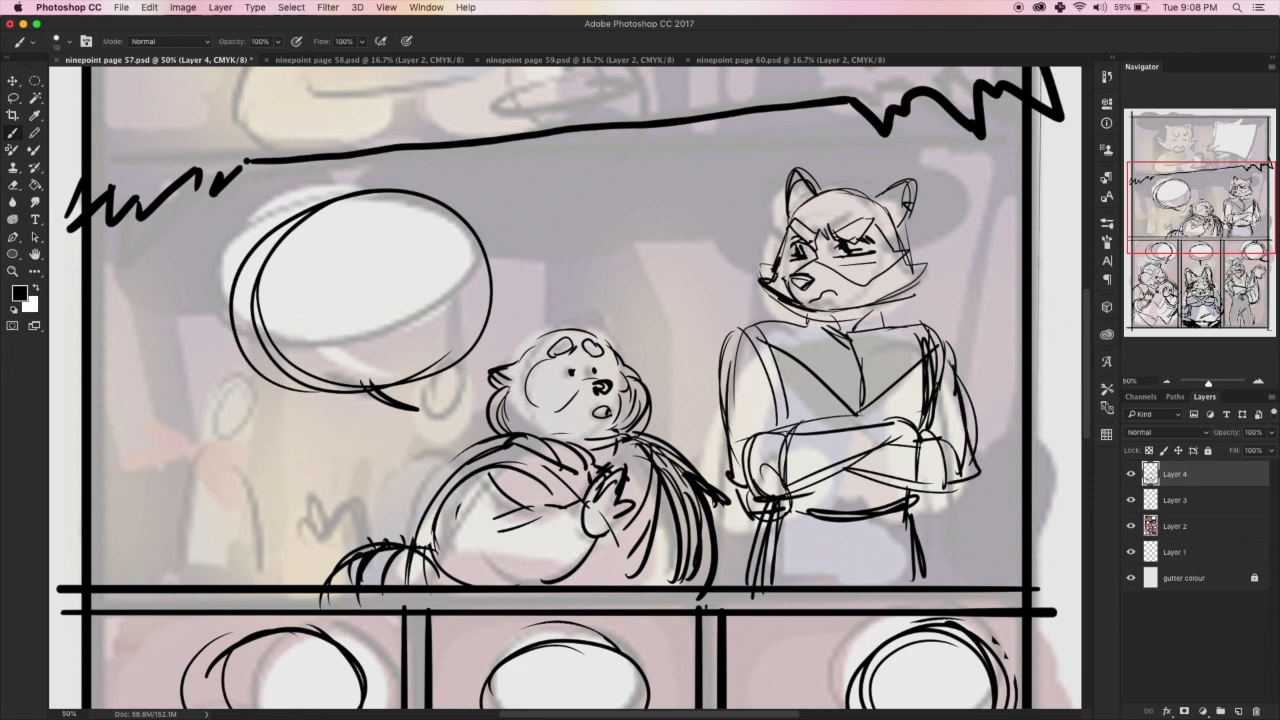
{"action": "left_click_drag", "start_coordinate": [790, 410], "coordinate": [792, 444]}
{"action": "left_click_drag", "start_coordinate": [790, 338], "coordinate": [756, 430]}
{"action": "left_click_drag", "start_coordinate": [720, 320], "coordinate": [796, 436]}
{"action": "mouse_move", "coordinate": [876, 302]}
{"action": "left_mouse_down"}
{"action": "mouse_move", "coordinate": [880, 328]}
{"action": "mouse_move", "coordinate": [840, 324]}
{"action": "mouse_move", "coordinate": [940, 328]}
{"action": "left_mouse_up"}
{"action": "left_click_drag", "start_coordinate": [924, 324], "coordinate": [962, 386]}
{"action": "mouse_move", "coordinate": [806, 324]}
{"action": "left_mouse_down"}
{"action": "mouse_move", "coordinate": [888, 330]}
{"action": "mouse_move", "coordinate": [884, 350]}
{"action": "left_mouse_up"}
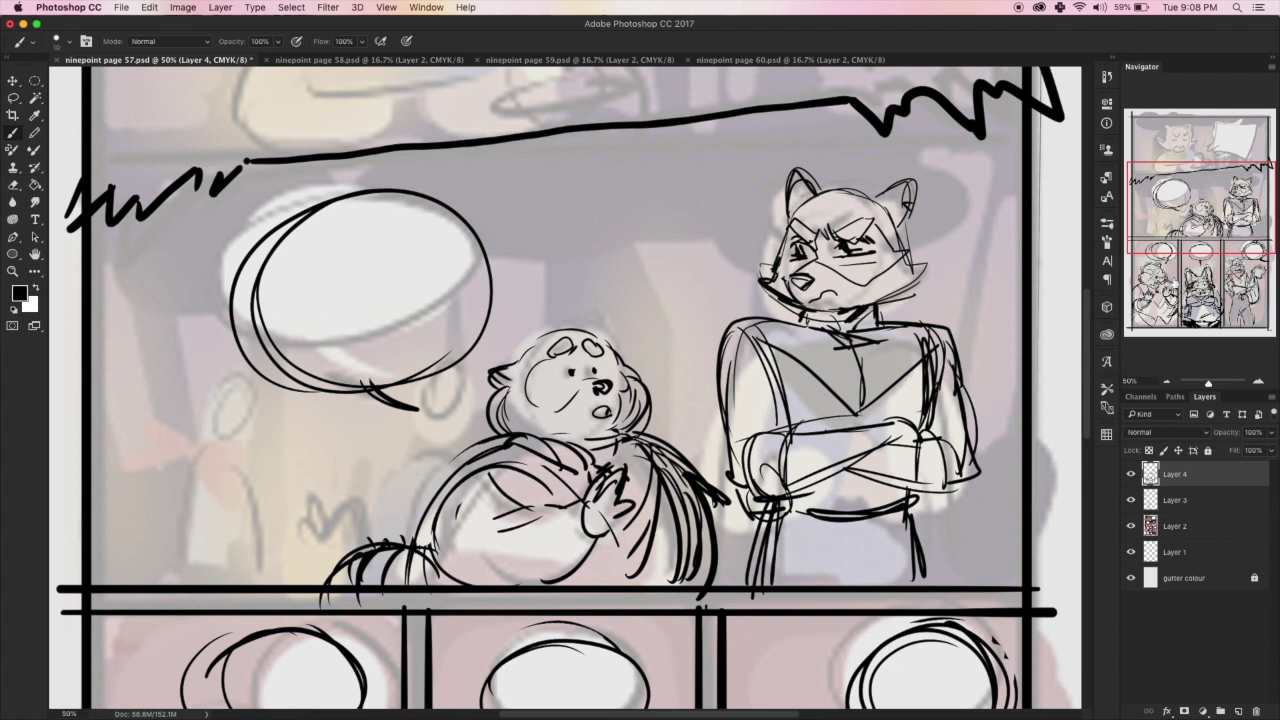
{"action": "key", "text": "ctrl+minus"}
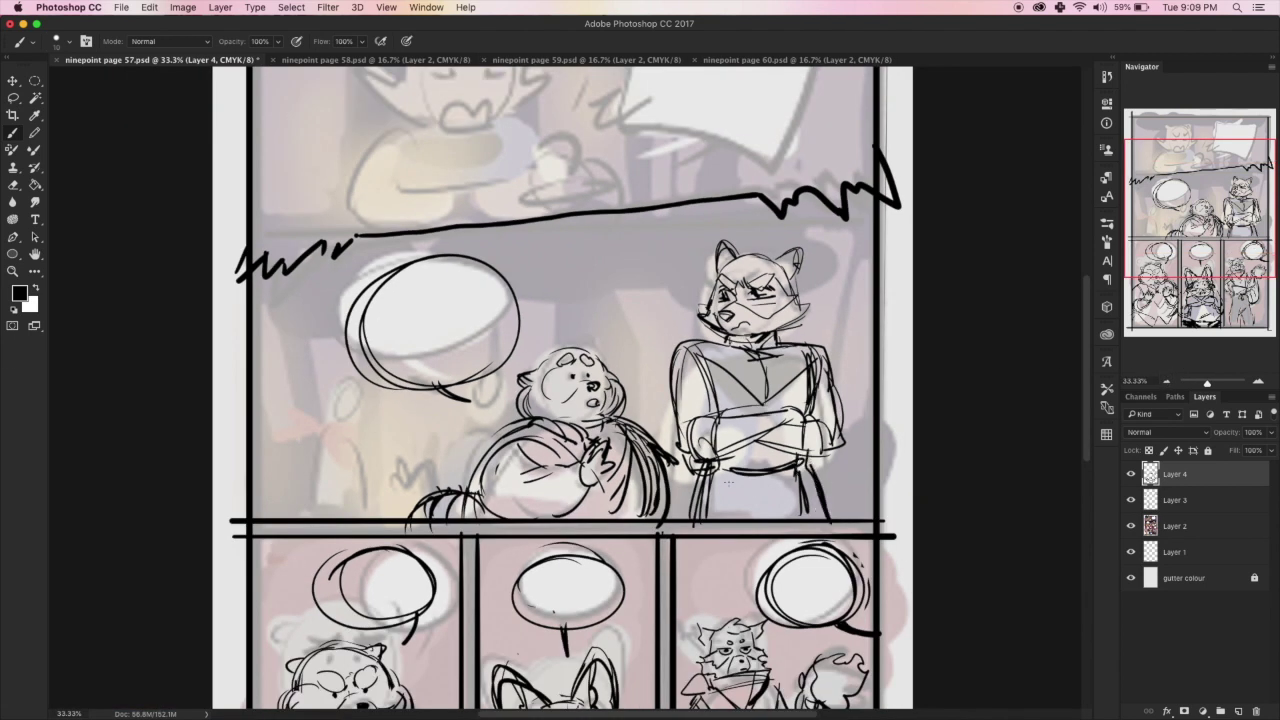
- Touch up the tall fox's tunic and rough in a small bandana fox left of the balloon
{"action": "left_click_drag", "start_coordinate": [714, 490], "coordinate": [742, 528]}
{"action": "left_click_drag", "start_coordinate": [806, 462], "coordinate": [826, 488]}
{"action": "mouse_move", "coordinate": [342, 405]}
{"action": "left_mouse_down"}
{"action": "mouse_move", "coordinate": [324, 392]}
{"action": "mouse_move", "coordinate": [368, 435]}
{"action": "mouse_move", "coordinate": [352, 432]}
{"action": "mouse_move", "coordinate": [352, 415]}
{"action": "mouse_move", "coordinate": [330, 440]}
{"action": "mouse_move", "coordinate": [352, 408]}
{"action": "mouse_move", "coordinate": [340, 432]}
{"action": "mouse_move", "coordinate": [352, 478]}
{"action": "left_mouse_up"}
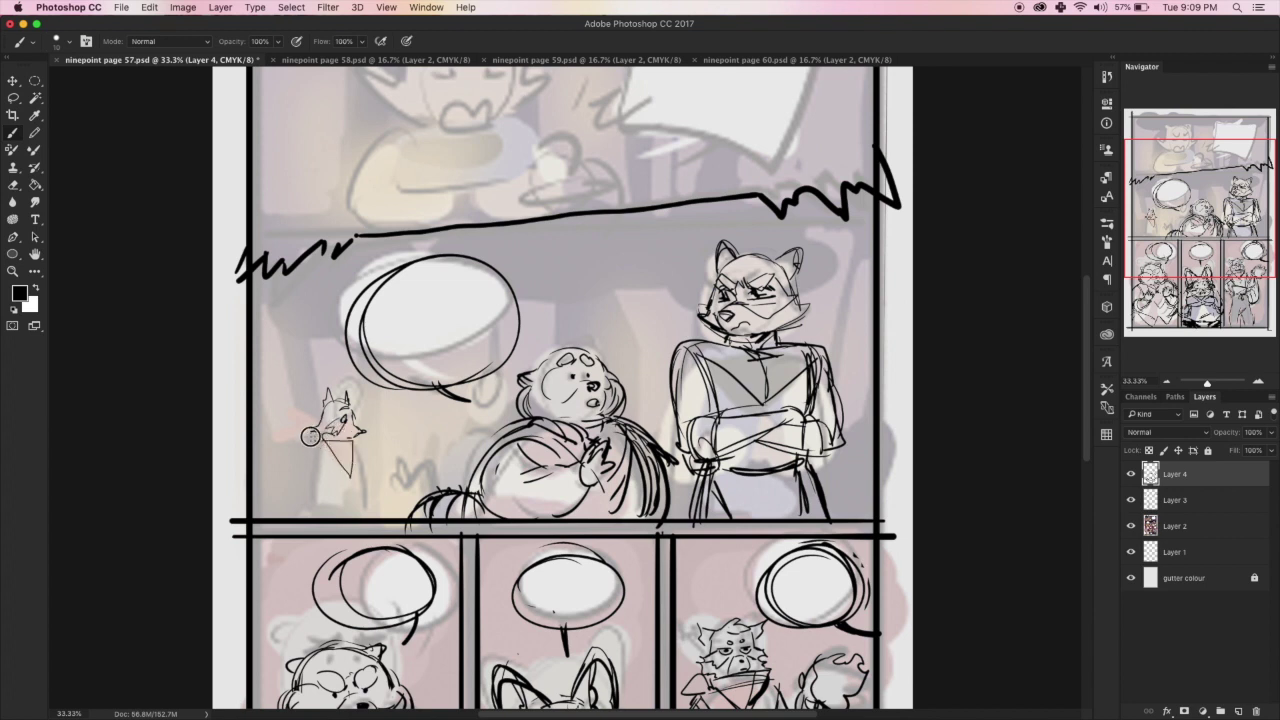
{"action": "mouse_move", "coordinate": [300, 428]}
{"action": "left_mouse_down"}
{"action": "mouse_move", "coordinate": [326, 460]}
{"action": "mouse_move", "coordinate": [362, 448]}
{"action": "mouse_move", "coordinate": [328, 475]}
{"action": "left_mouse_up"}
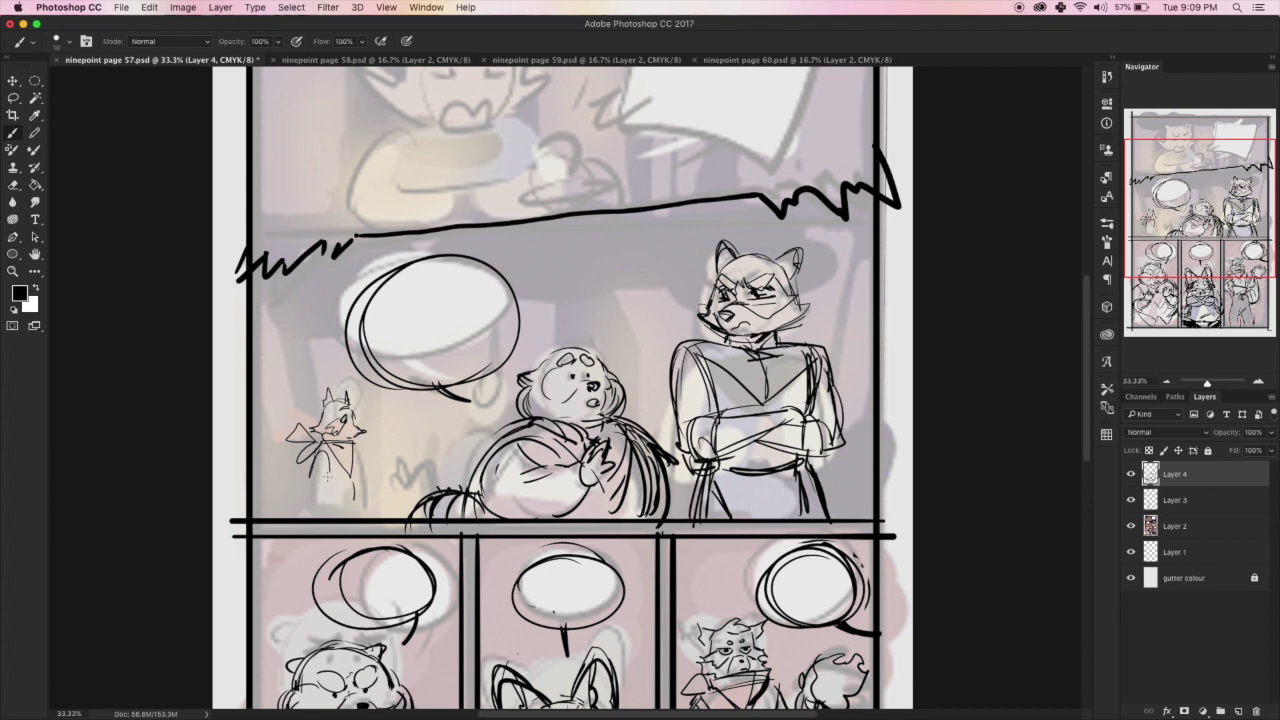
{"action": "mouse_move", "coordinate": [330, 462]}
{"action": "left_mouse_down"}
{"action": "mouse_move", "coordinate": [328, 488]}
{"action": "mouse_move", "coordinate": [360, 495]}
{"action": "left_mouse_up"}
- Erase some of the small fox's body lines
{"action": "key", "text": "e"}
{"action": "mouse_move", "coordinate": [322, 456]}
{"action": "left_mouse_down"}
{"action": "mouse_move", "coordinate": [340, 490]}
{"action": "mouse_move", "coordinate": [356, 468]}
{"action": "mouse_move", "coordinate": [290, 505]}
{"action": "mouse_move", "coordinate": [365, 495]}
{"action": "mouse_move", "coordinate": [340, 420]}
{"action": "mouse_move", "coordinate": [342, 366]}
{"action": "left_mouse_up"}
{"action": "key", "text": "b"}
{"action": "key", "text": "e"}
{"action": "key", "text": "b"}
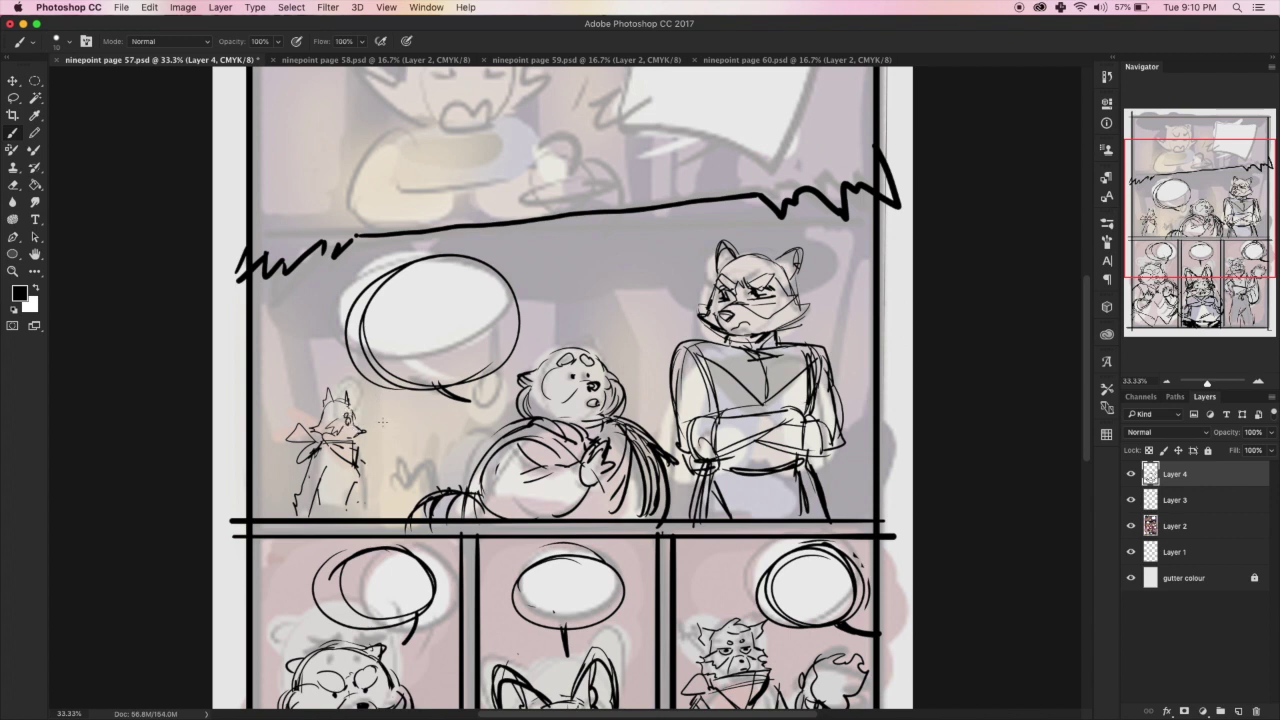
- Erase and redraw the small fox's body, legs and feet
{"action": "key", "text": "e"}
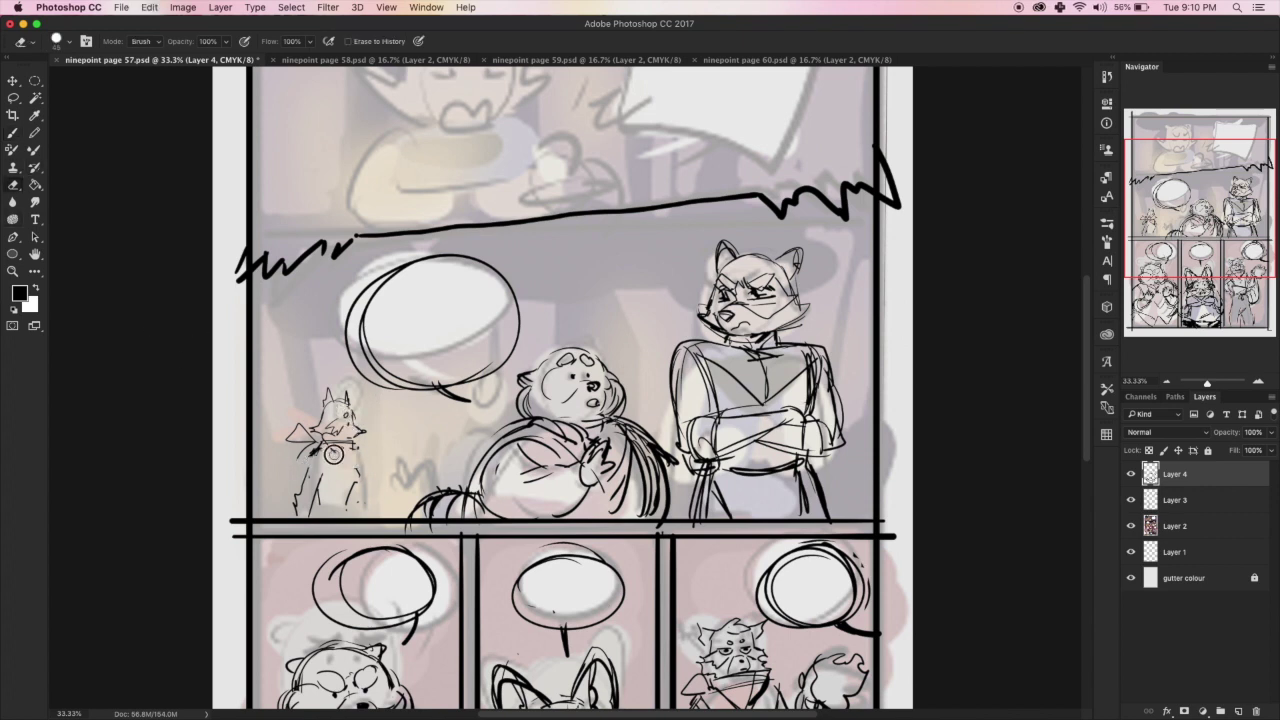
{"action": "left_click_drag", "start_coordinate": [333, 455], "coordinate": [300, 510]}
{"action": "key", "text": "b"}
{"action": "mouse_move", "coordinate": [300, 455]}
{"action": "left_mouse_down"}
{"action": "mouse_move", "coordinate": [378, 455]}
{"action": "mouse_move", "coordinate": [360, 482]}
{"action": "mouse_move", "coordinate": [295, 518]}
{"action": "left_mouse_up"}
{"action": "mouse_move", "coordinate": [375, 458]}
{"action": "left_mouse_down"}
{"action": "mouse_move", "coordinate": [378, 520]}
{"action": "mouse_move", "coordinate": [360, 495]}
{"action": "mouse_move", "coordinate": [310, 515]}
{"action": "left_mouse_up"}
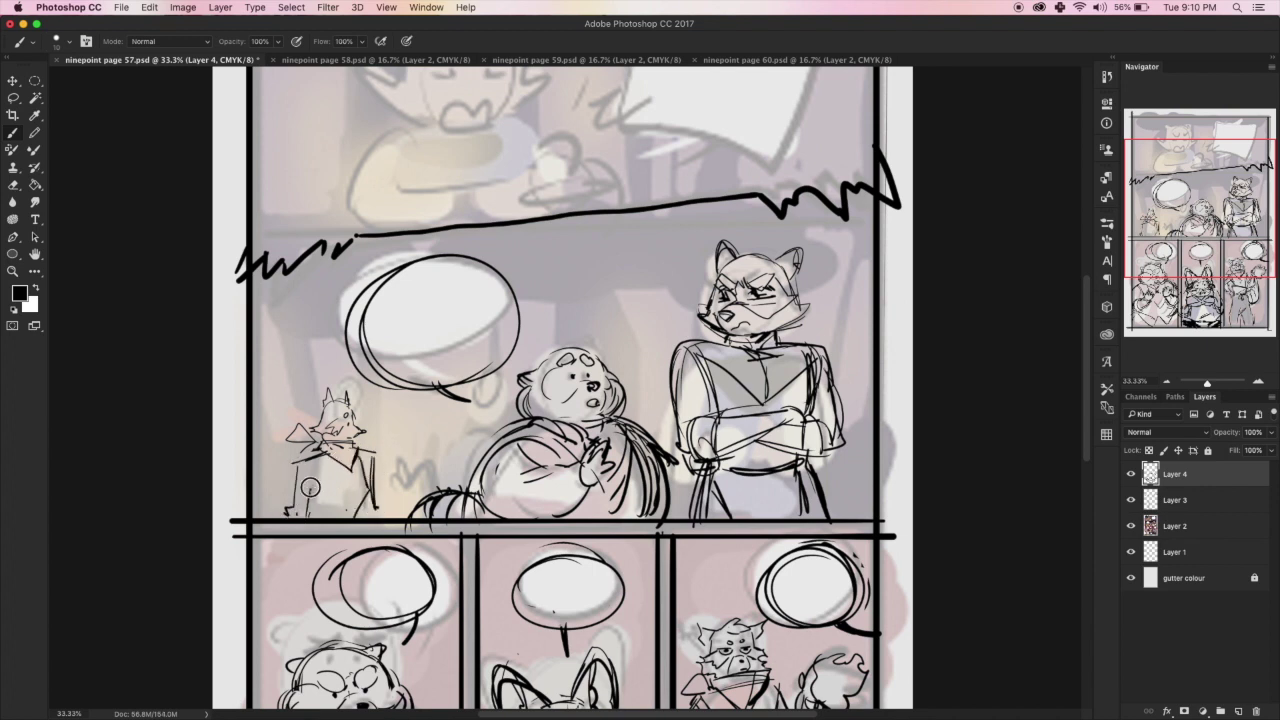
{"action": "mouse_move", "coordinate": [305, 450]}
{"action": "left_mouse_down"}
{"action": "mouse_move", "coordinate": [315, 515]}
{"action": "mouse_move", "coordinate": [300, 510]}
{"action": "mouse_move", "coordinate": [385, 515]}
{"action": "left_mouse_up"}
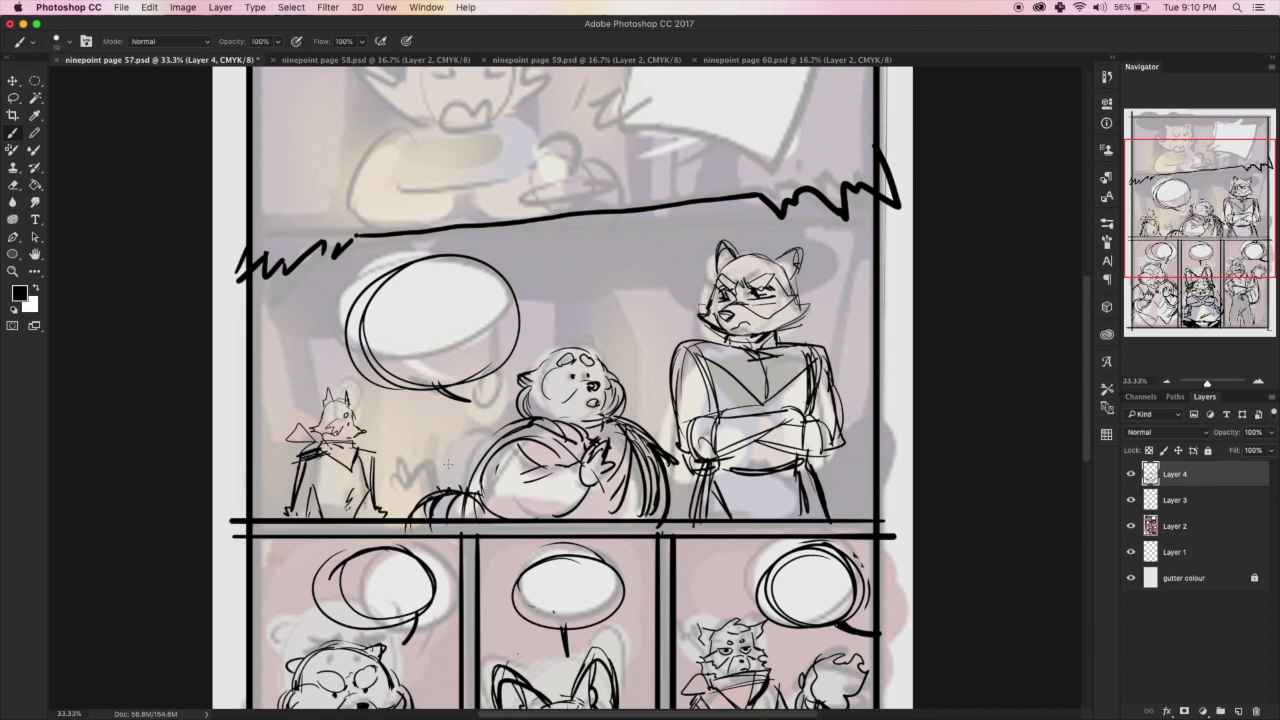
- Draw a tiny cat head beside the fox and refine the fox's feet and shading
{"action": "mouse_move", "coordinate": [430, 455]}
{"action": "left_mouse_down"}
{"action": "mouse_move", "coordinate": [445, 460]}
{"action": "mouse_move", "coordinate": [412, 480]}
{"action": "mouse_move", "coordinate": [445, 458]}
{"action": "left_mouse_up"}
{"action": "mouse_move", "coordinate": [415, 448]}
{"action": "left_mouse_down"}
{"action": "mouse_move", "coordinate": [430, 462]}
{"action": "mouse_move", "coordinate": [418, 492]}
{"action": "mouse_move", "coordinate": [470, 455]}
{"action": "mouse_move", "coordinate": [455, 440]}
{"action": "mouse_move", "coordinate": [458, 475]}
{"action": "mouse_move", "coordinate": [442, 482]}
{"action": "mouse_move", "coordinate": [455, 490]}
{"action": "mouse_move", "coordinate": [430, 512]}
{"action": "left_mouse_up"}
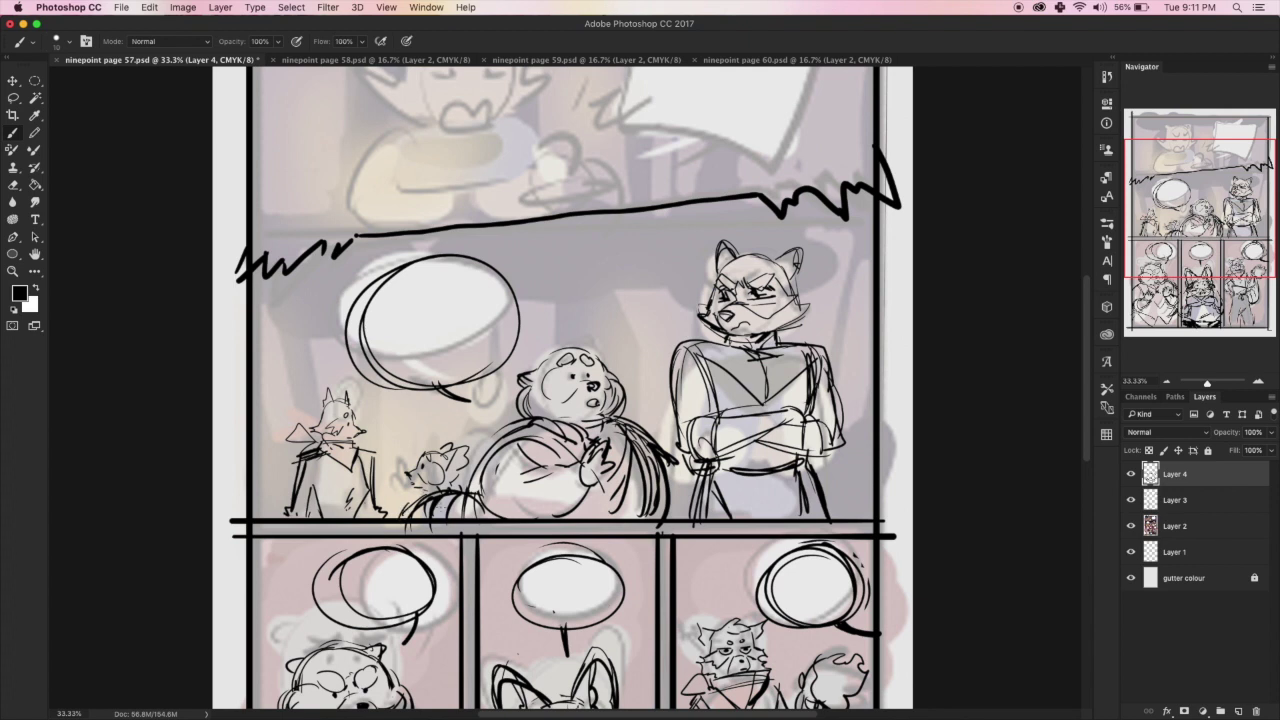
{"action": "left_click_drag", "start_coordinate": [300, 492], "coordinate": [328, 525]}
{"action": "left_click_drag", "start_coordinate": [330, 478], "coordinate": [346, 496]}
{"action": "mouse_move", "coordinate": [390, 505]}
{"action": "left_mouse_down"}
{"action": "mouse_move", "coordinate": [388, 430]}
{"action": "mouse_move", "coordinate": [410, 480]}
{"action": "left_mouse_up"}
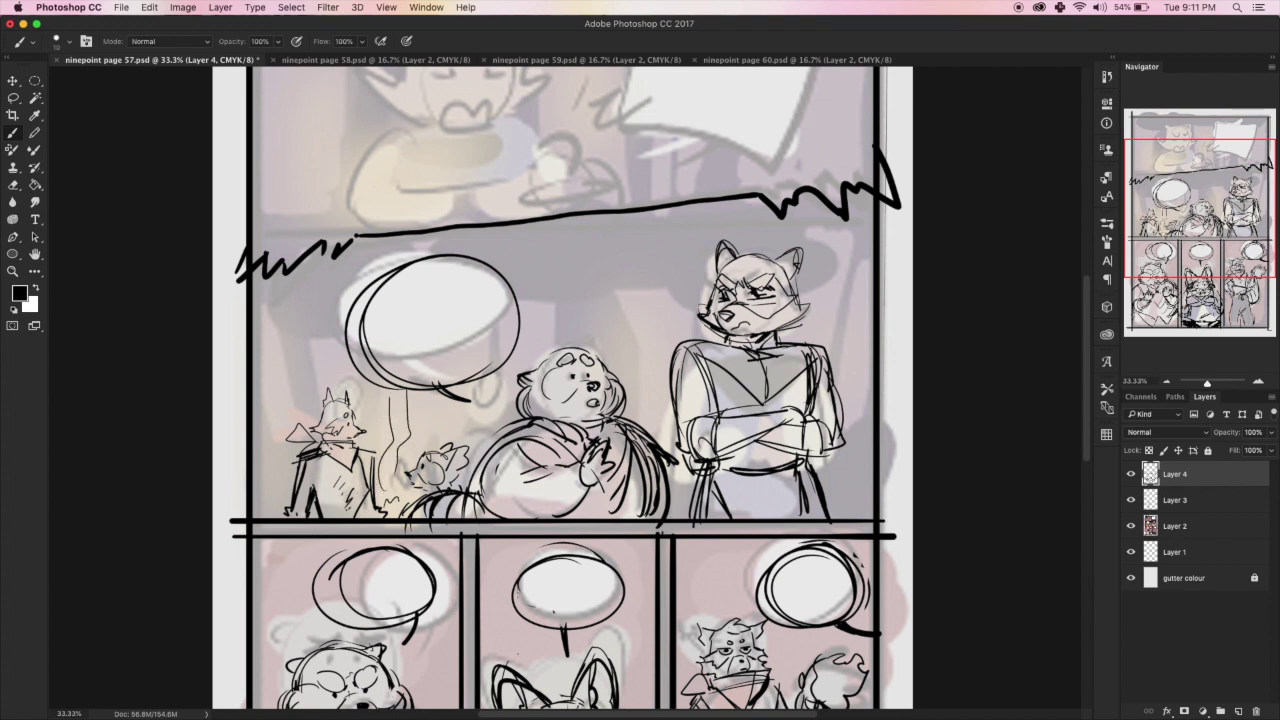
- Sketch grass tufts and tree trunks across the panel between the characters
{"action": "mouse_move", "coordinate": [275, 305]}
{"action": "left_mouse_down"}
{"action": "mouse_move", "coordinate": [295, 415]}
{"action": "mouse_move", "coordinate": [265, 445]}
{"action": "mouse_move", "coordinate": [285, 485]}
{"action": "left_mouse_up"}
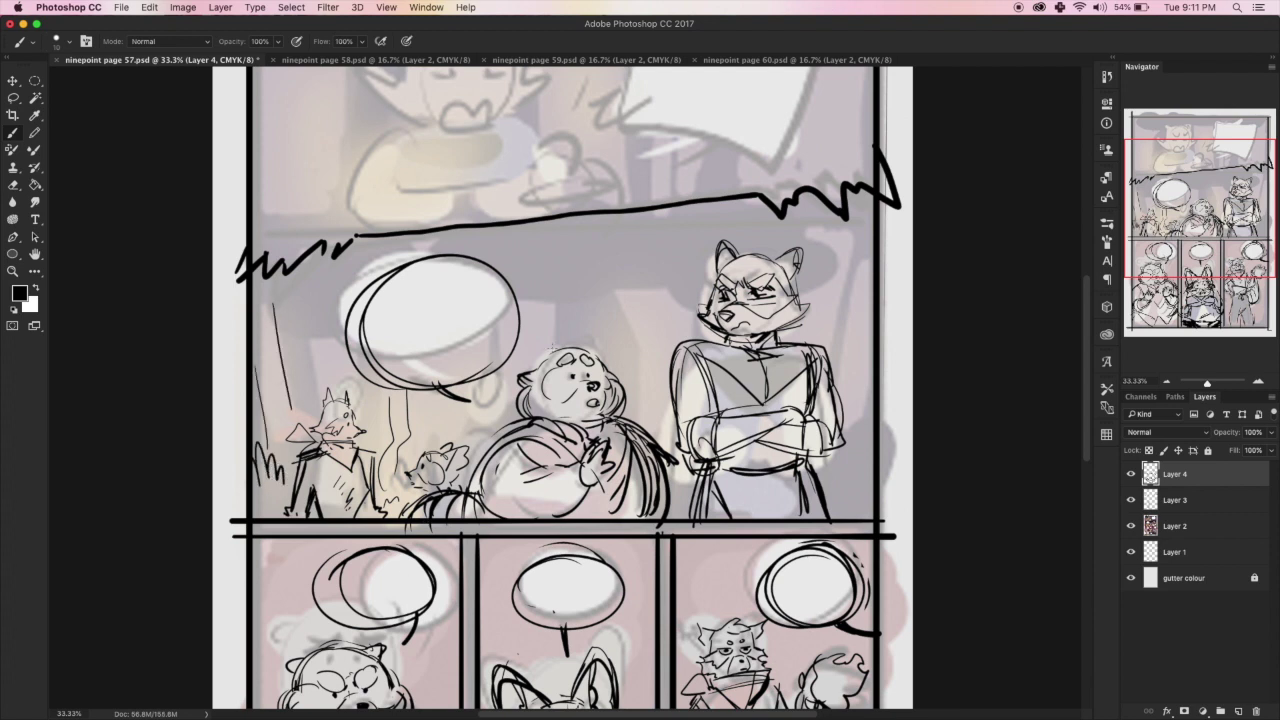
{"action": "left_click_drag", "start_coordinate": [456, 462], "coordinate": [472, 480]}
{"action": "left_click_drag", "start_coordinate": [670, 485], "coordinate": [700, 516]}
{"action": "mouse_move", "coordinate": [828, 508]}
{"action": "left_mouse_down"}
{"action": "mouse_move", "coordinate": [866, 468]}
{"action": "mouse_move", "coordinate": [884, 412]}
{"action": "left_mouse_up"}
{"action": "mouse_move", "coordinate": [828, 350]}
{"action": "left_mouse_down"}
{"action": "mouse_move", "coordinate": [860, 240]}
{"action": "mouse_move", "coordinate": [840, 330]}
{"action": "left_mouse_up"}
{"action": "left_click_drag", "start_coordinate": [862, 286], "coordinate": [850, 414]}
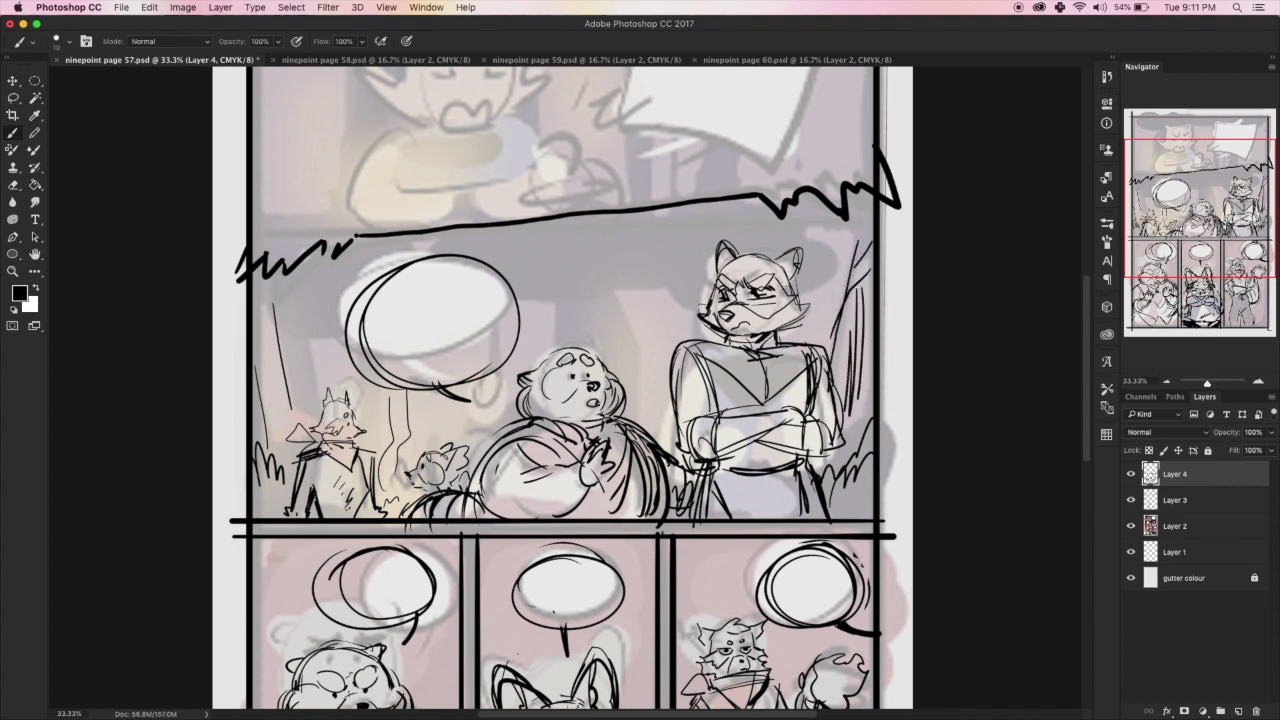
- Scribble background foliage behind the characters and the left balloon
{"action": "left_click_drag", "start_coordinate": [772, 228], "coordinate": [768, 262]}
{"action": "mouse_move", "coordinate": [616, 292]}
{"action": "left_mouse_down"}
{"action": "mouse_move", "coordinate": [640, 338]}
{"action": "mouse_move", "coordinate": [666, 312]}
{"action": "mouse_move", "coordinate": [638, 430]}
{"action": "left_mouse_up"}
{"action": "mouse_move", "coordinate": [612, 284]}
{"action": "left_mouse_down"}
{"action": "mouse_move", "coordinate": [642, 306]}
{"action": "mouse_move", "coordinate": [704, 304]}
{"action": "left_mouse_up"}
{"action": "mouse_move", "coordinate": [548, 298]}
{"action": "left_mouse_down"}
{"action": "mouse_move", "coordinate": [600, 322]}
{"action": "mouse_move", "coordinate": [634, 310]}
{"action": "mouse_move", "coordinate": [604, 358]}
{"action": "mouse_move", "coordinate": [636, 360]}
{"action": "left_mouse_up"}
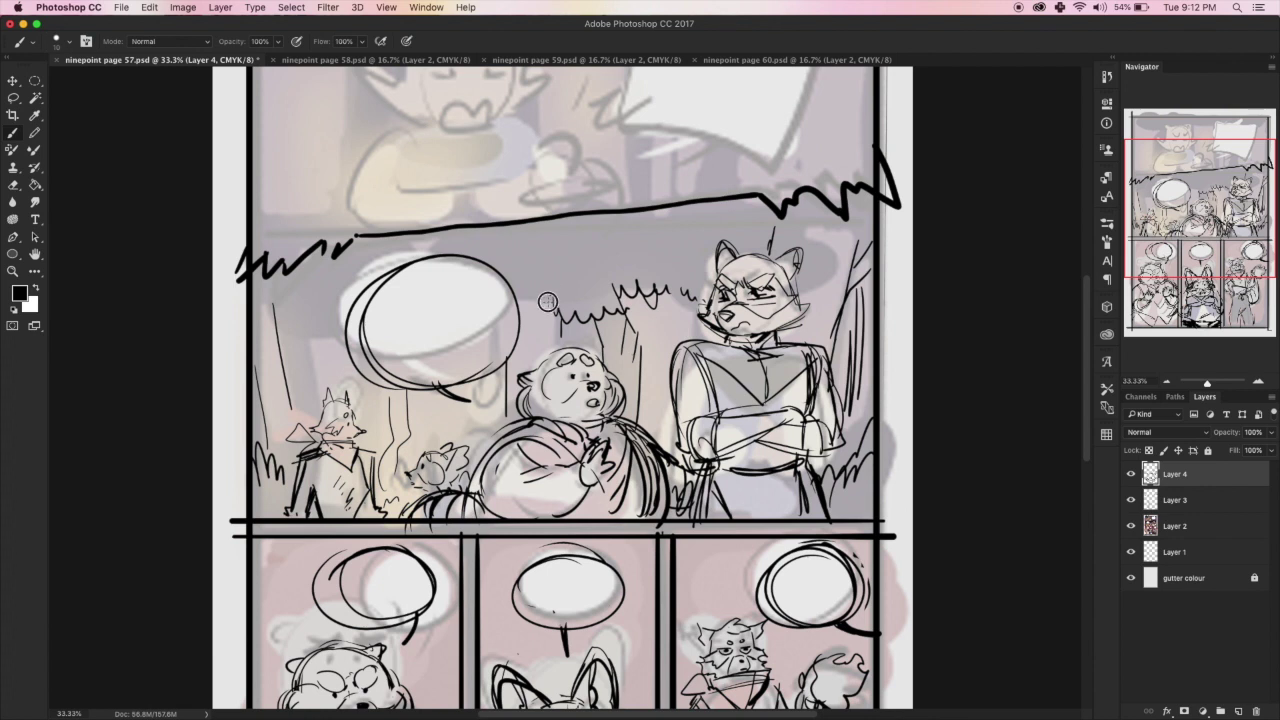
{"action": "left_click_drag", "start_coordinate": [558, 296], "coordinate": [524, 328]}
{"action": "mouse_move", "coordinate": [258, 318]}
{"action": "left_mouse_down"}
{"action": "mouse_move", "coordinate": [320, 356]}
{"action": "mouse_move", "coordinate": [336, 340]}
{"action": "left_mouse_up"}
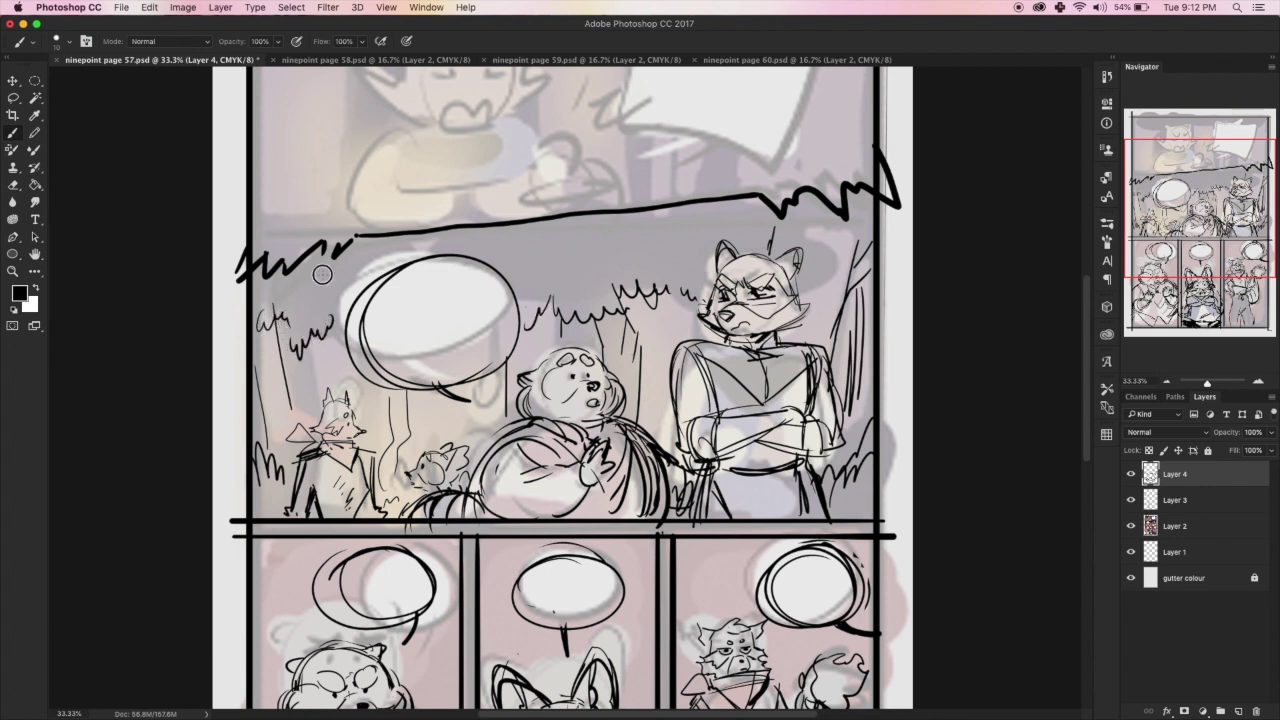
- Sketch tree trunks behind and below the left balloon
{"action": "mouse_move", "coordinate": [312, 268]}
{"action": "left_mouse_down"}
{"action": "mouse_move", "coordinate": [350, 300]}
{"action": "mouse_move", "coordinate": [312, 396]}
{"action": "mouse_move", "coordinate": [376, 432]}
{"action": "left_mouse_up"}
{"action": "left_click_drag", "start_coordinate": [437, 388], "coordinate": [442, 432]}
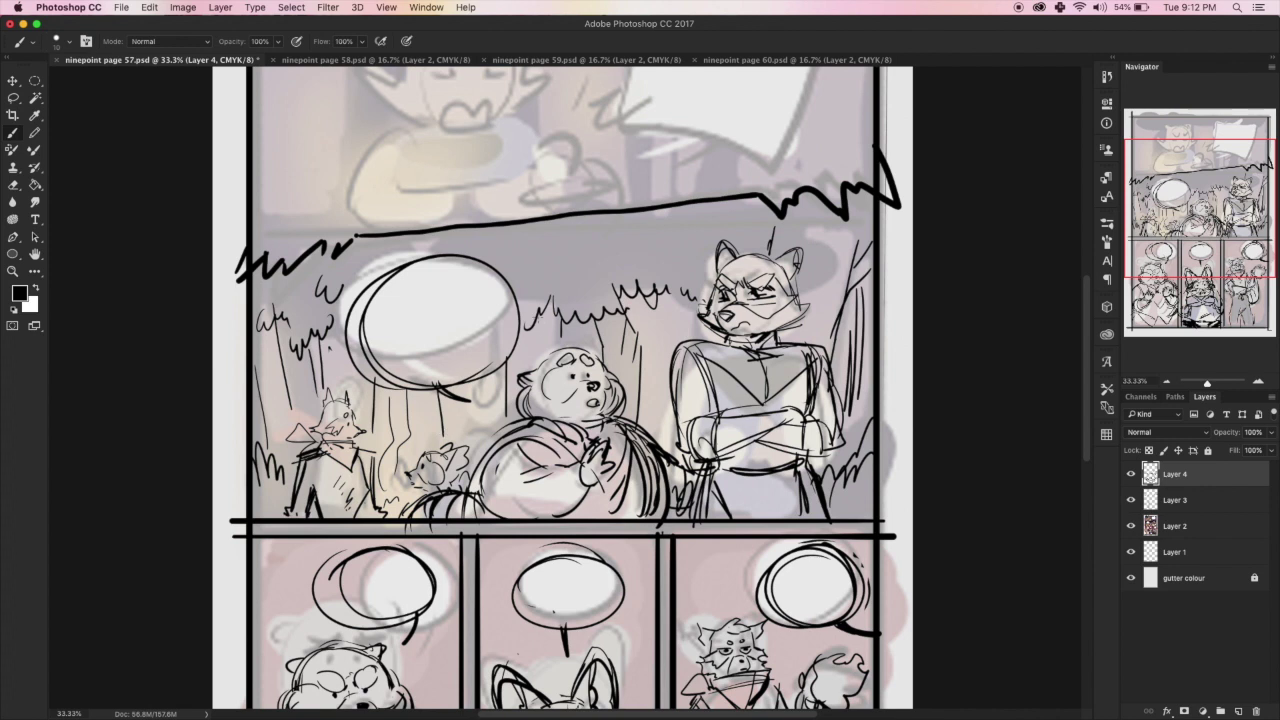
{"action": "left_click_drag", "start_coordinate": [534, 326], "coordinate": [542, 356]}
{"action": "left_click_drag", "start_coordinate": [458, 424], "coordinate": [498, 442]}
- Add foliage scribbles along the panel top and re-outline the left balloon
{"action": "left_click_drag", "start_coordinate": [556, 252], "coordinate": [584, 274]}
{"action": "left_click_drag", "start_coordinate": [606, 258], "coordinate": [628, 246]}
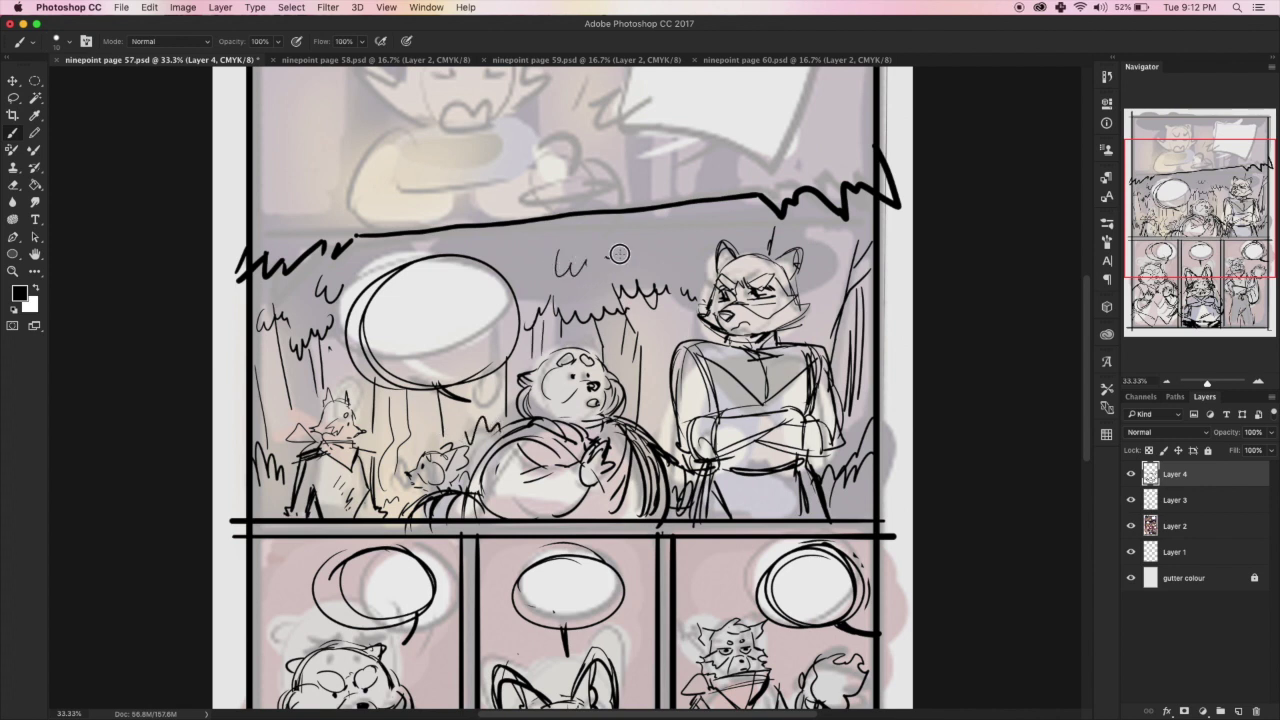
{"action": "left_click_drag", "start_coordinate": [484, 238], "coordinate": [498, 248]}
{"action": "left_click_drag", "start_coordinate": [808, 244], "coordinate": [870, 222]}
{"action": "left_click_drag", "start_coordinate": [700, 236], "coordinate": [720, 222]}
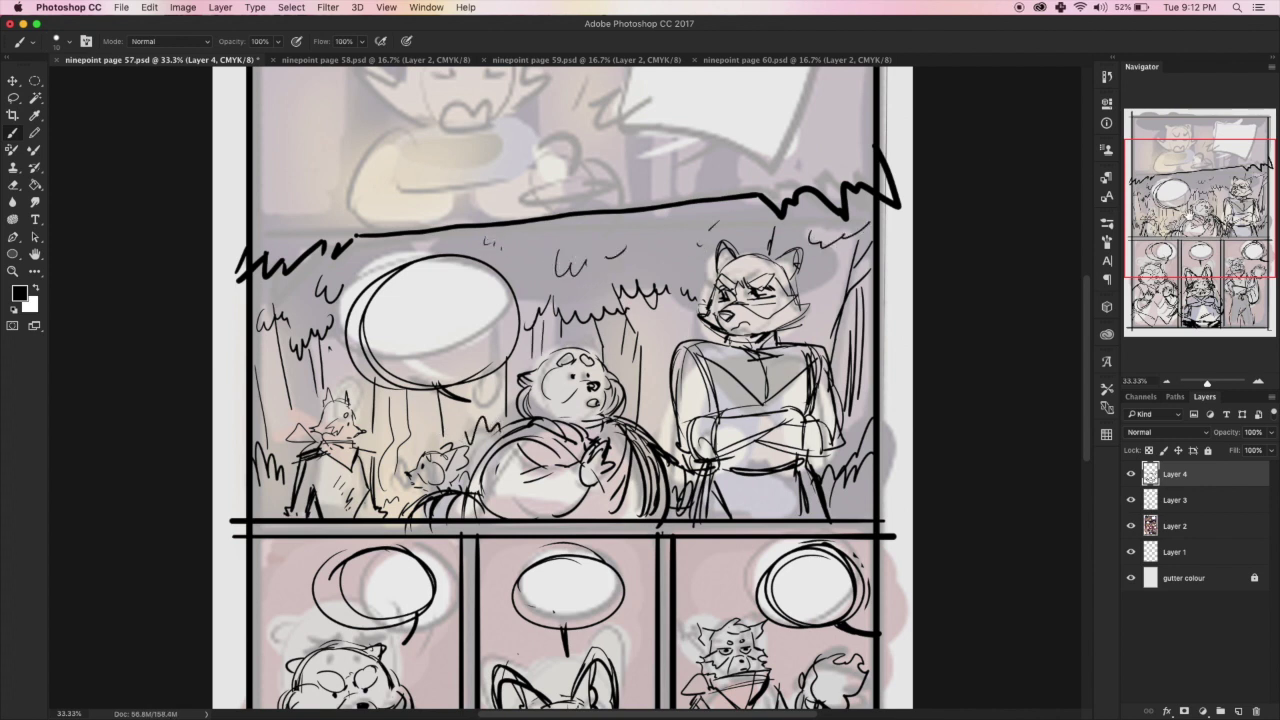
{"action": "left_click_drag", "start_coordinate": [440, 252], "coordinate": [380, 380]}
{"action": "left_click", "coordinate": [1200, 140]}
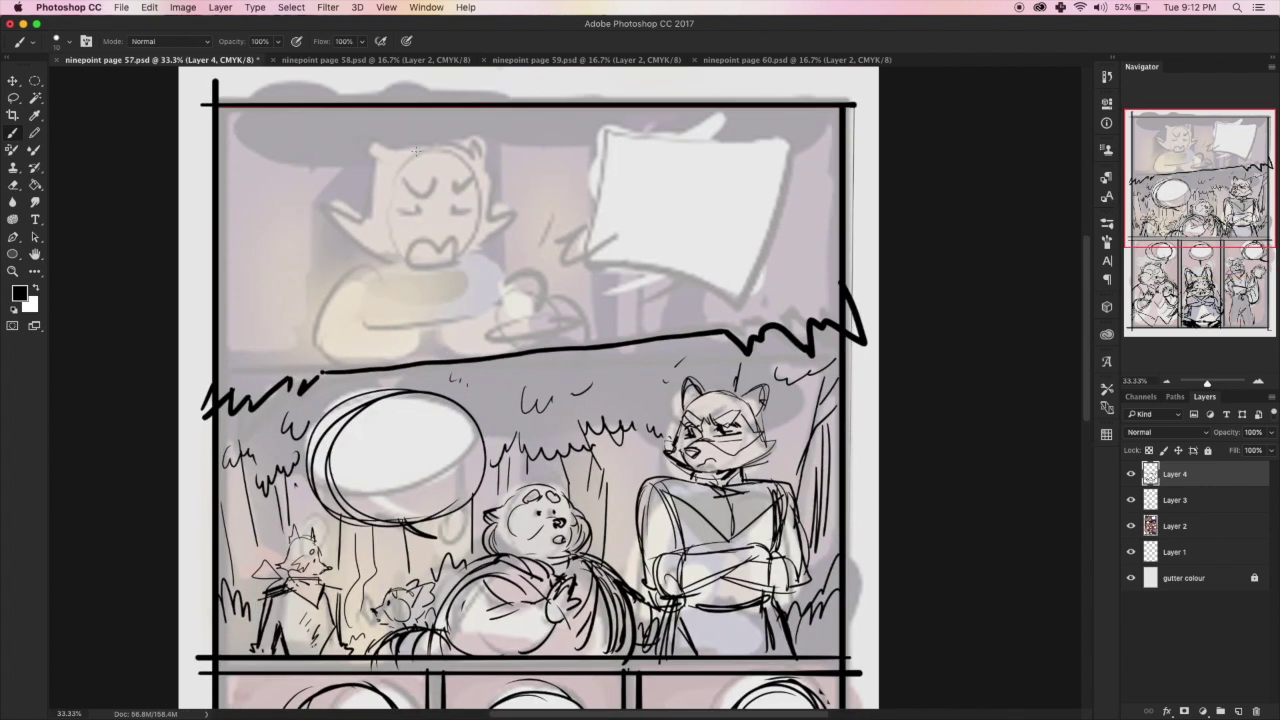
{"action": "mouse_move", "coordinate": [470, 160]}
{"action": "left_mouse_down"}
{"action": "mouse_move", "coordinate": [370, 223]}
{"action": "mouse_move", "coordinate": [396, 262]}
{"action": "left_mouse_up"}
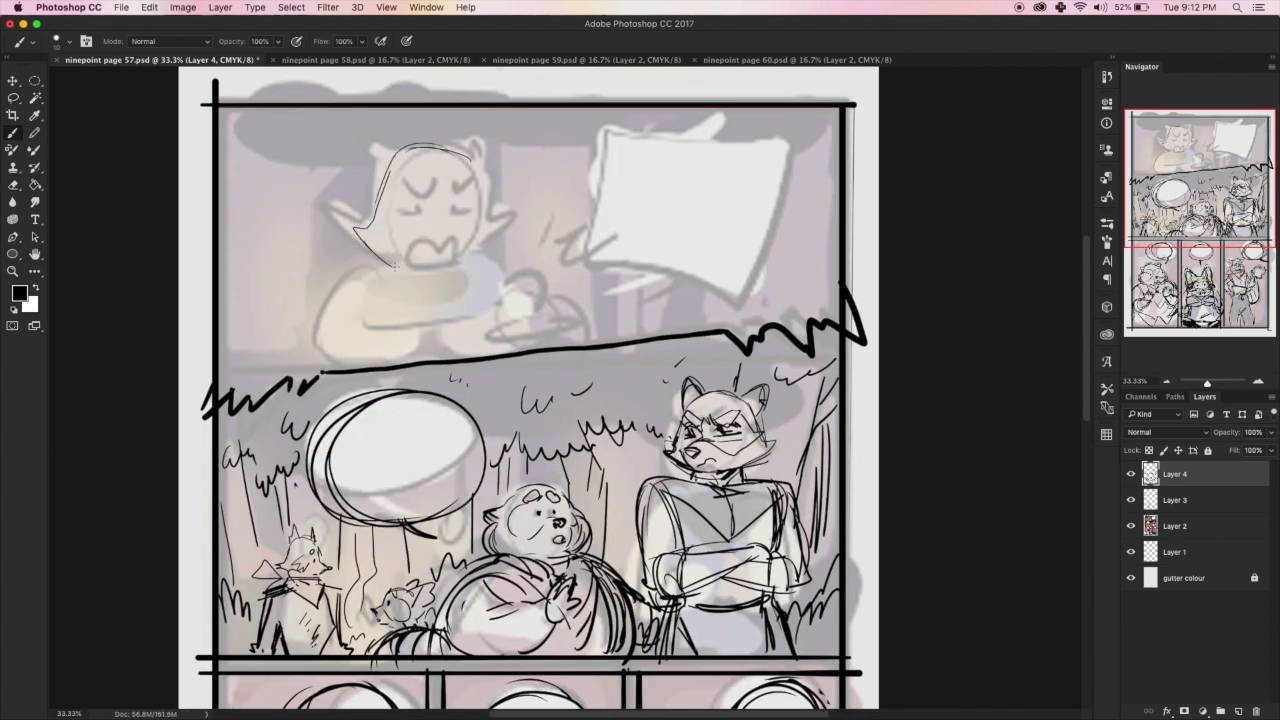
- Outline the top character's hair, draw its open mouth and eyebrow, undoing one eye stroke
{"action": "left_click_drag", "start_coordinate": [484, 175], "coordinate": [450, 258]}
{"action": "left_click_drag", "start_coordinate": [385, 170], "coordinate": [418, 262]}
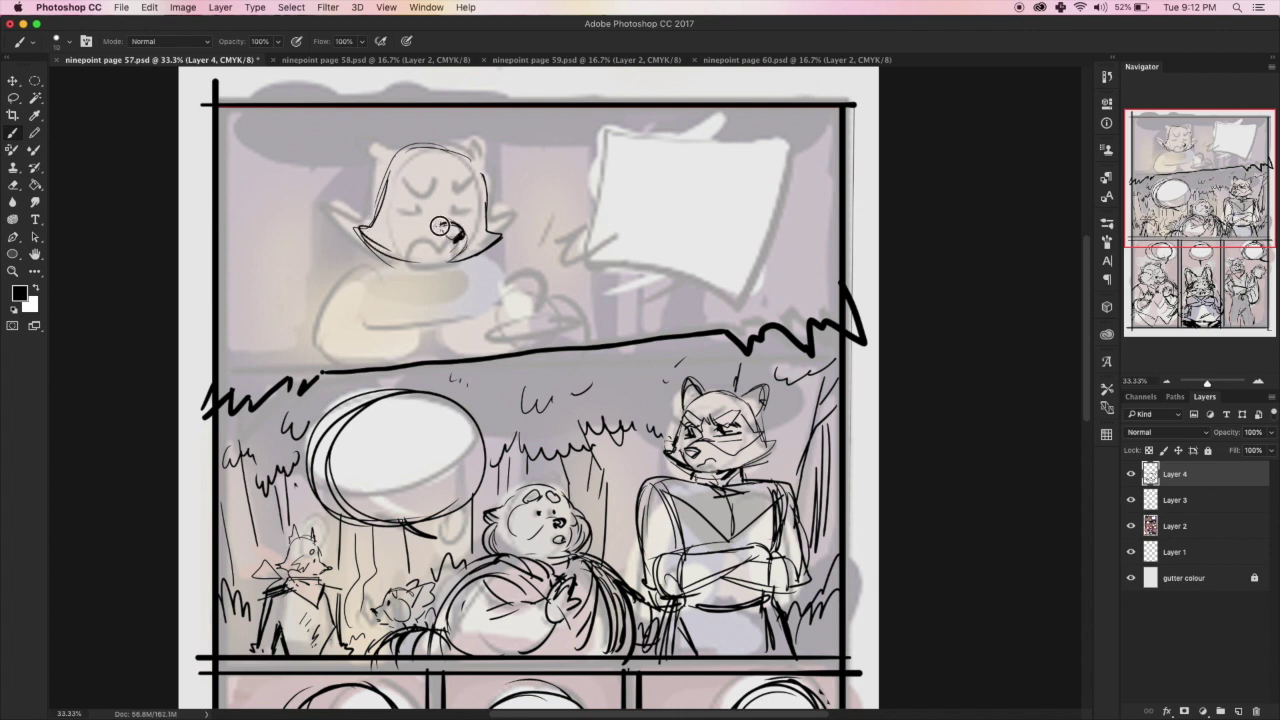
{"action": "mouse_move", "coordinate": [442, 226]}
{"action": "left_mouse_down"}
{"action": "mouse_move", "coordinate": [458, 240]}
{"action": "mouse_move", "coordinate": [410, 252]}
{"action": "mouse_move", "coordinate": [474, 248]}
{"action": "left_mouse_up"}
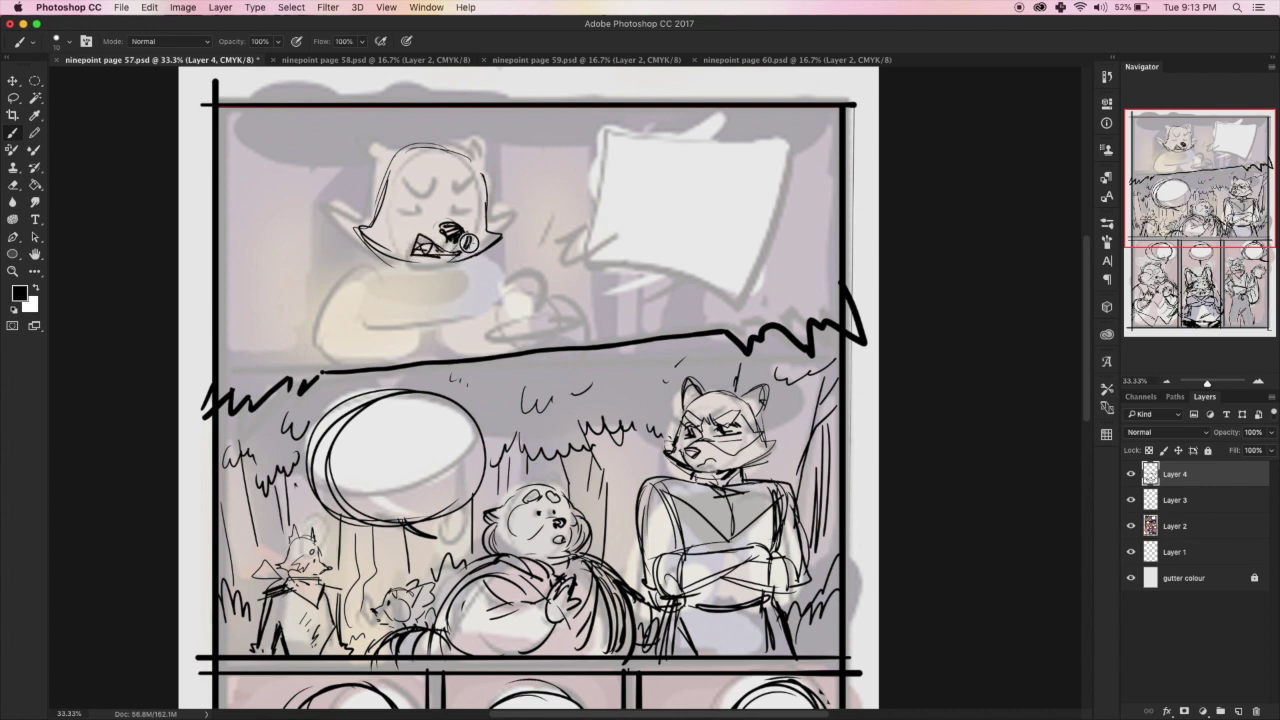
{"action": "mouse_move", "coordinate": [435, 192]}
{"action": "left_mouse_down"}
{"action": "mouse_move", "coordinate": [410, 180]}
{"action": "mouse_move", "coordinate": [438, 200]}
{"action": "mouse_move", "coordinate": [485, 175]}
{"action": "mouse_move", "coordinate": [488, 195]}
{"action": "mouse_move", "coordinate": [425, 208]}
{"action": "left_mouse_up"}
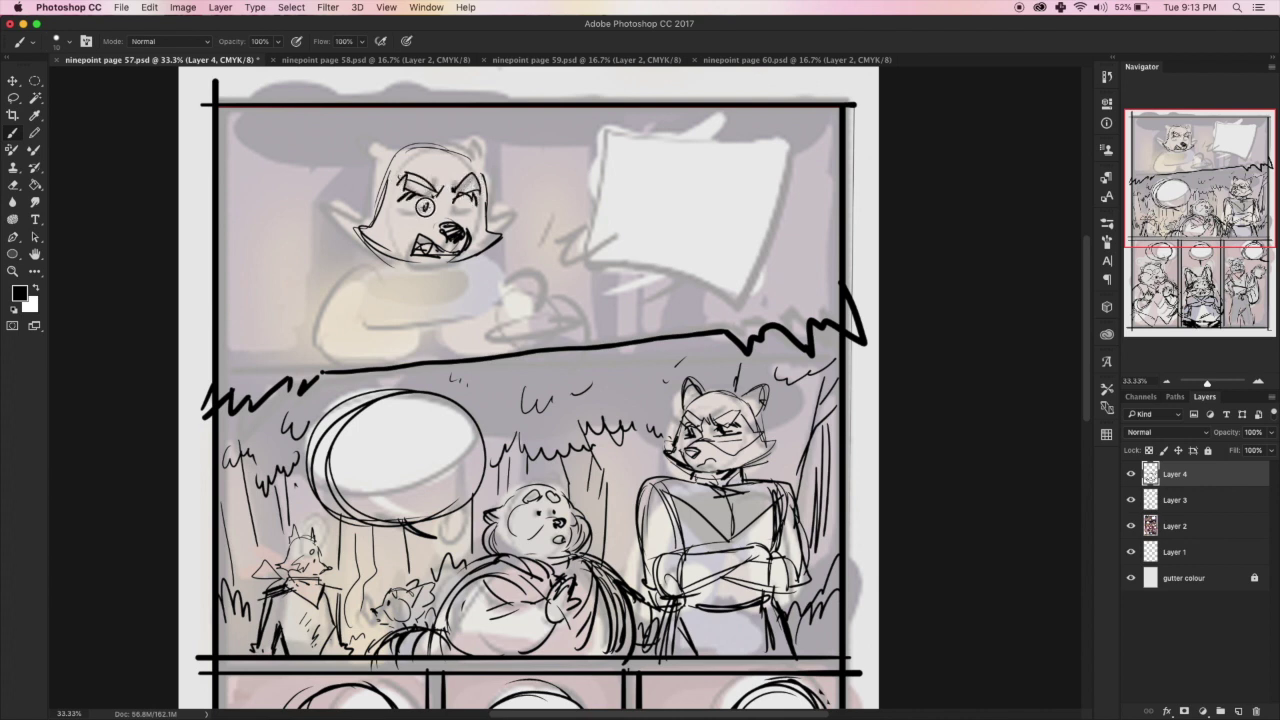
{"action": "key", "text": "super+z"}
- Erase the pupils and part of the collar, then draw under-eye marks and pointed ears
{"action": "key", "text": "e"}
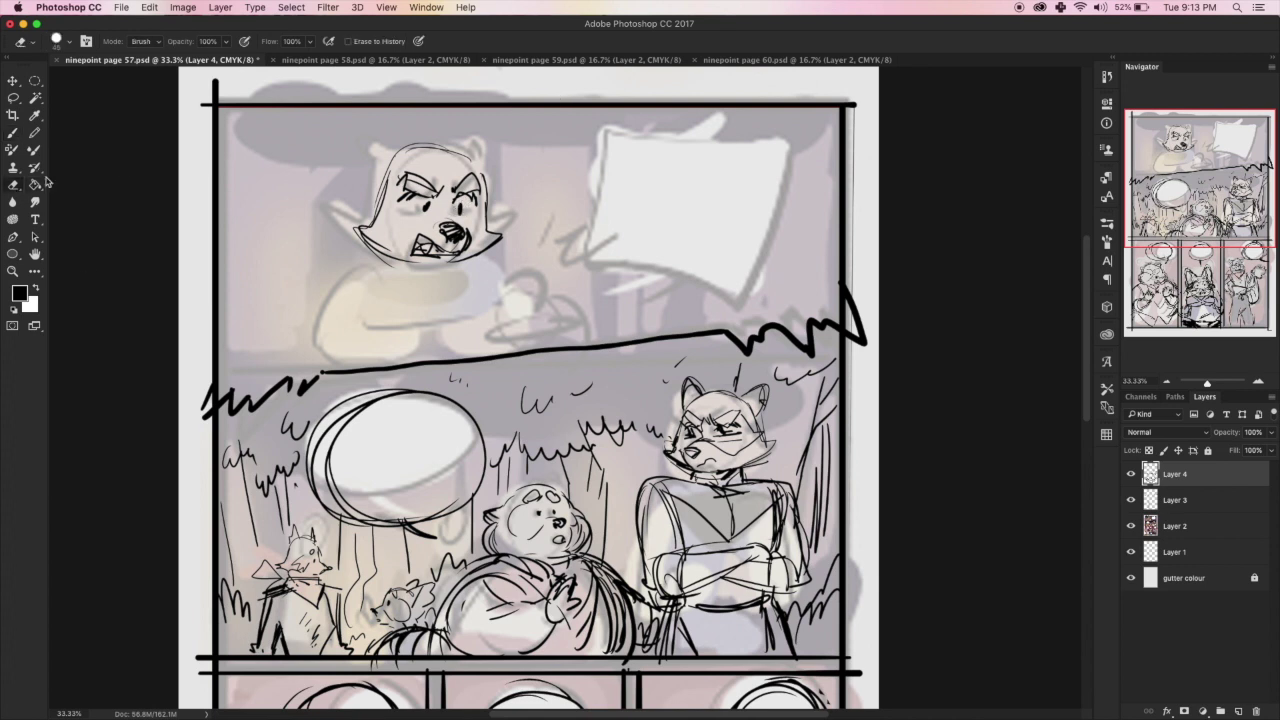
{"action": "mouse_move", "coordinate": [440, 240]}
{"action": "left_mouse_down"}
{"action": "mouse_move", "coordinate": [405, 245]}
{"action": "mouse_move", "coordinate": [425, 210]}
{"action": "mouse_move", "coordinate": [470, 206]}
{"action": "left_mouse_up"}
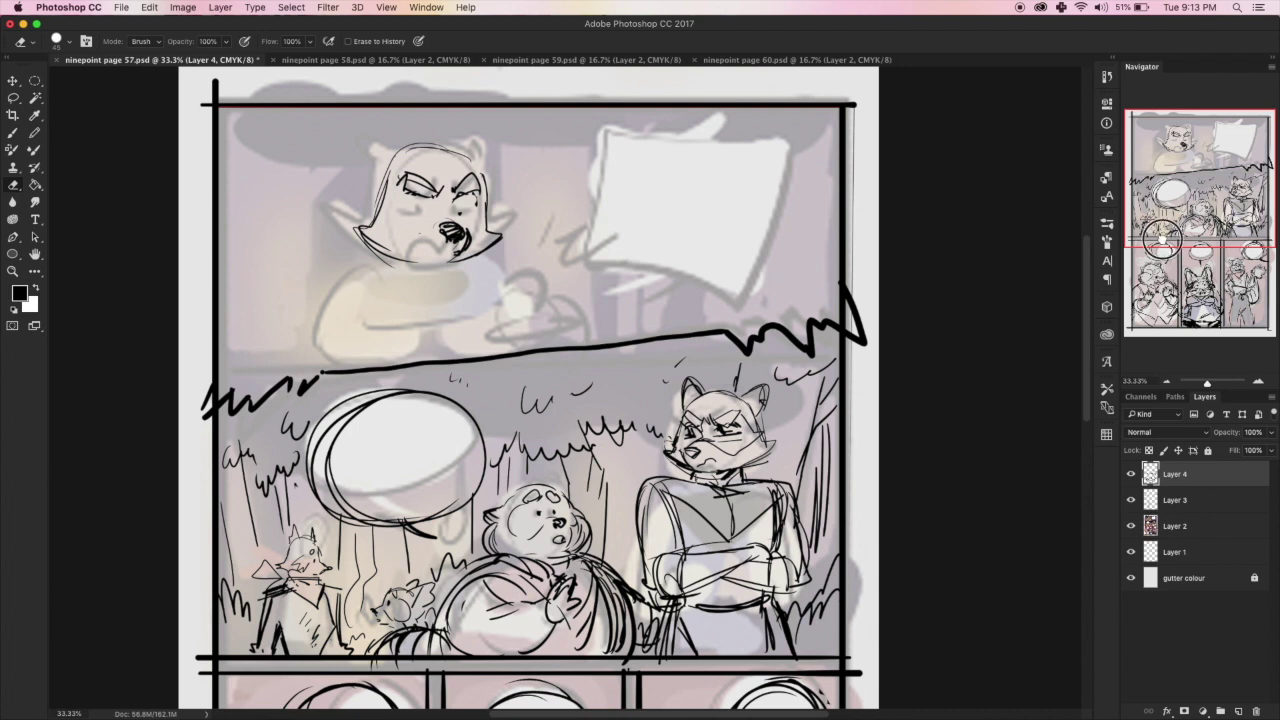
{"action": "mouse_move", "coordinate": [400, 258]}
{"action": "left_mouse_down"}
{"action": "mouse_move", "coordinate": [360, 240]}
{"action": "mouse_move", "coordinate": [426, 260]}
{"action": "left_mouse_up"}
{"action": "key", "text": "b"}
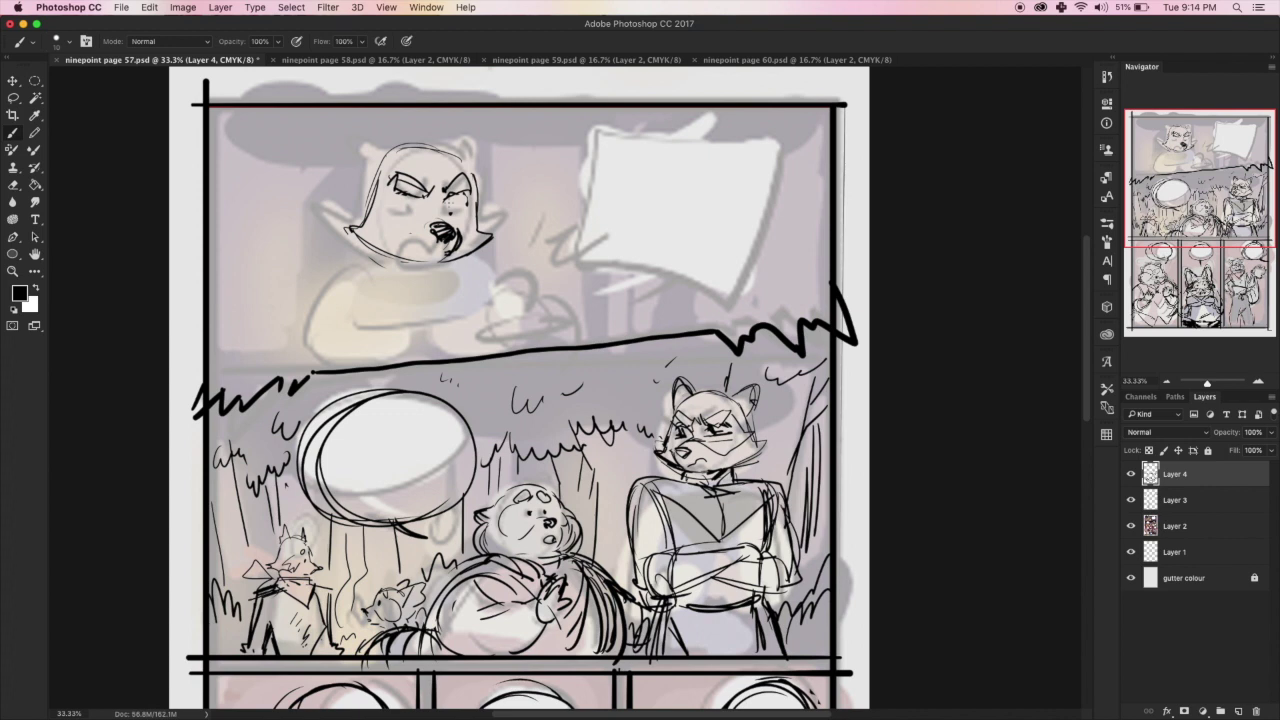
{"action": "mouse_move", "coordinate": [466, 196]}
{"action": "left_mouse_down"}
{"action": "mouse_move", "coordinate": [406, 210]}
{"action": "mouse_move", "coordinate": [416, 216]}
{"action": "left_mouse_up"}
{"action": "left_click_drag", "start_coordinate": [385, 160], "coordinate": [370, 140]}
- Sketch the fox's pointed ears, head top, mouth, chin, cheeks and jaw lines
{"action": "left_click_drag", "start_coordinate": [455, 150], "coordinate": [478, 160]}
{"action": "left_click_drag", "start_coordinate": [400, 148], "coordinate": [445, 145]}
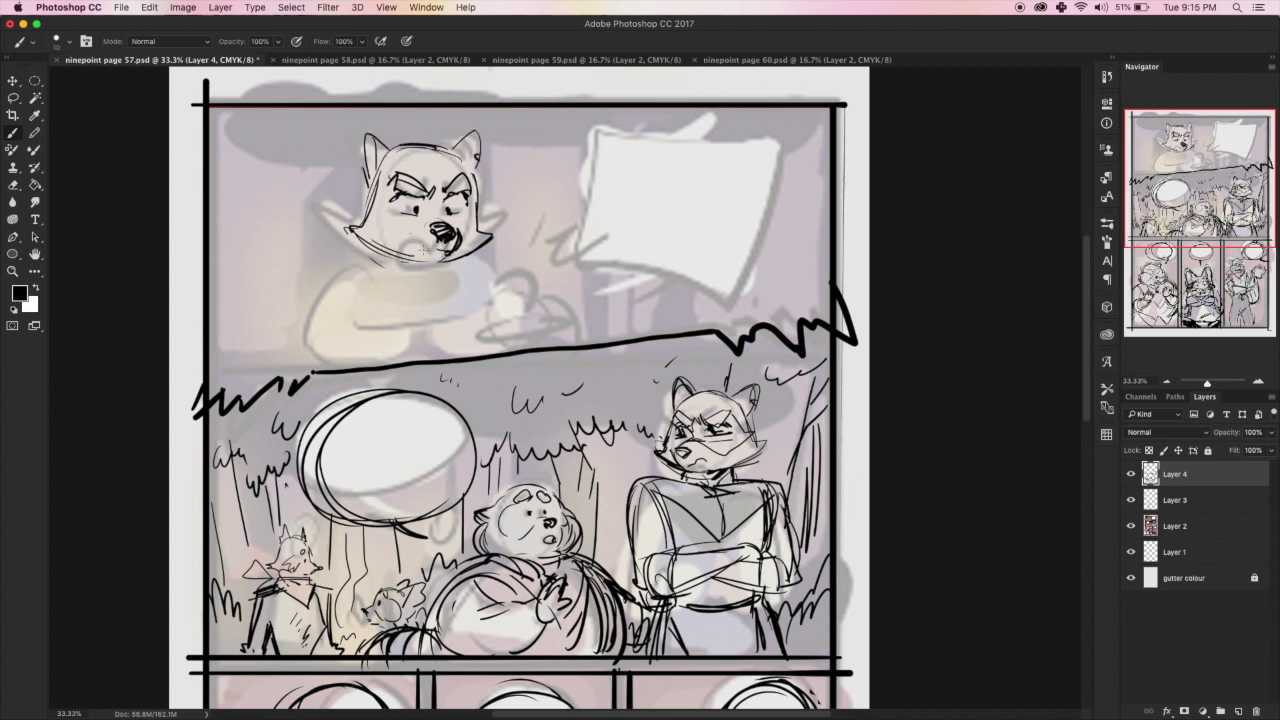
{"action": "left_click_drag", "start_coordinate": [448, 248], "coordinate": [400, 255]}
{"action": "mouse_move", "coordinate": [396, 210]}
{"action": "left_mouse_down"}
{"action": "mouse_move", "coordinate": [414, 216]}
{"action": "mouse_move", "coordinate": [380, 235]}
{"action": "left_mouse_up"}
{"action": "mouse_move", "coordinate": [392, 182]}
{"action": "left_mouse_down"}
{"action": "mouse_move", "coordinate": [365, 208]}
{"action": "mouse_move", "coordinate": [395, 248]}
{"action": "left_mouse_up"}
{"action": "mouse_move", "coordinate": [476, 204]}
{"action": "left_mouse_down"}
{"action": "mouse_move", "coordinate": [458, 232]}
{"action": "mouse_move", "coordinate": [470, 235]}
{"action": "left_mouse_up"}
{"action": "left_click_drag", "start_coordinate": [368, 185], "coordinate": [345, 240]}
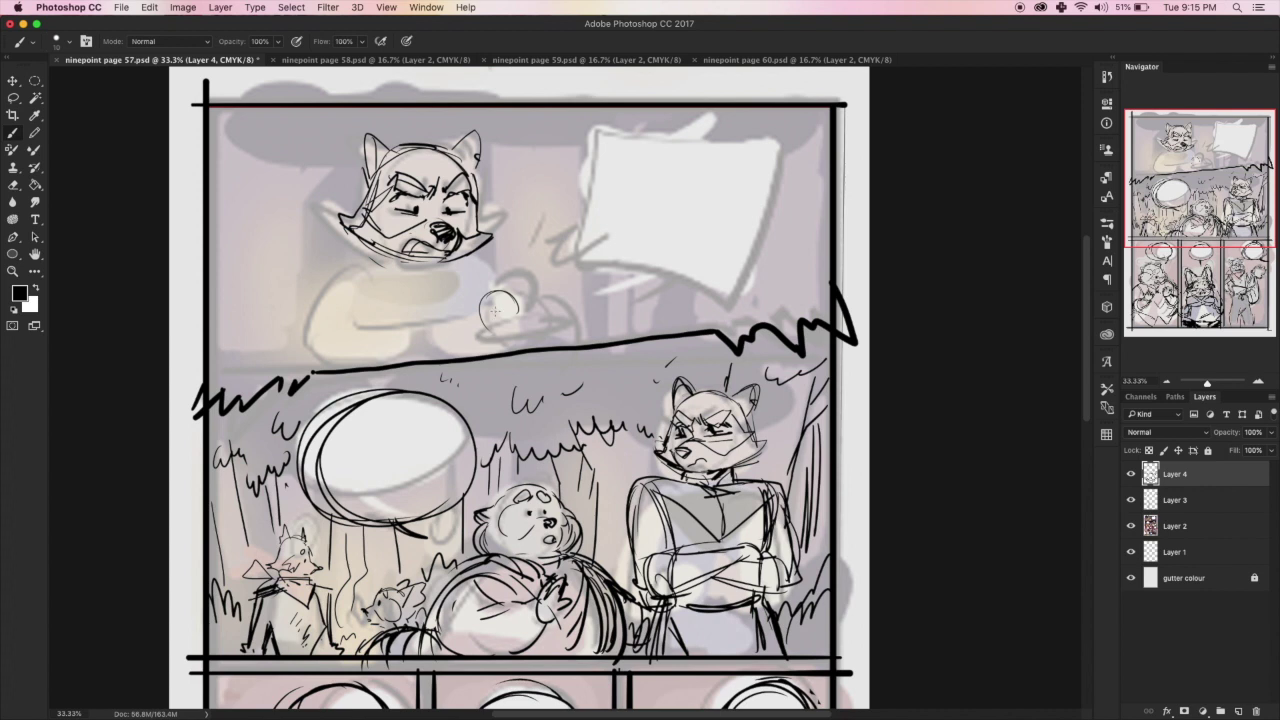
- Draw a cup on a saucer, the arm reaching toward it, and the shoulders and body
{"action": "mouse_move", "coordinate": [499, 300]}
{"action": "left_mouse_down"}
{"action": "mouse_move", "coordinate": [470, 330]}
{"action": "mouse_move", "coordinate": [505, 318]}
{"action": "mouse_move", "coordinate": [524, 328]}
{"action": "mouse_move", "coordinate": [500, 336]}
{"action": "mouse_move", "coordinate": [508, 345]}
{"action": "mouse_move", "coordinate": [540, 335]}
{"action": "mouse_move", "coordinate": [380, 318]}
{"action": "mouse_move", "coordinate": [340, 340]}
{"action": "left_mouse_up"}
{"action": "mouse_move", "coordinate": [335, 330]}
{"action": "left_mouse_down"}
{"action": "mouse_move", "coordinate": [318, 370]}
{"action": "mouse_move", "coordinate": [370, 340]}
{"action": "left_mouse_up"}
{"action": "left_click_drag", "start_coordinate": [370, 320], "coordinate": [350, 362]}
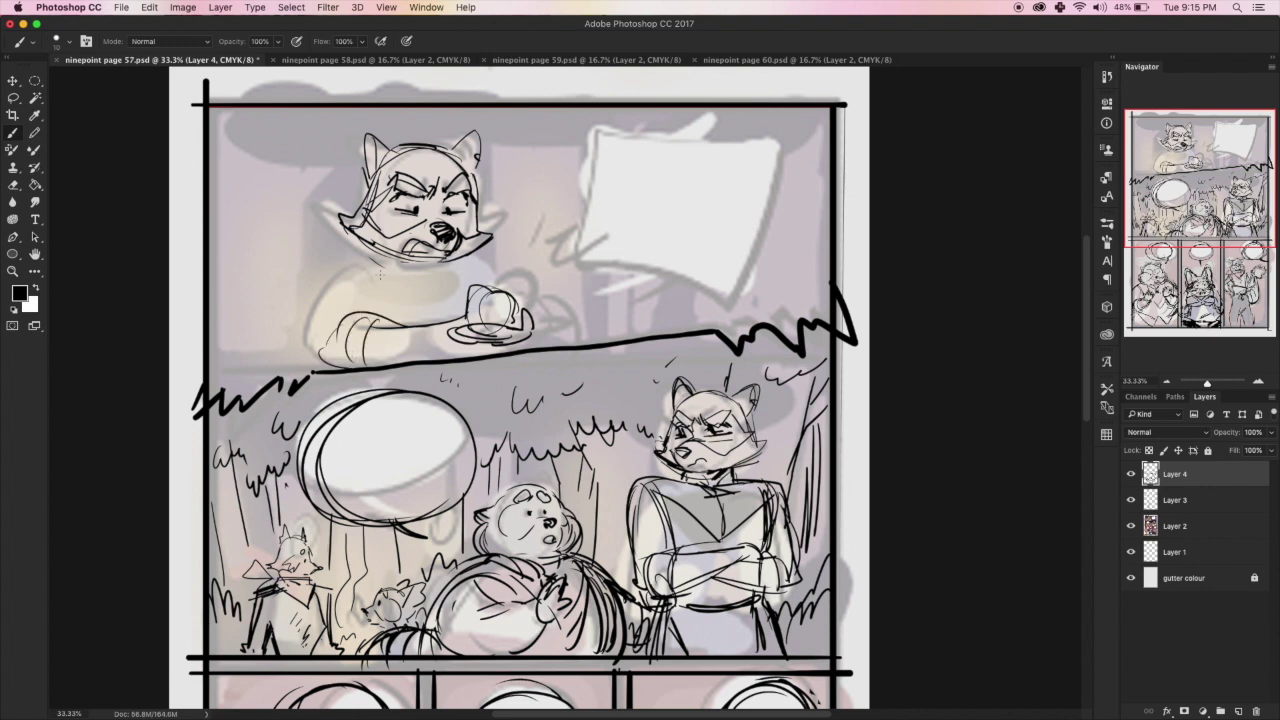
{"action": "left_click_drag", "start_coordinate": [375, 250], "coordinate": [300, 305]}
{"action": "left_click_drag", "start_coordinate": [300, 285], "coordinate": [280, 350]}
{"action": "left_click_drag", "start_coordinate": [280, 305], "coordinate": [345, 350]}
{"action": "left_click_drag", "start_coordinate": [340, 250], "coordinate": [295, 318]}
{"action": "left_click_drag", "start_coordinate": [355, 278], "coordinate": [318, 314]}
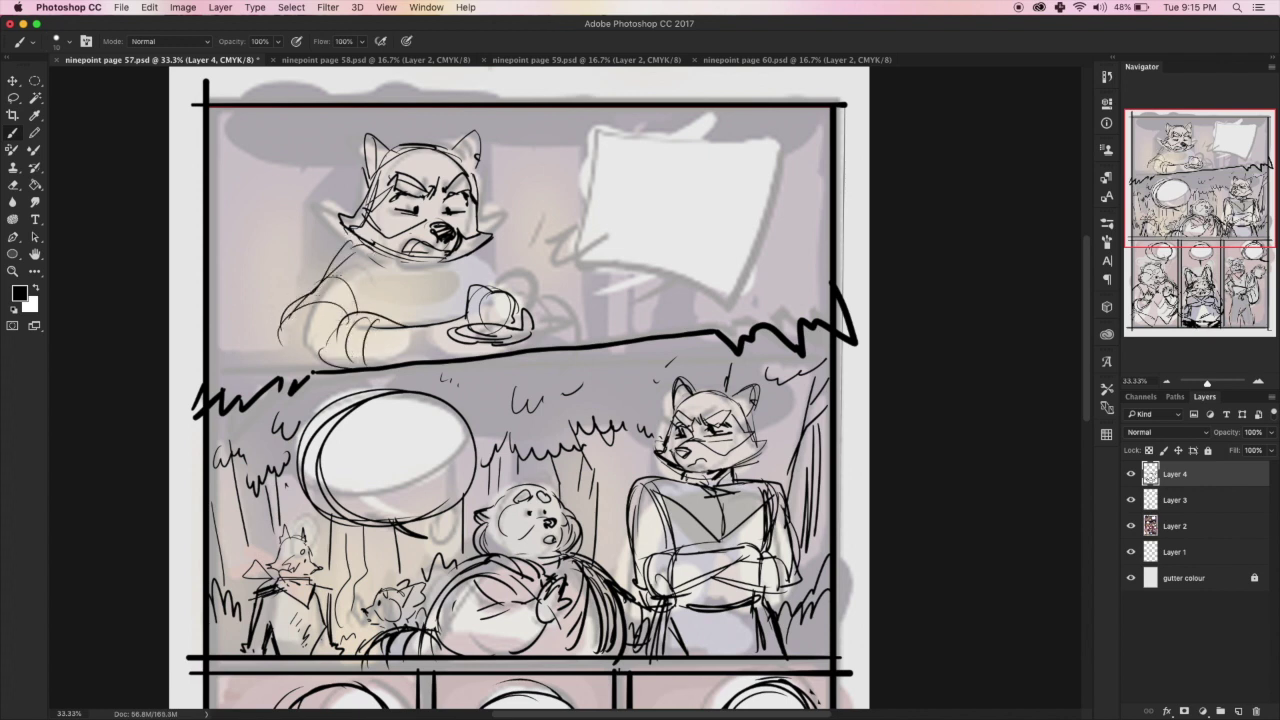
- Sketch the left torso, the right arm behind the cup, and a hand beside it
{"action": "mouse_move", "coordinate": [355, 250]}
{"action": "left_mouse_down"}
{"action": "mouse_move", "coordinate": [290, 310]}
{"action": "mouse_move", "coordinate": [320, 312]}
{"action": "left_mouse_up"}
{"action": "mouse_move", "coordinate": [478, 252]}
{"action": "left_mouse_down"}
{"action": "mouse_move", "coordinate": [590, 330]}
{"action": "mouse_move", "coordinate": [560, 345]}
{"action": "left_mouse_up"}
{"action": "mouse_move", "coordinate": [526, 295]}
{"action": "left_mouse_down"}
{"action": "mouse_move", "coordinate": [544, 312]}
{"action": "mouse_move", "coordinate": [525, 318]}
{"action": "left_mouse_up"}
{"action": "left_click_drag", "start_coordinate": [520, 316], "coordinate": [556, 318]}
- Darken the fox's left arm lines and sketch its left forearm and torso
{"action": "left_click_drag", "start_coordinate": [420, 340], "coordinate": [475, 355]}
{"action": "left_click_drag", "start_coordinate": [345, 250], "coordinate": [280, 355]}
{"action": "left_click_drag", "start_coordinate": [275, 340], "coordinate": [318, 375]}
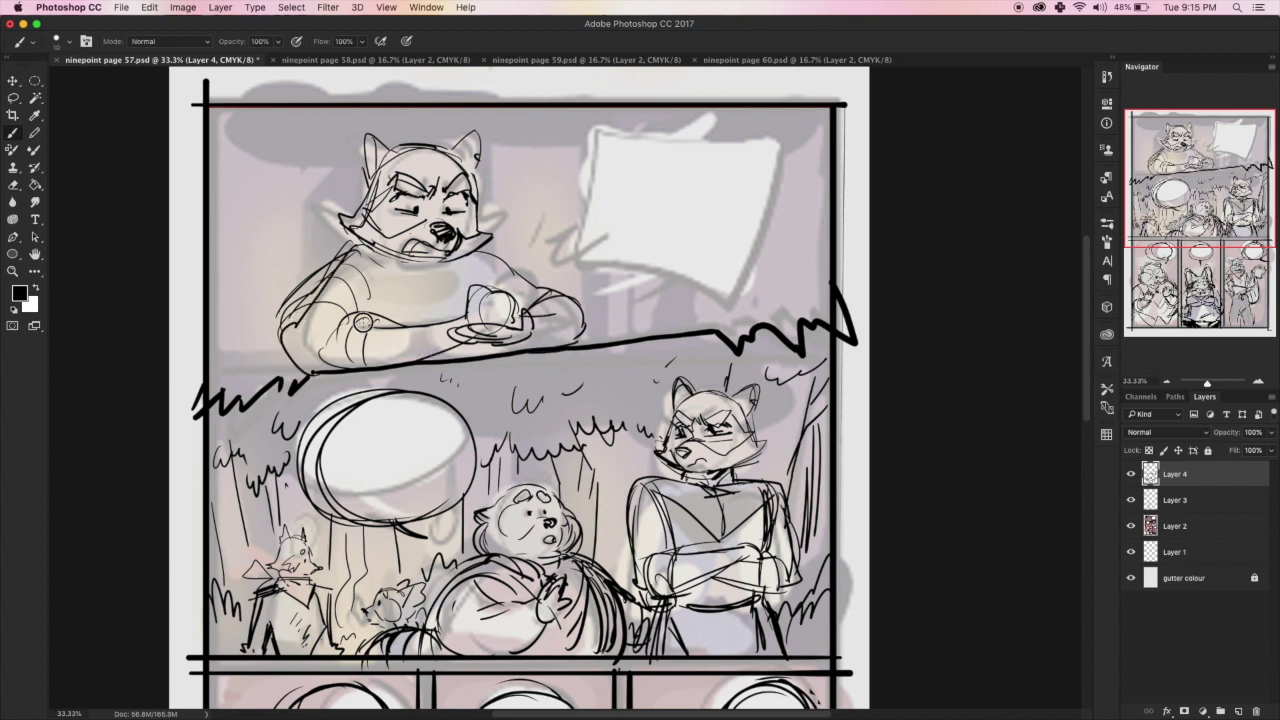
{"action": "left_click_drag", "start_coordinate": [370, 312], "coordinate": [305, 330]}
{"action": "mouse_move", "coordinate": [345, 245]}
{"action": "left_mouse_down"}
{"action": "mouse_move", "coordinate": [300, 325]}
{"action": "mouse_move", "coordinate": [390, 355]}
{"action": "left_mouse_up"}
{"action": "mouse_move", "coordinate": [340, 305]}
{"action": "left_mouse_down"}
{"action": "mouse_move", "coordinate": [455, 325]}
{"action": "mouse_move", "coordinate": [470, 315]}
{"action": "left_mouse_up"}
{"action": "left_click_drag", "start_coordinate": [365, 335], "coordinate": [470, 350]}
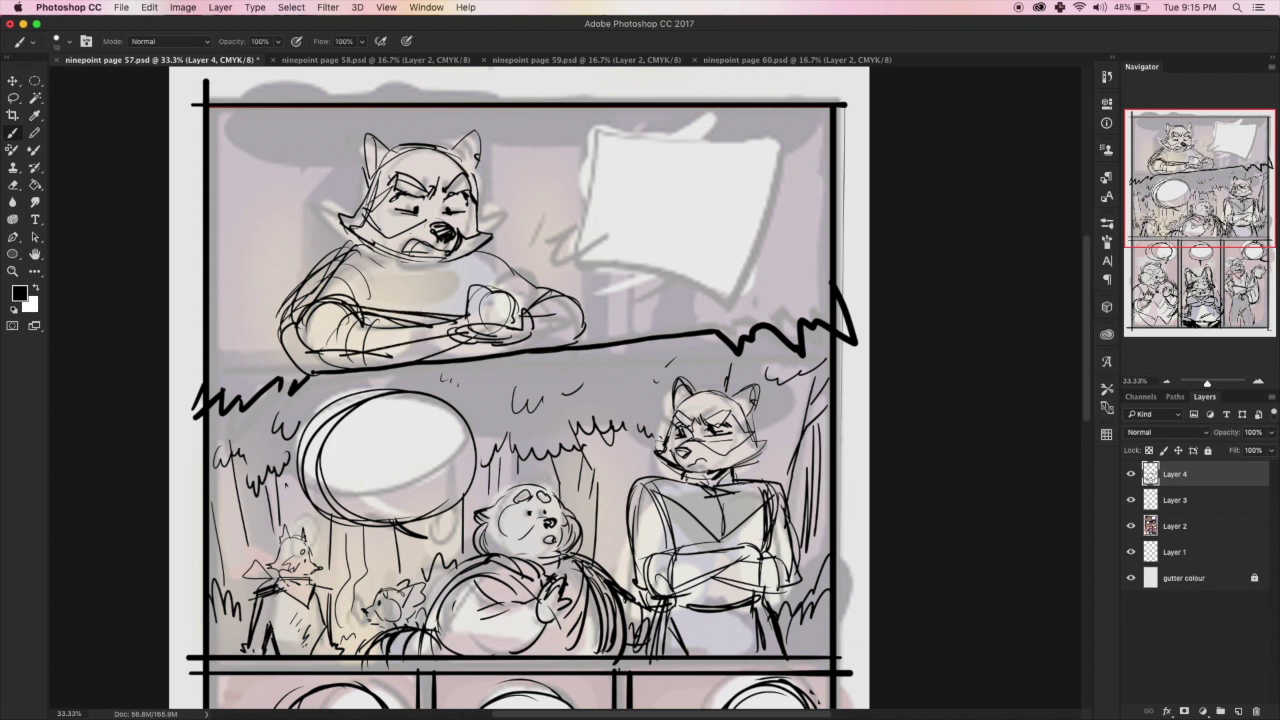
- Erase the unwanted left arm lines and redraw the shoulder, arm and fist
{"action": "key", "text": "e"}
{"action": "mouse_move", "coordinate": [290, 275]}
{"action": "left_mouse_down"}
{"action": "mouse_move", "coordinate": [380, 295]}
{"action": "mouse_move", "coordinate": [400, 332]}
{"action": "mouse_move", "coordinate": [300, 370]}
{"action": "left_mouse_up"}
{"action": "left_click_drag", "start_coordinate": [430, 335], "coordinate": [415, 315]}
{"action": "key", "text": "b"}
{"action": "mouse_move", "coordinate": [370, 250]}
{"action": "left_mouse_down"}
{"action": "mouse_move", "coordinate": [310, 260]}
{"action": "mouse_move", "coordinate": [295, 290]}
{"action": "mouse_move", "coordinate": [360, 335]}
{"action": "left_mouse_up"}
{"action": "left_click_drag", "start_coordinate": [350, 275], "coordinate": [460, 310]}
{"action": "mouse_move", "coordinate": [370, 335]}
{"action": "left_mouse_down"}
{"action": "mouse_move", "coordinate": [450, 345]}
{"action": "mouse_move", "coordinate": [455, 328]}
{"action": "left_mouse_up"}
- Sketch a tag under the fox's chin and rework it into a scarf knot
{"action": "left_click_drag", "start_coordinate": [485, 255], "coordinate": [525, 282]}
{"action": "left_click_drag", "start_coordinate": [430, 255], "coordinate": [435, 280]}
{"action": "left_click_drag", "start_coordinate": [382, 248], "coordinate": [490, 302]}
{"action": "left_click_drag", "start_coordinate": [408, 268], "coordinate": [376, 304]}
{"action": "left_click_drag", "start_coordinate": [382, 240], "coordinate": [304, 286]}
{"action": "mouse_move", "coordinate": [308, 254]}
{"action": "left_mouse_down"}
{"action": "mouse_move", "coordinate": [304, 322]}
{"action": "mouse_move", "coordinate": [345, 340]}
{"action": "left_mouse_up"}
- Add arm, hand, torso and table detail lines, and start the jagged balloon outline
{"action": "left_click_drag", "start_coordinate": [540, 290], "coordinate": [580, 318]}
{"action": "left_click_drag", "start_coordinate": [470, 340], "coordinate": [490, 362]}
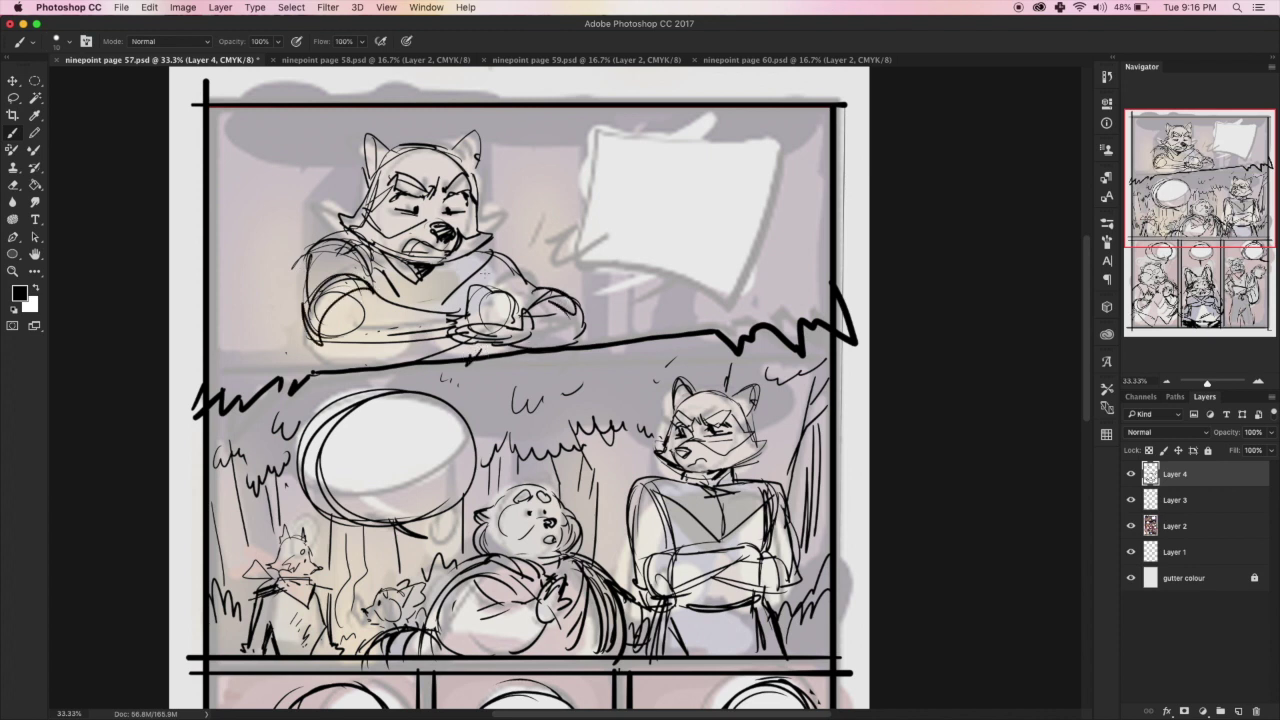
{"action": "left_click_drag", "start_coordinate": [488, 254], "coordinate": [490, 304]}
{"action": "left_click_drag", "start_coordinate": [318, 342], "coordinate": [338, 374]}
{"action": "left_click_drag", "start_coordinate": [300, 304], "coordinate": [318, 384]}
{"action": "left_click_drag", "start_coordinate": [418, 294], "coordinate": [416, 360]}
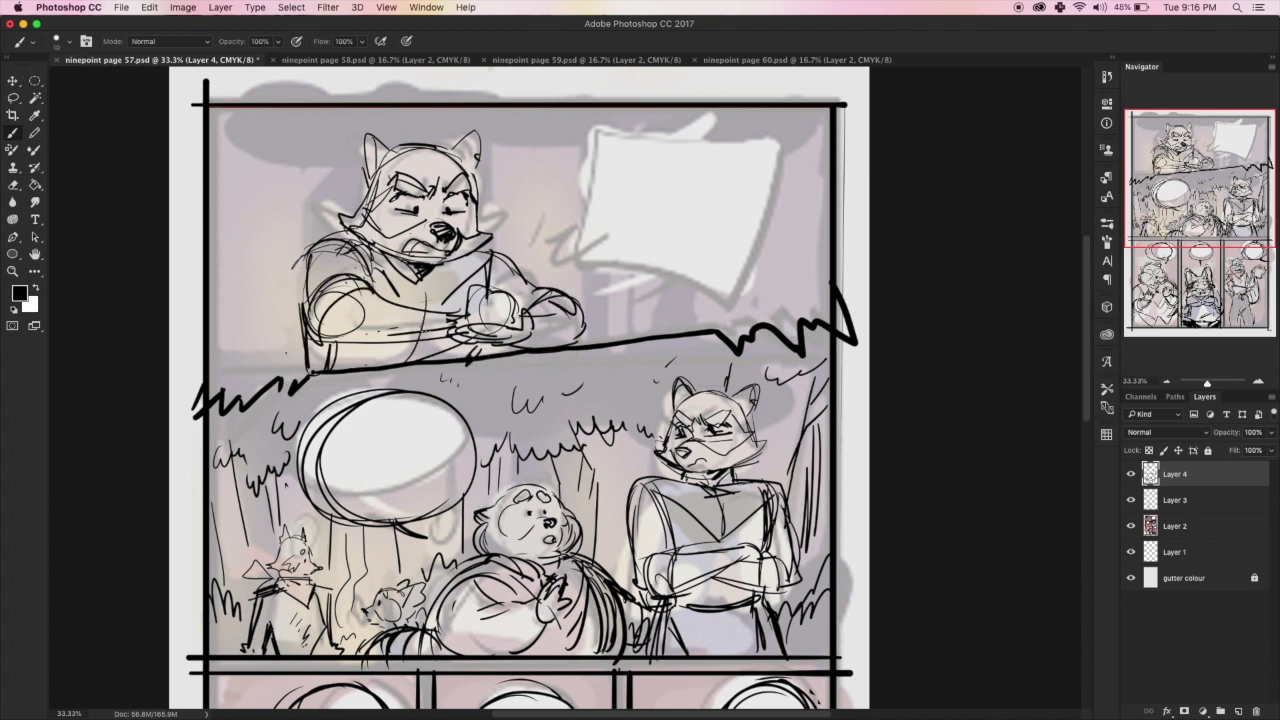
{"action": "left_click_drag", "start_coordinate": [325, 340], "coordinate": [424, 336]}
{"action": "left_click_drag", "start_coordinate": [300, 272], "coordinate": [302, 376]}
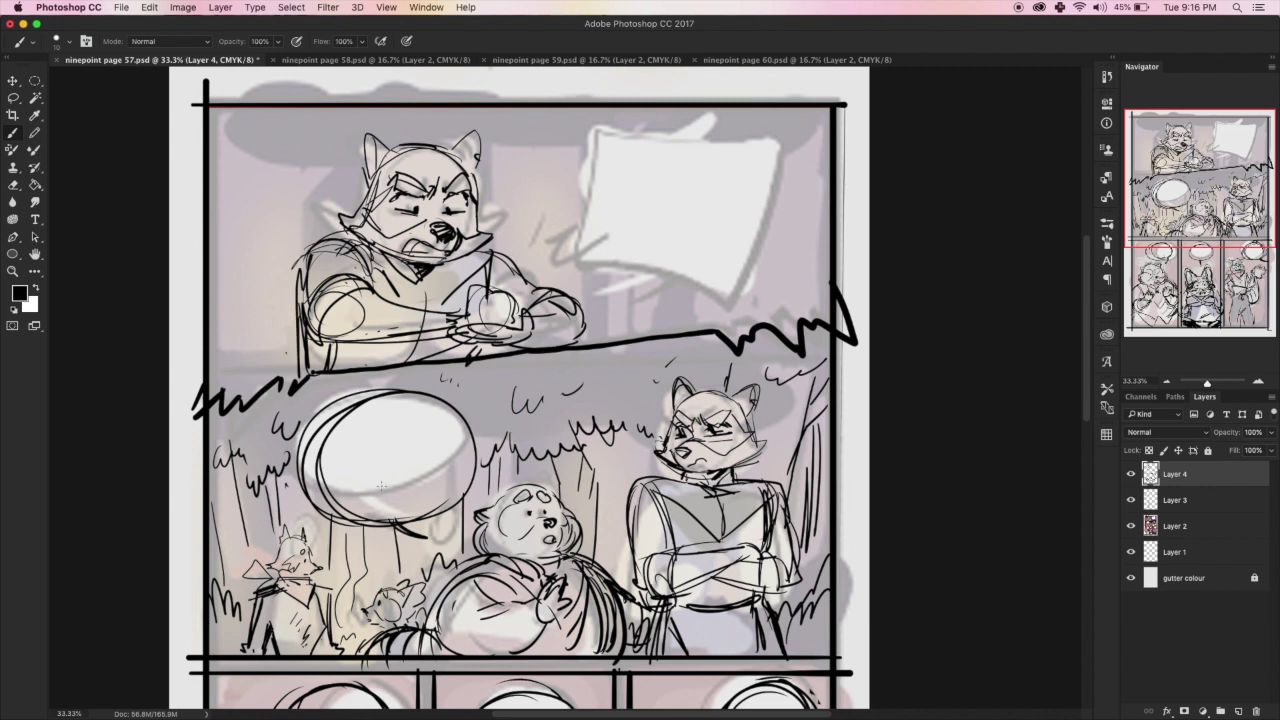
{"action": "mouse_move", "coordinate": [598, 136]}
{"action": "left_mouse_down"}
{"action": "mouse_move", "coordinate": [740, 130]}
{"action": "mouse_move", "coordinate": [785, 205]}
{"action": "mouse_move", "coordinate": [560, 172]}
{"action": "mouse_move", "coordinate": [572, 245]}
{"action": "mouse_move", "coordinate": [740, 285]}
{"action": "mouse_move", "coordinate": [785, 205]}
{"action": "left_mouse_up"}
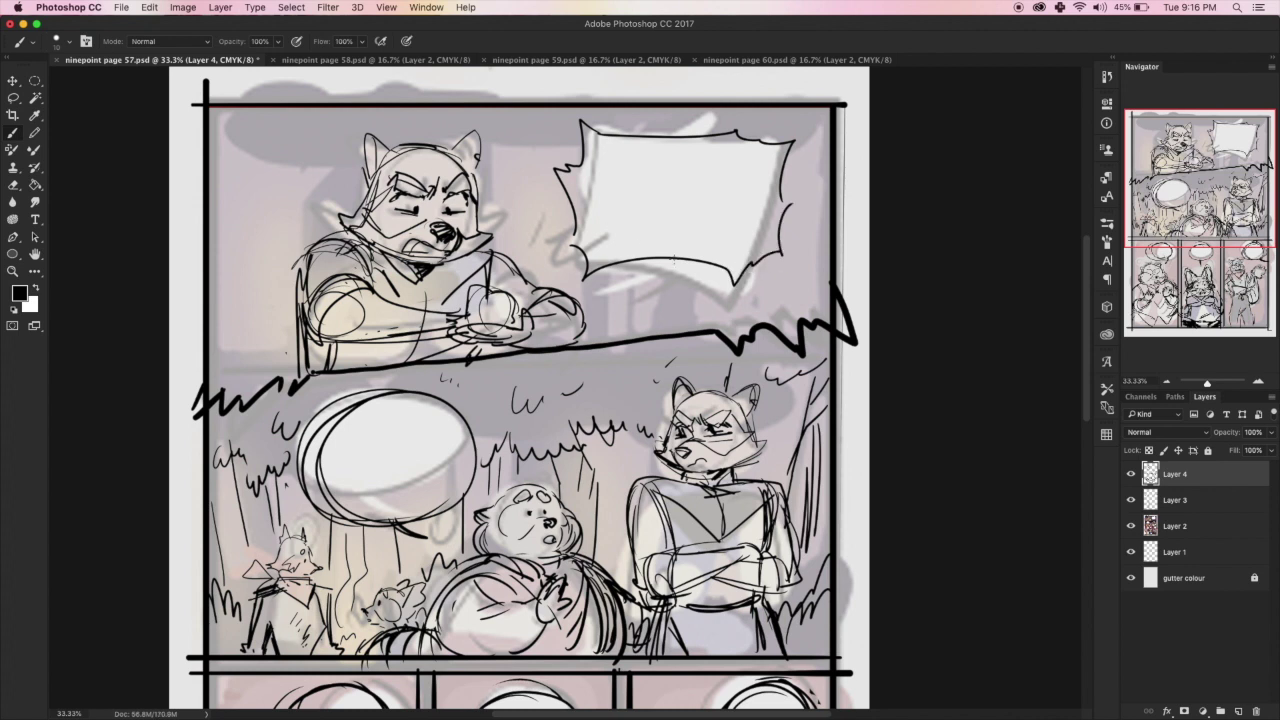
- Draw the speech balloon's tail and impact lines around the fist
{"action": "left_click_drag", "start_coordinate": [690, 256], "coordinate": [602, 300]}
{"action": "left_click_drag", "start_coordinate": [500, 260], "coordinate": [550, 210]}
{"action": "left_click_drag", "start_coordinate": [505, 275], "coordinate": [548, 294]}
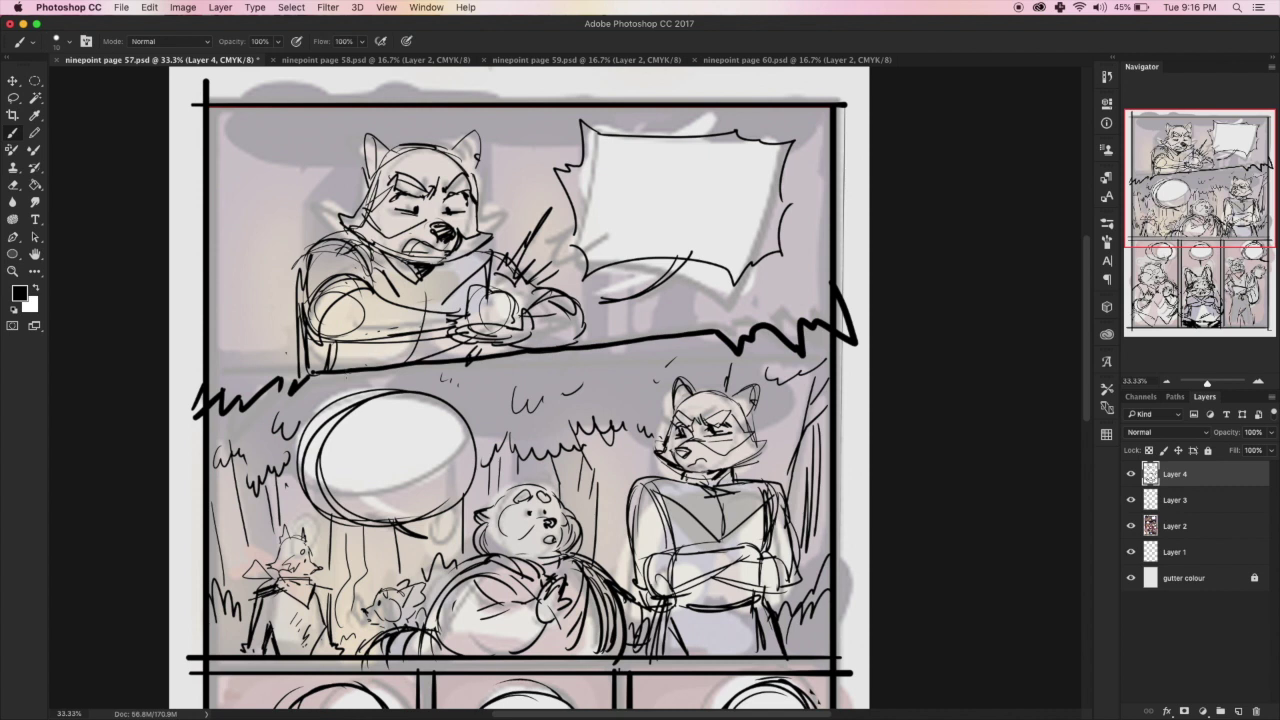
- Sketch a tree in the panel's top-left with foliage and branch scribbles
{"action": "mouse_move", "coordinate": [268, 340]}
{"action": "left_mouse_down"}
{"action": "mouse_move", "coordinate": [268, 160]}
{"action": "mouse_move", "coordinate": [300, 120]}
{"action": "left_mouse_up"}
{"action": "left_click_drag", "start_coordinate": [210, 160], "coordinate": [268, 110]}
{"action": "mouse_move", "coordinate": [272, 150]}
{"action": "left_mouse_down"}
{"action": "mouse_move", "coordinate": [300, 200]}
{"action": "mouse_move", "coordinate": [354, 165]}
{"action": "left_mouse_up"}
{"action": "left_click_drag", "start_coordinate": [500, 160], "coordinate": [550, 112]}
{"action": "left_click_drag", "start_coordinate": [334, 180], "coordinate": [332, 230]}
{"action": "mouse_move", "coordinate": [512, 155]}
{"action": "left_mouse_down"}
{"action": "mouse_move", "coordinate": [512, 214]}
{"action": "mouse_move", "coordinate": [554, 114]}
{"action": "left_mouse_up"}
- Add background tree trunks, edge foliage, and grass strokes below the balloon tail
{"action": "mouse_move", "coordinate": [546, 174]}
{"action": "left_mouse_down"}
{"action": "mouse_move", "coordinate": [556, 280]}
{"action": "mouse_move", "coordinate": [598, 338]}
{"action": "left_mouse_up"}
{"action": "mouse_move", "coordinate": [676, 268]}
{"action": "left_mouse_down"}
{"action": "mouse_move", "coordinate": [678, 332]}
{"action": "mouse_move", "coordinate": [690, 318]}
{"action": "left_mouse_up"}
{"action": "left_click_drag", "start_coordinate": [818, 138], "coordinate": [784, 212]}
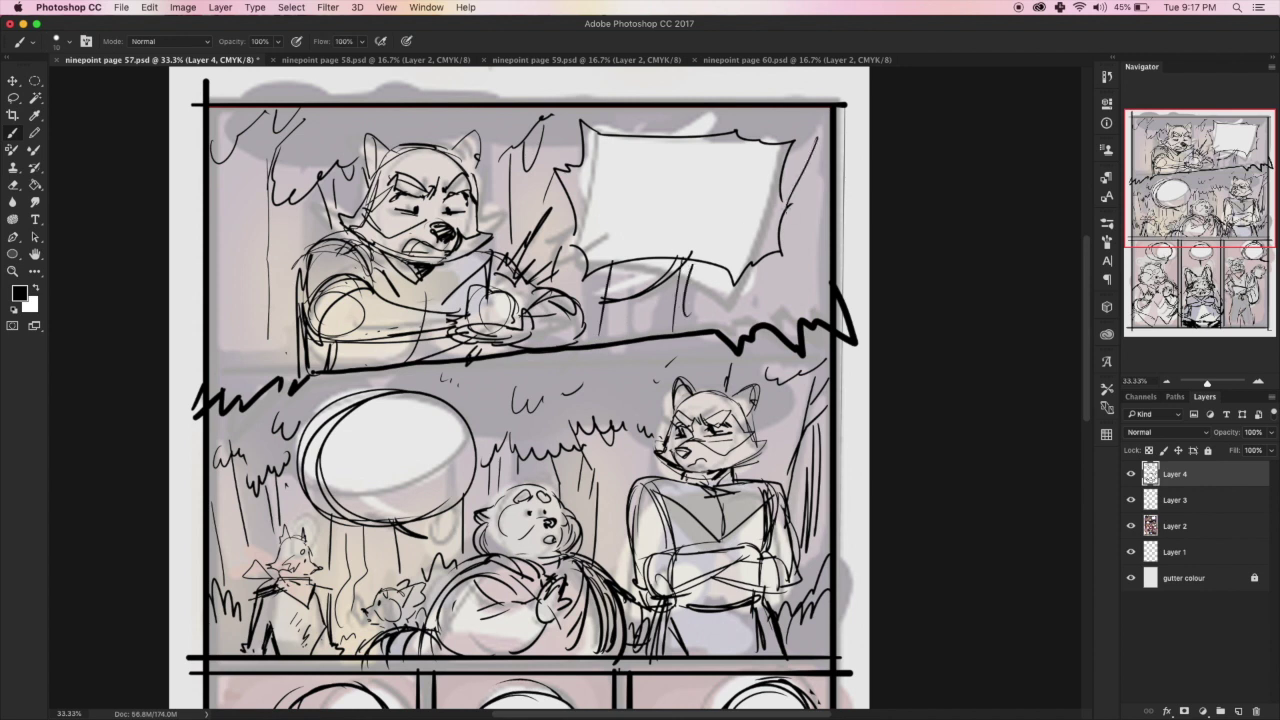
{"action": "left_click_drag", "start_coordinate": [740, 262], "coordinate": [766, 326]}
{"action": "left_click_drag", "start_coordinate": [804, 145], "coordinate": [836, 108]}
{"action": "mouse_move", "coordinate": [820, 160]}
{"action": "left_mouse_down"}
{"action": "mouse_move", "coordinate": [790, 286]}
{"action": "mouse_move", "coordinate": [822, 306]}
{"action": "left_mouse_up"}
{"action": "left_click_drag", "start_coordinate": [210, 358], "coordinate": [248, 294]}
{"action": "left_click_drag", "start_coordinate": [230, 330], "coordinate": [290, 372]}
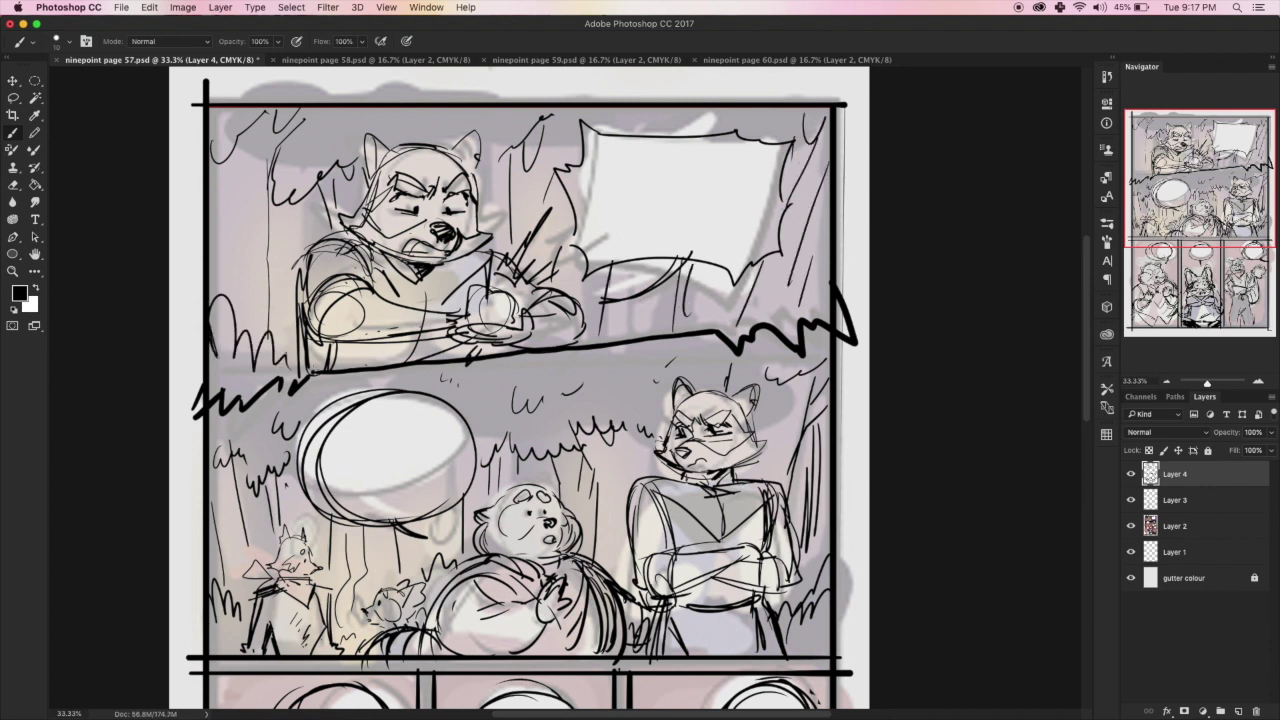
{"action": "left_click_drag", "start_coordinate": [690, 300], "coordinate": [752, 326]}
{"action": "left_click_drag", "start_coordinate": [730, 296], "coordinate": [812, 326]}
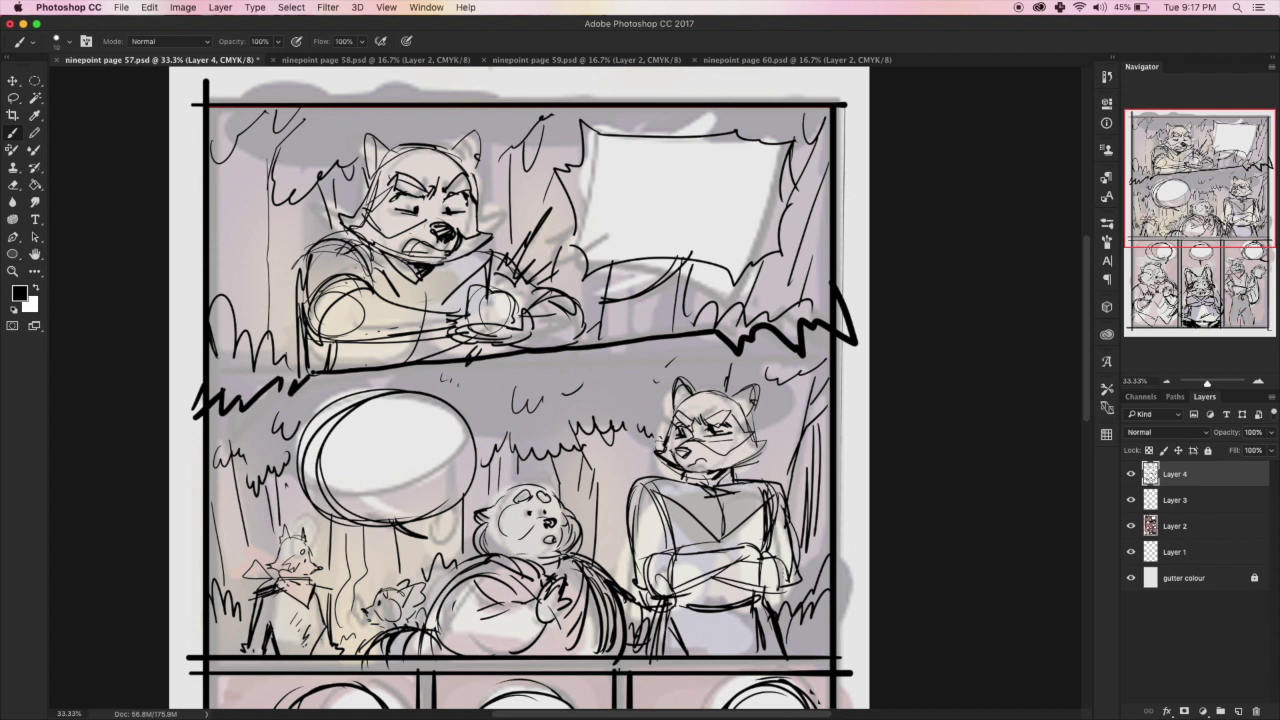
{"action": "scroll", "coordinate": [520, 380], "scroll_direction": "down", "scroll_amount": 8}
{"action": "scroll", "coordinate": [520, 380], "scroll_direction": "up", "scroll_amount": 8}
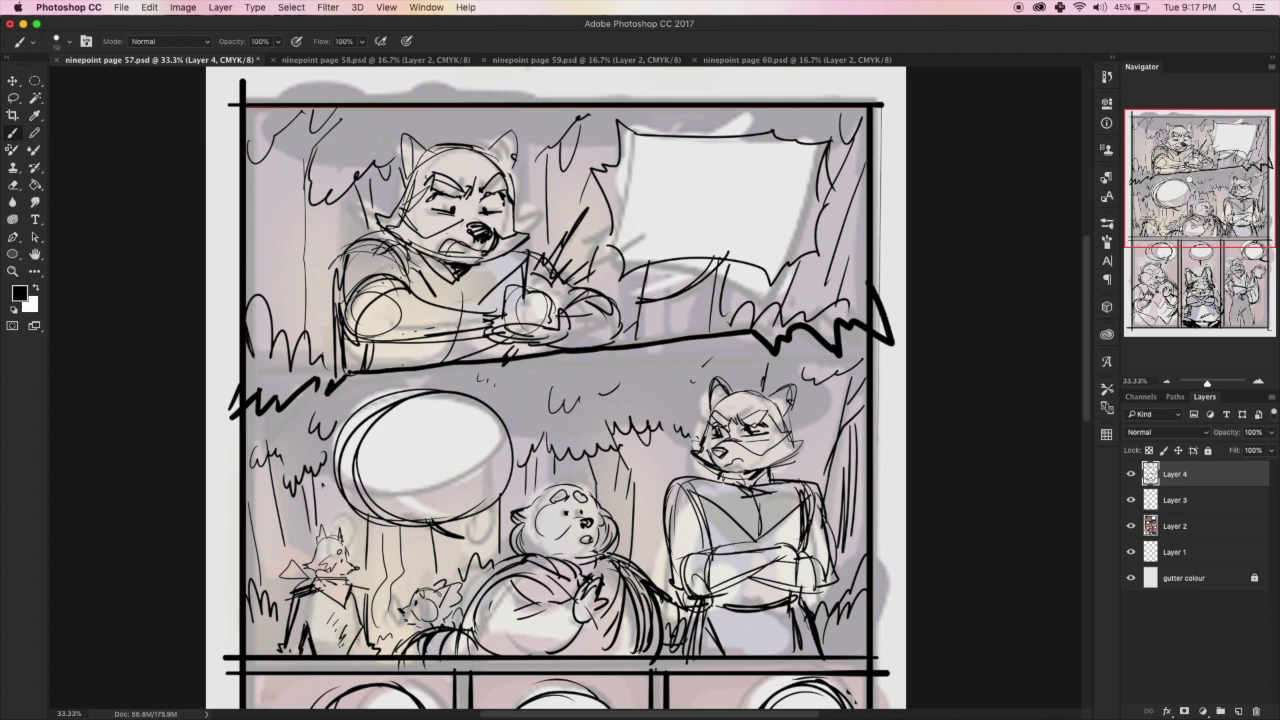
{"action": "scroll", "coordinate": [560, 380], "scroll_direction": "down", "scroll_amount": 2}
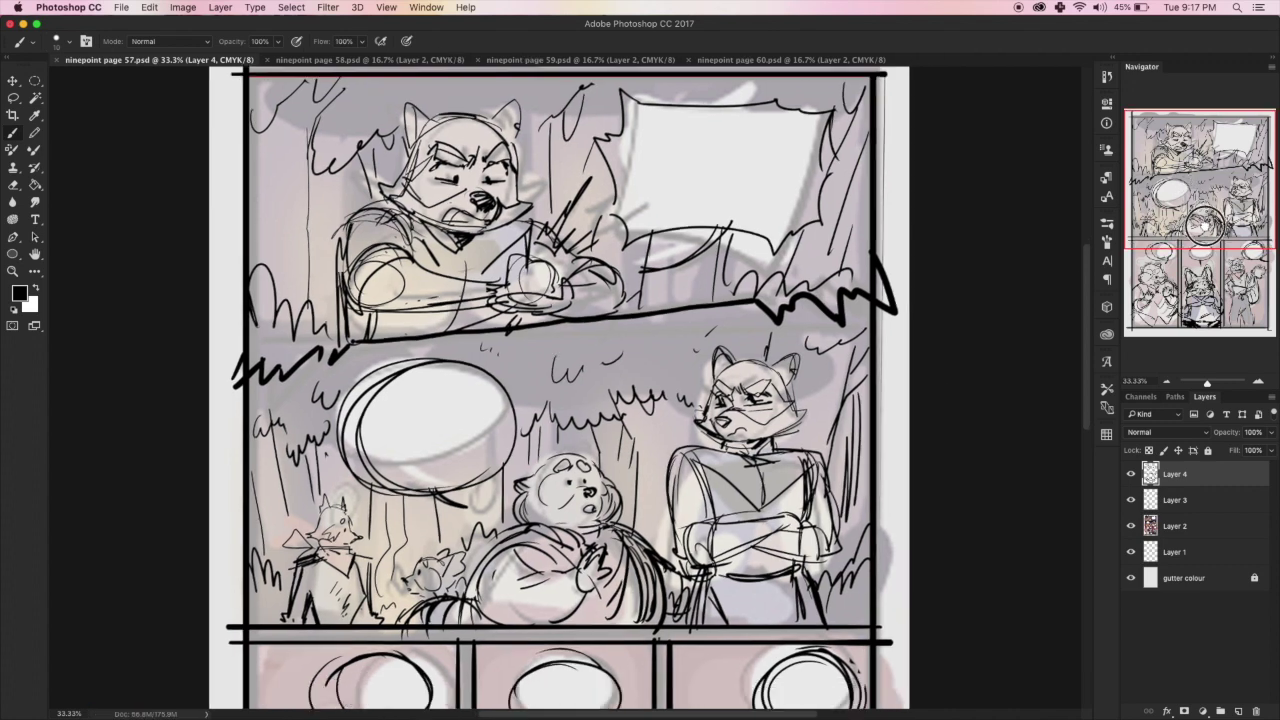
{"action": "scroll", "coordinate": [540, 380], "scroll_direction": "down", "scroll_amount": 8}
{"action": "scroll", "coordinate": [540, 380], "scroll_direction": "up", "scroll_amount": 10}
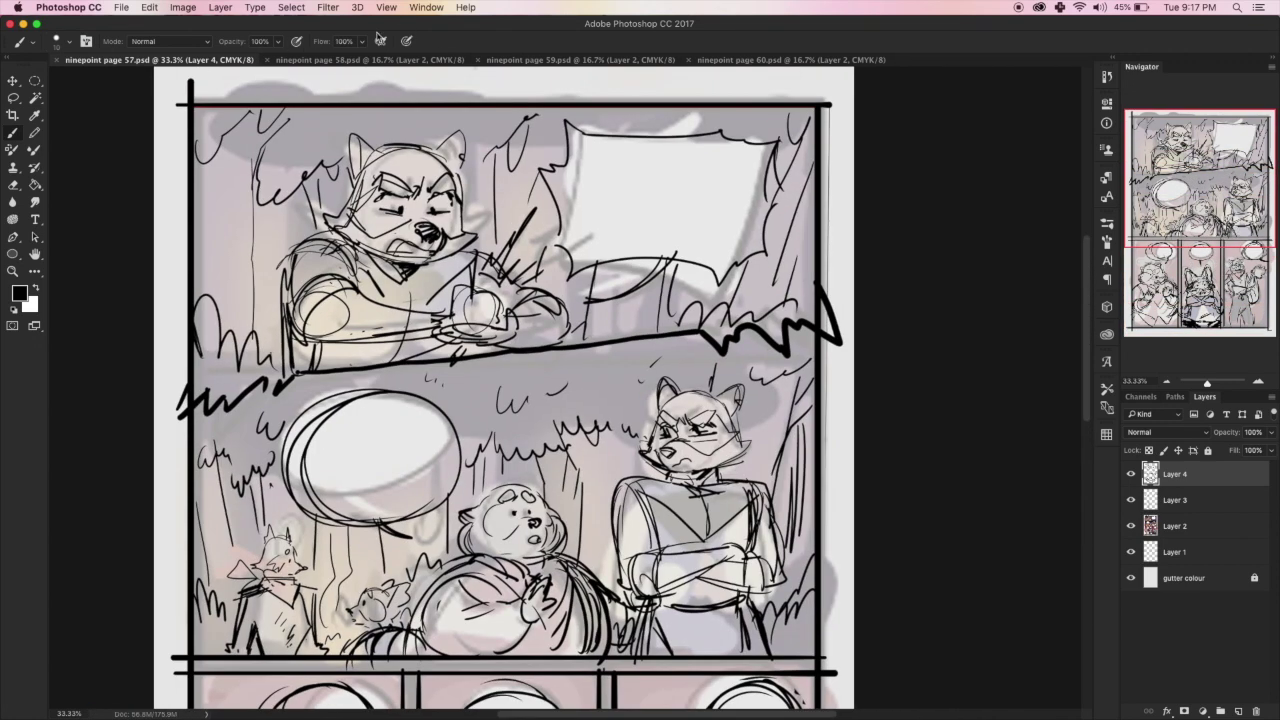
- Switch to the page 58 document, set Layer 2's opacity to 20%, and begin Free Transform
{"action": "left_click", "coordinate": [370, 60]}
{"action": "left_click", "coordinate": [1252, 432]}
{"action": "type", "text": "20"}
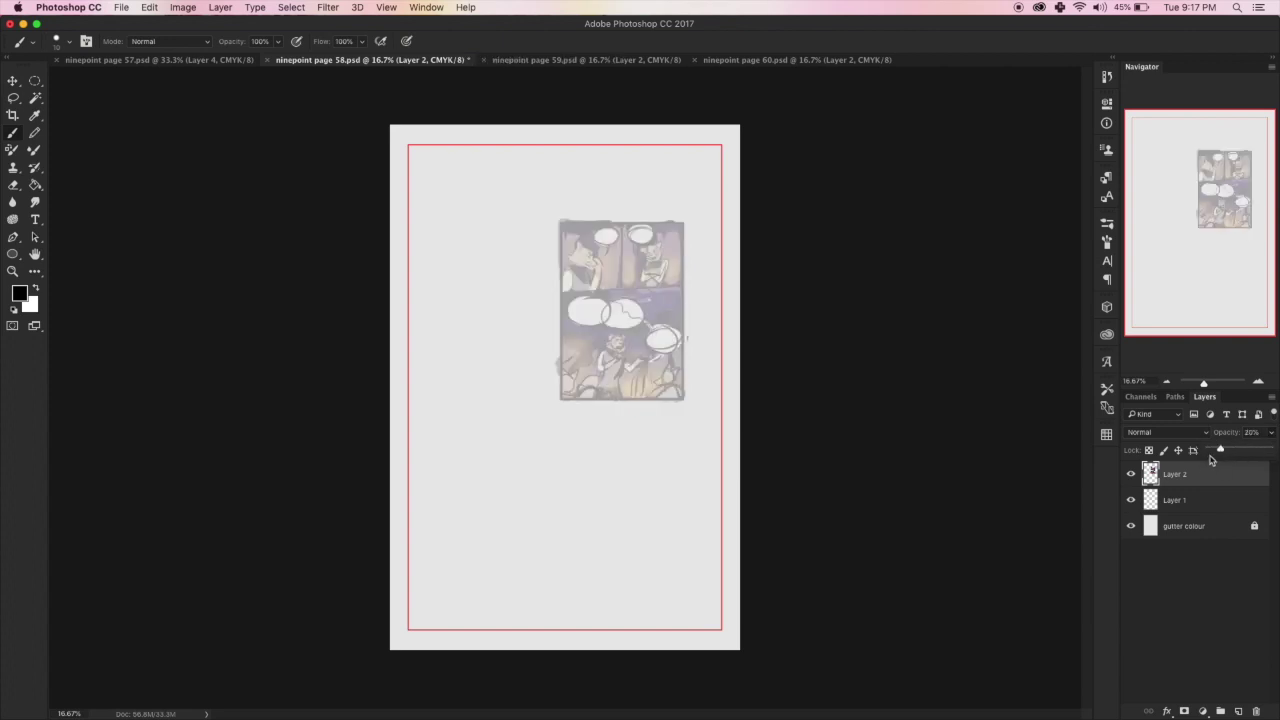
{"action": "key", "text": "super+t"}
- Undo an accidental skew, then move the rough top-left and scale it to fill page 58
{"action": "left_click_drag", "start_coordinate": [556, 220], "coordinate": [408, 136]}
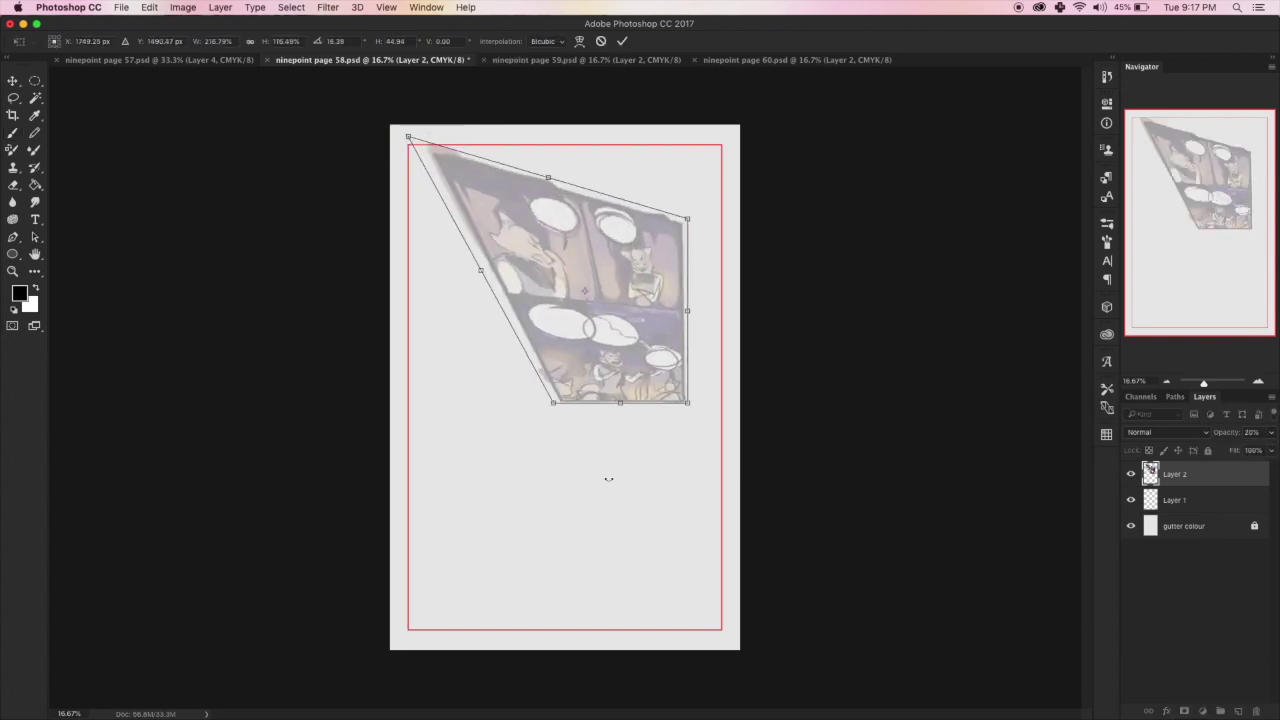
{"action": "key", "text": "super+z"}
{"action": "key", "text": "super+t"}
{"action": "left_click_drag", "start_coordinate": [660, 292], "coordinate": [500, 213]}
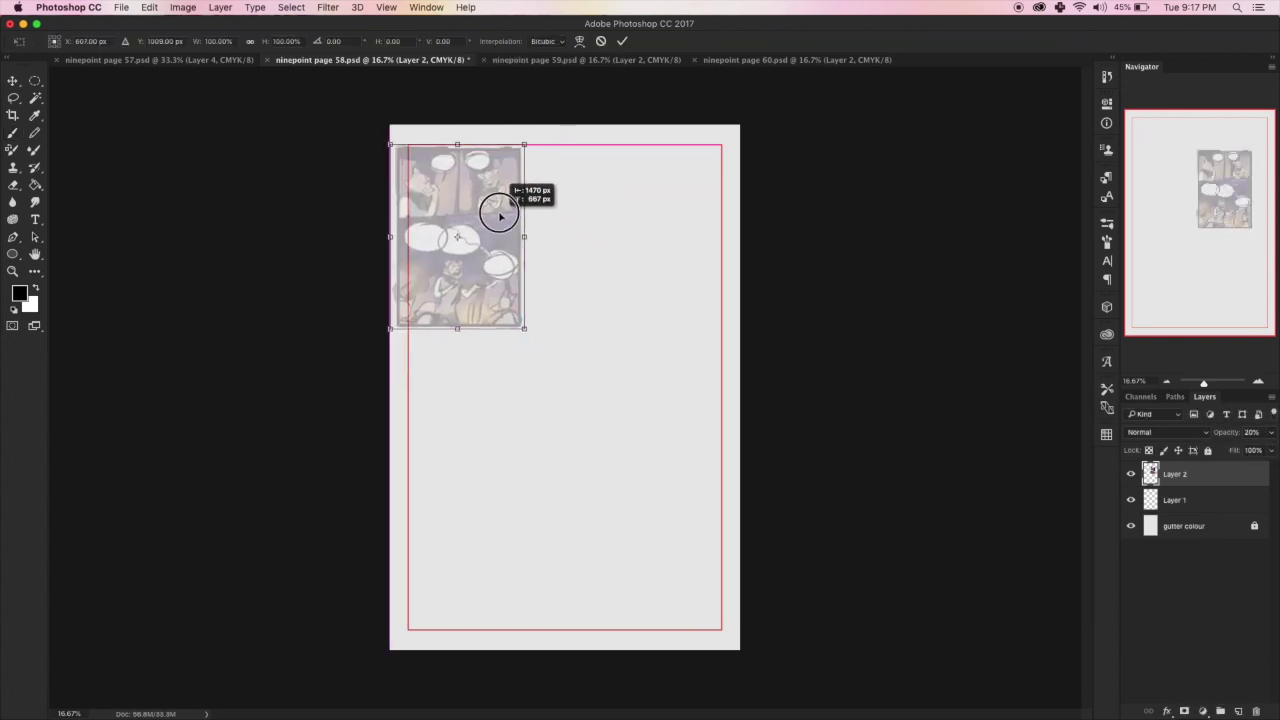
{"action": "left_click_drag", "start_coordinate": [525, 328], "coordinate": [738, 643]}
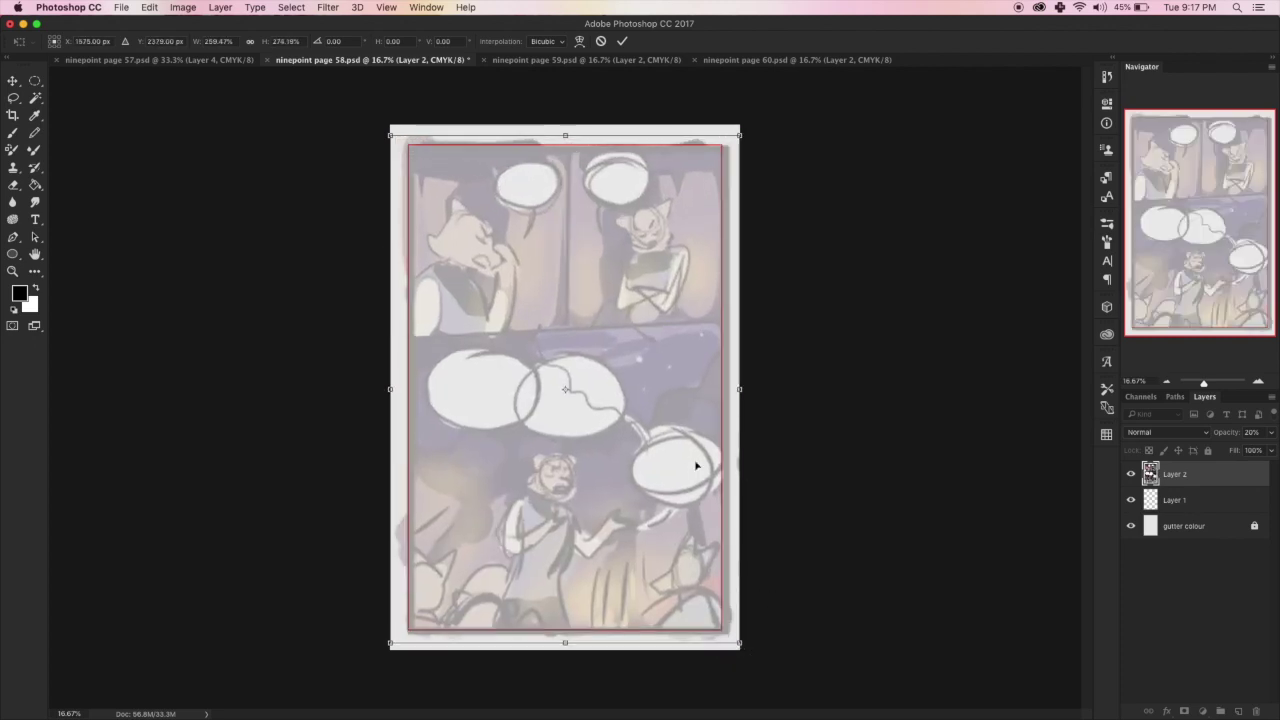
{"action": "key", "text": "Return"}
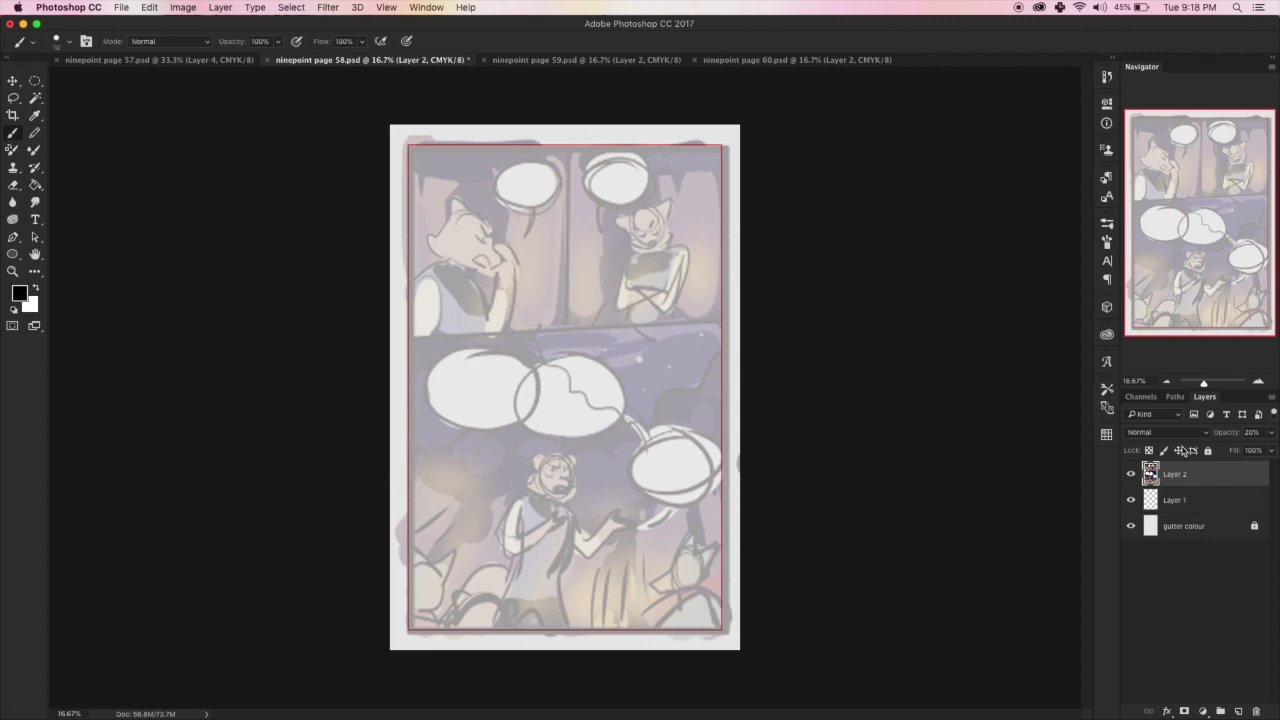
- On a new layer, draw the black outer border around page 58, undoing a stray stroke
{"action": "left_click", "coordinate": [1238, 711]}
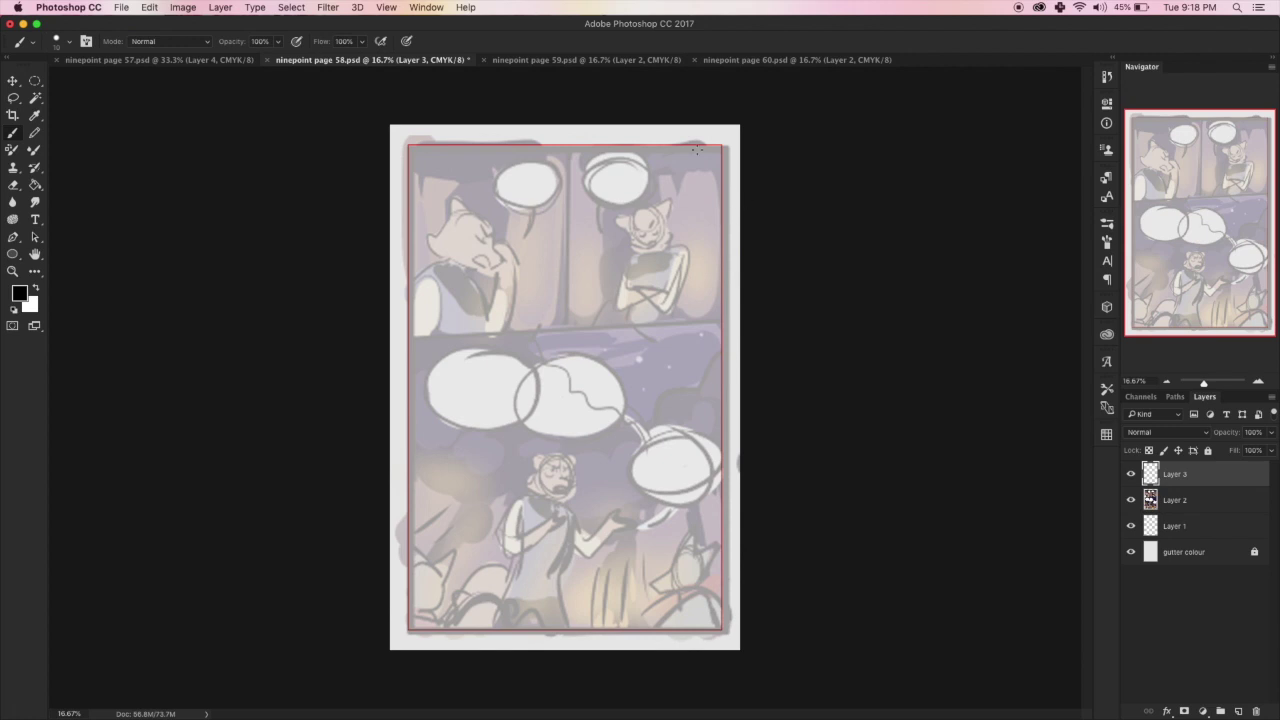
{"action": "left_click_drag", "start_coordinate": [722, 148], "coordinate": [722, 625]}
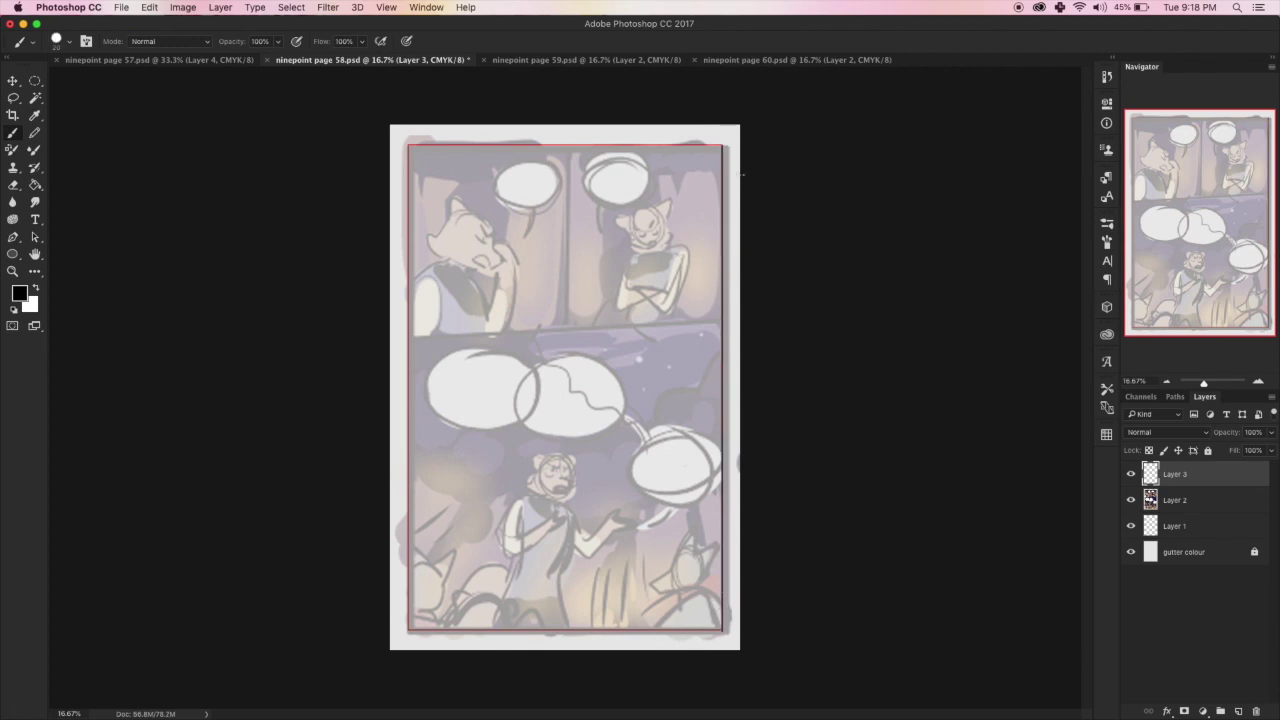
{"action": "mouse_move", "coordinate": [722, 148]}
{"action": "left_mouse_down"}
{"action": "mouse_move", "coordinate": [722, 630]}
{"action": "mouse_move", "coordinate": [405, 630]}
{"action": "mouse_move", "coordinate": [410, 295]}
{"action": "left_mouse_up"}
{"action": "key", "text": "super+z"}
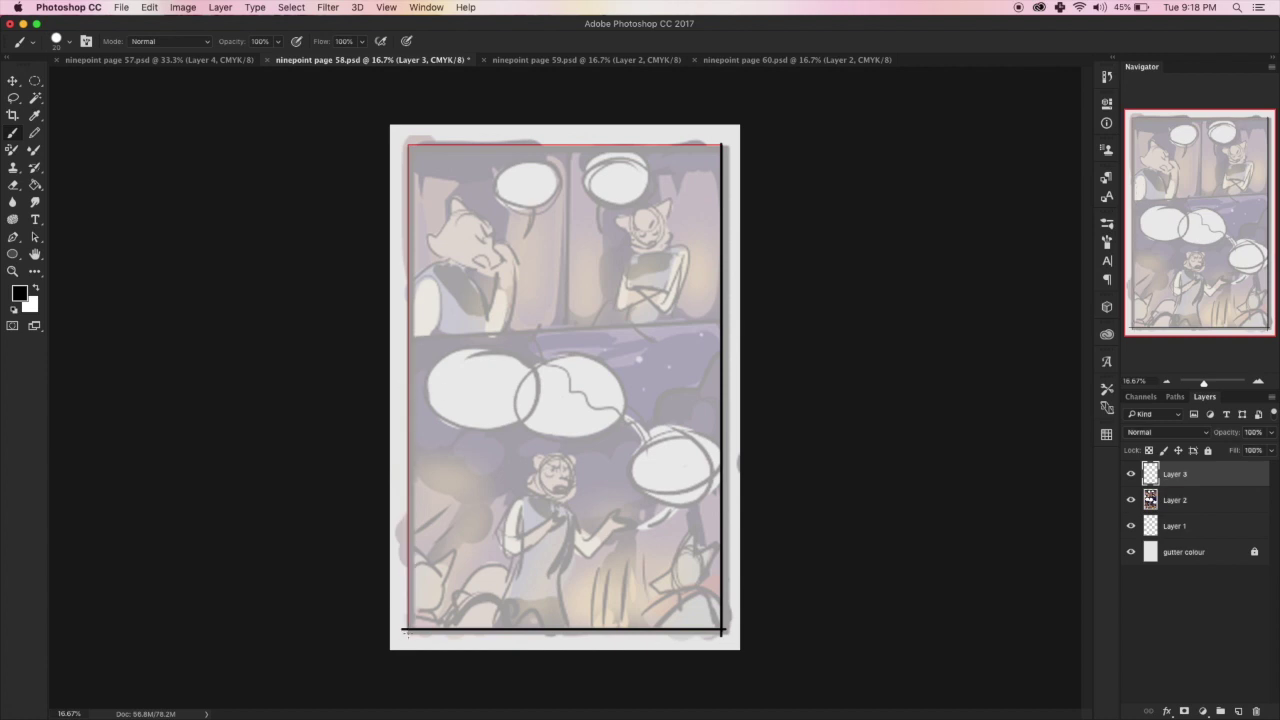
{"action": "mouse_move", "coordinate": [408, 632]}
{"action": "left_mouse_down"}
{"action": "mouse_move", "coordinate": [408, 145]}
{"action": "mouse_move", "coordinate": [724, 147]}
{"action": "left_mouse_up"}
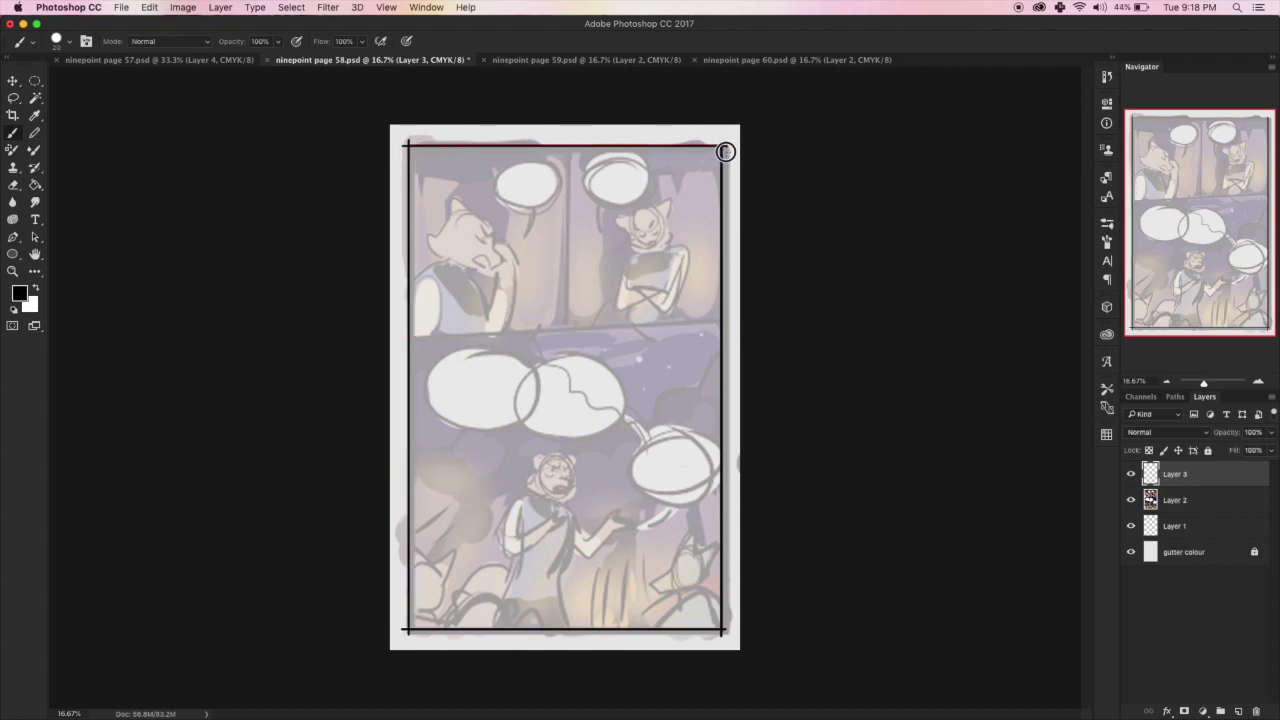
- Rule the gutter below the top panels, split them with a double vertical line, and save
{"action": "mouse_move", "coordinate": [405, 331]}
{"action": "left_mouse_down"}
{"action": "mouse_move", "coordinate": [724, 331]}
{"action": "mouse_move", "coordinate": [403, 325]}
{"action": "left_mouse_up"}
{"action": "left_click_drag", "start_coordinate": [562, 147], "coordinate": [562, 328]}
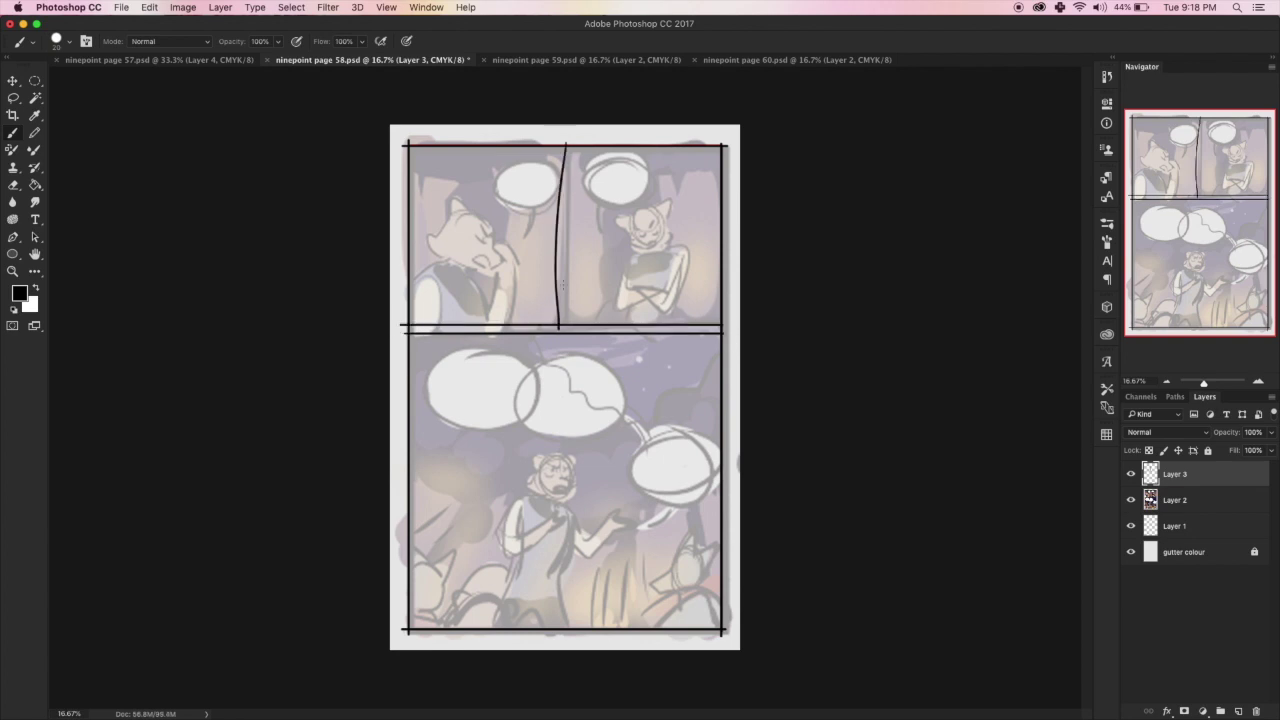
{"action": "key", "text": "super+z"}
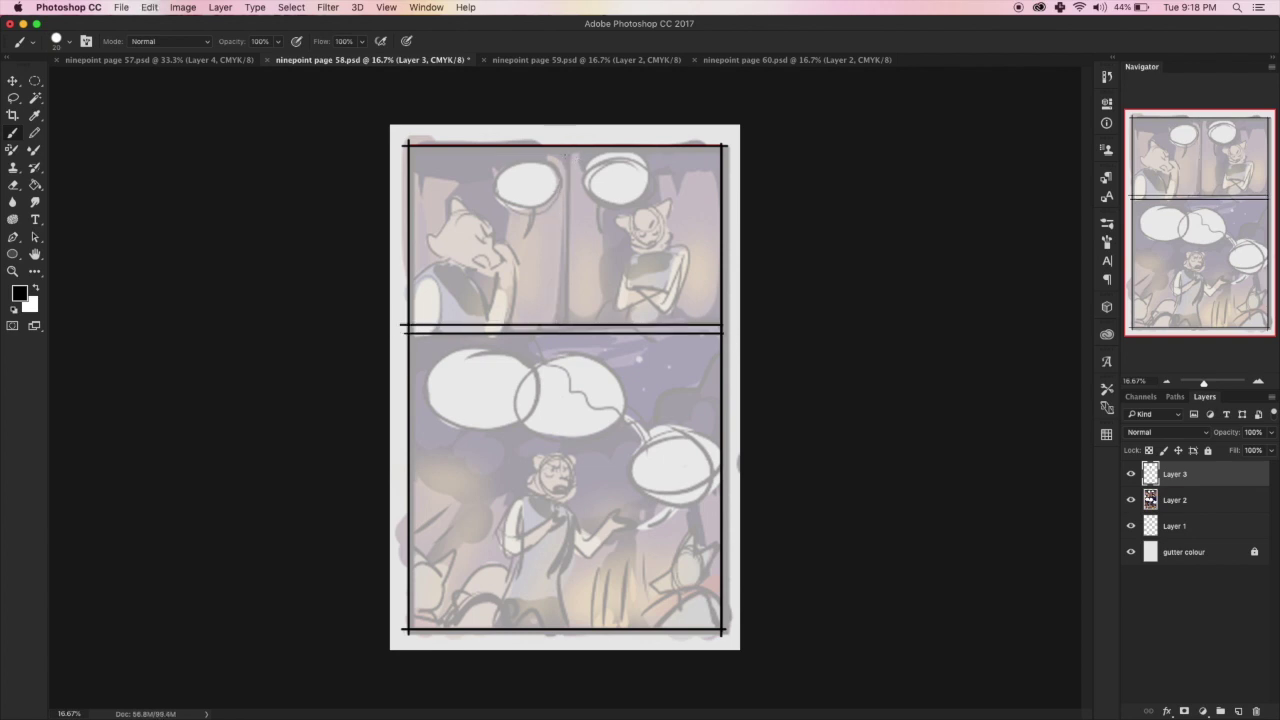
{"action": "left_click_drag", "start_coordinate": [565, 147], "coordinate": [565, 328]}
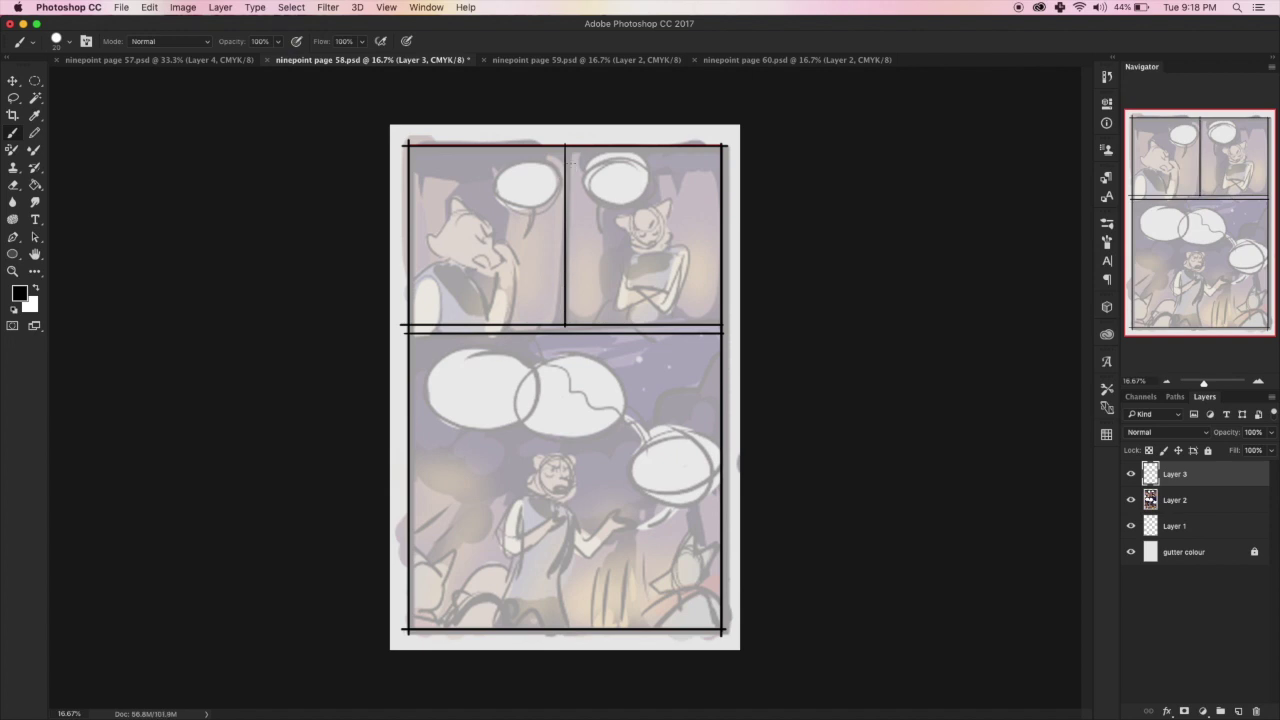
{"action": "left_click_drag", "start_coordinate": [574, 147], "coordinate": [574, 328]}
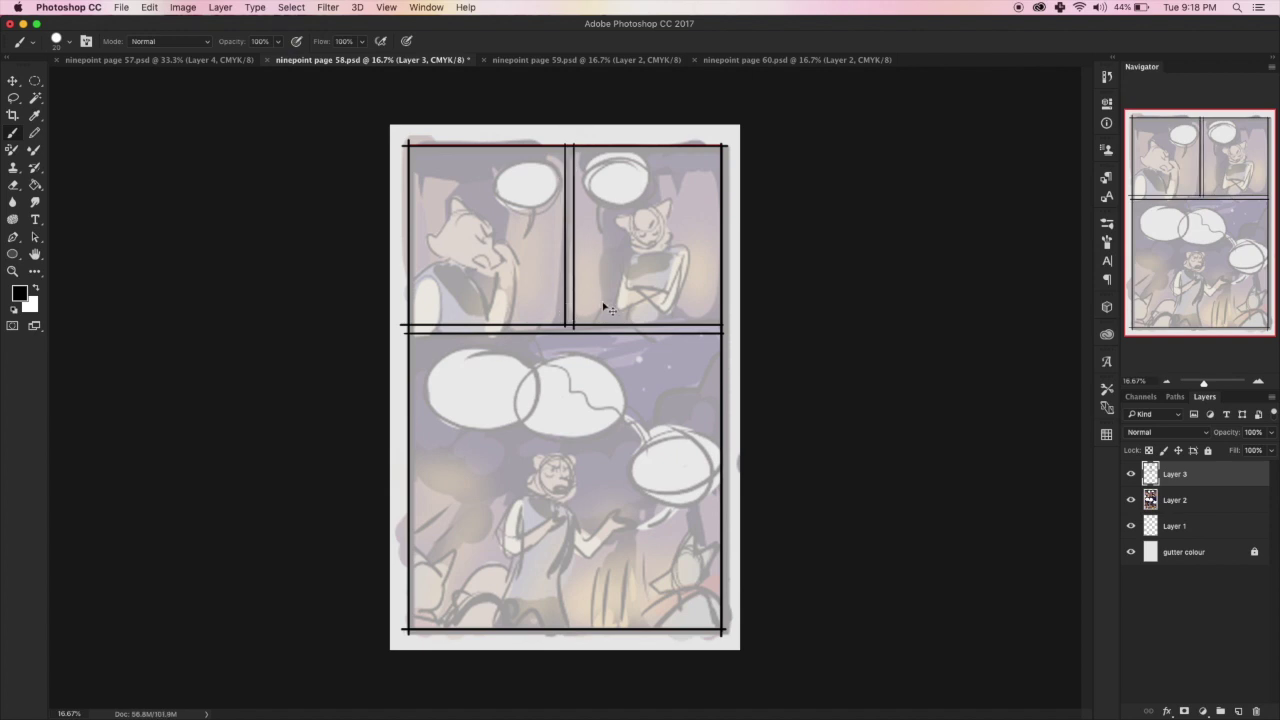
{"action": "key", "text": "super+s"}
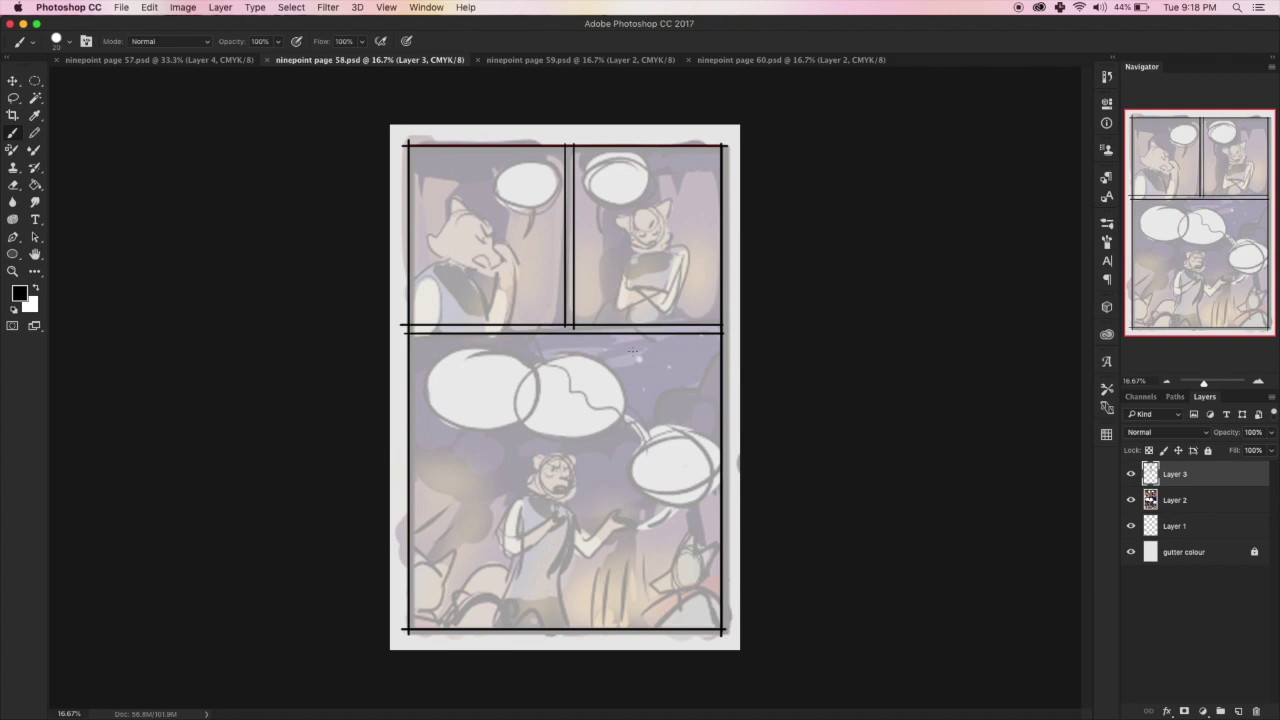
- Zoom to 25% and outline the top-left speech bubble and tail with bold strokes
{"action": "left_click", "coordinate": [1258, 381]}
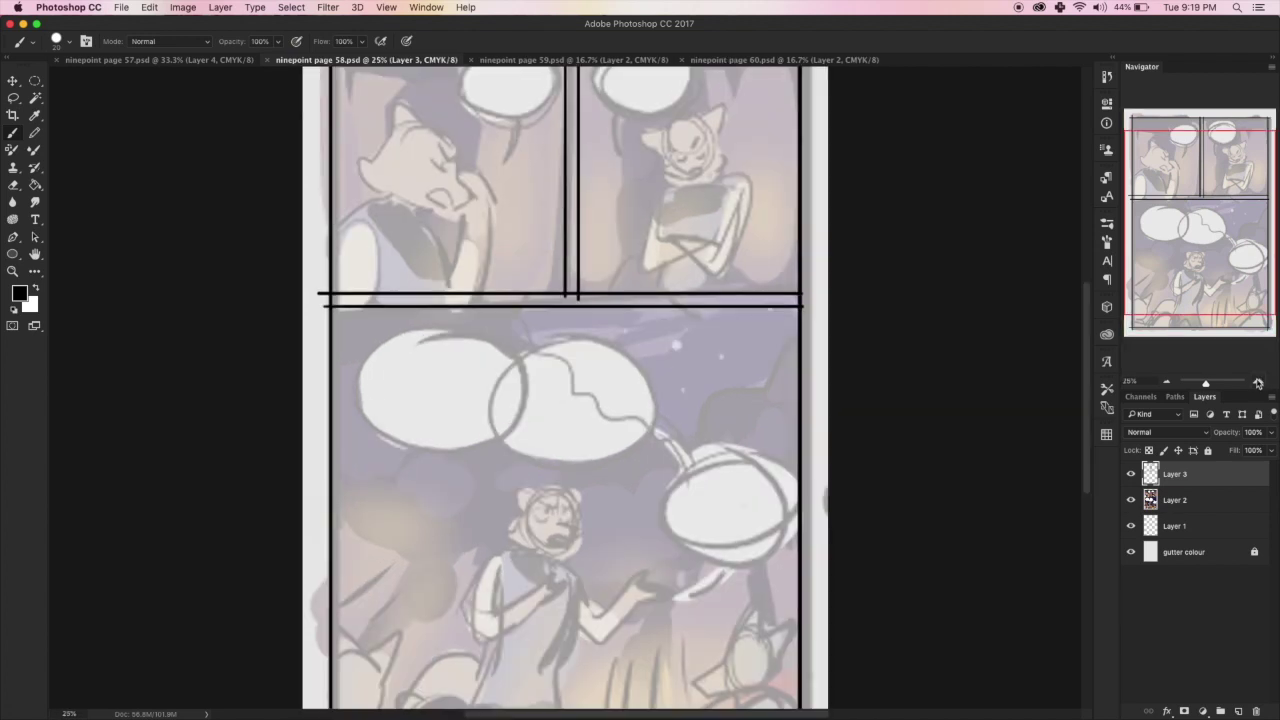
{"action": "left_click", "coordinate": [1222, 248]}
{"action": "mouse_move", "coordinate": [470, 90]}
{"action": "left_mouse_down"}
{"action": "mouse_move", "coordinate": [504, 174]}
{"action": "mouse_move", "coordinate": [460, 110]}
{"action": "left_mouse_up"}
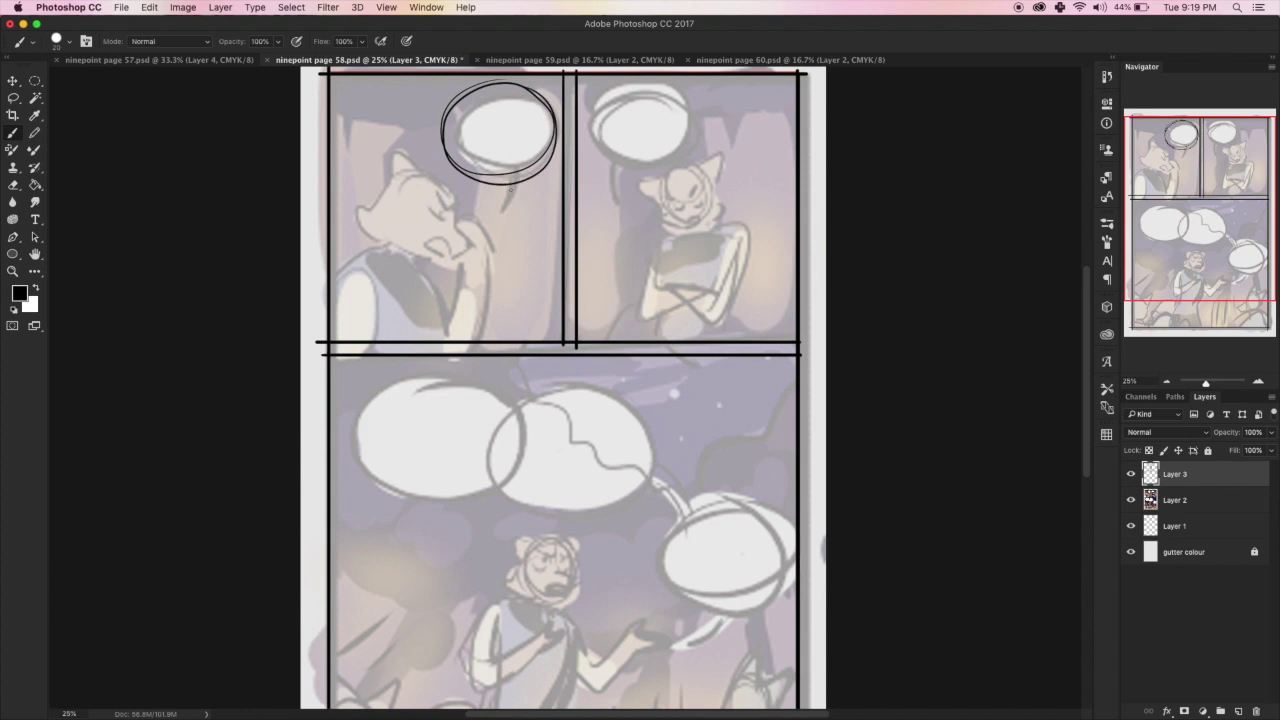
{"action": "left_click_drag", "start_coordinate": [530, 175], "coordinate": [500, 205]}
{"action": "left_click_drag", "start_coordinate": [521, 174], "coordinate": [500, 205]}
{"action": "mouse_move", "coordinate": [450, 150]}
{"action": "left_mouse_down"}
{"action": "mouse_move", "coordinate": [520, 80]}
{"action": "mouse_move", "coordinate": [521, 174]}
{"action": "left_mouse_up"}
- Sketch the cat's head, ears, chin, neck lines, shoulders and torso
{"action": "mouse_move", "coordinate": [422, 170]}
{"action": "left_mouse_down"}
{"action": "mouse_move", "coordinate": [460, 205]}
{"action": "mouse_move", "coordinate": [446, 222]}
{"action": "mouse_move", "coordinate": [478, 246]}
{"action": "mouse_move", "coordinate": [454, 256]}
{"action": "mouse_move", "coordinate": [436, 236]}
{"action": "mouse_move", "coordinate": [448, 248]}
{"action": "mouse_move", "coordinate": [422, 262]}
{"action": "left_mouse_up"}
{"action": "mouse_move", "coordinate": [392, 176]}
{"action": "left_mouse_down"}
{"action": "mouse_move", "coordinate": [412, 148]}
{"action": "mouse_move", "coordinate": [440, 150]}
{"action": "mouse_move", "coordinate": [356, 214]}
{"action": "mouse_move", "coordinate": [424, 256]}
{"action": "mouse_move", "coordinate": [418, 270]}
{"action": "left_mouse_up"}
{"action": "mouse_move", "coordinate": [420, 258]}
{"action": "left_mouse_down"}
{"action": "mouse_move", "coordinate": [424, 276]}
{"action": "mouse_move", "coordinate": [332, 286]}
{"action": "left_mouse_up"}
{"action": "mouse_move", "coordinate": [332, 270]}
{"action": "left_mouse_down"}
{"action": "mouse_move", "coordinate": [364, 292]}
{"action": "mouse_move", "coordinate": [390, 340]}
{"action": "left_mouse_up"}
{"action": "left_click_drag", "start_coordinate": [376, 282], "coordinate": [418, 326]}
{"action": "left_click_drag", "start_coordinate": [430, 280], "coordinate": [436, 328]}
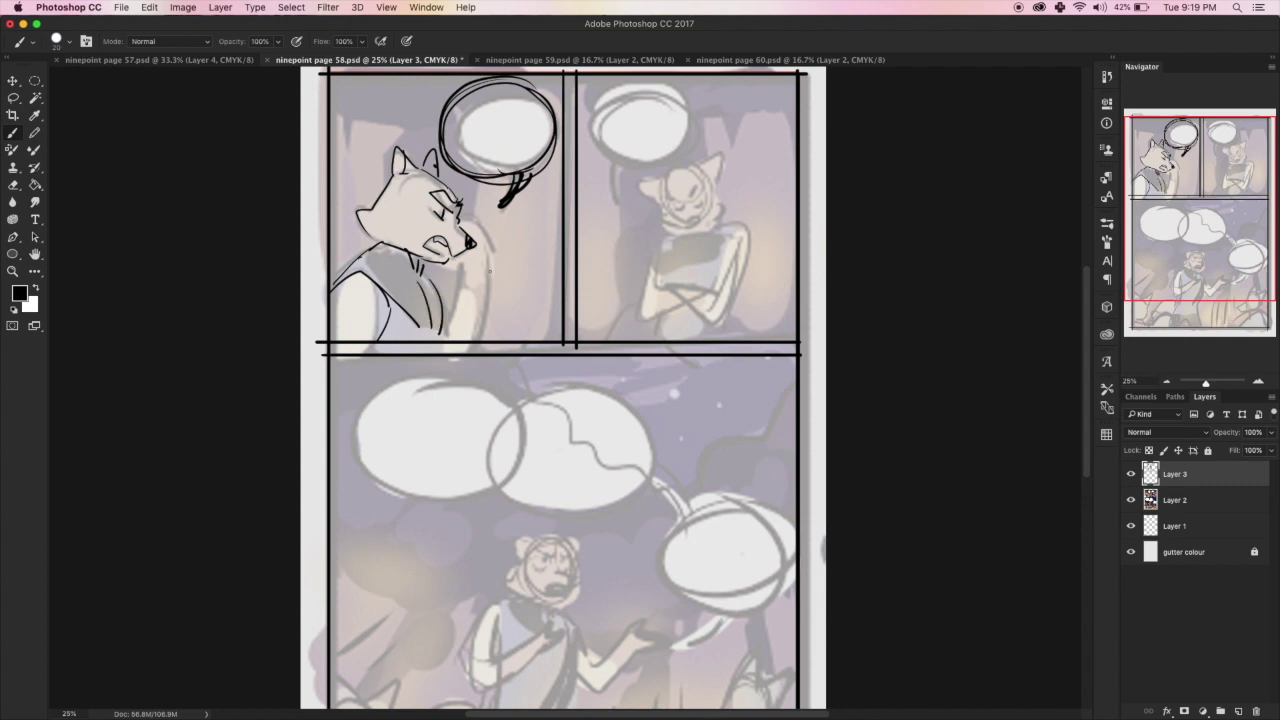
- Draw the hand raised to the cat's face, with forearm, sleeve cuff and shoulder sleeve lines
{"action": "left_click_drag", "start_coordinate": [452, 212], "coordinate": [482, 218]}
{"action": "left_click_drag", "start_coordinate": [482, 214], "coordinate": [488, 240]}
{"action": "mouse_move", "coordinate": [460, 216]}
{"action": "left_mouse_down"}
{"action": "mouse_move", "coordinate": [484, 226]}
{"action": "mouse_move", "coordinate": [496, 280]}
{"action": "mouse_move", "coordinate": [468, 266]}
{"action": "mouse_move", "coordinate": [500, 278]}
{"action": "mouse_move", "coordinate": [476, 340]}
{"action": "left_mouse_up"}
{"action": "key", "text": "e"}
{"action": "key", "text": "b"}
{"action": "left_click_drag", "start_coordinate": [468, 264], "coordinate": [456, 298]}
{"action": "mouse_move", "coordinate": [462, 288]}
{"action": "left_mouse_down"}
{"action": "mouse_move", "coordinate": [446, 326]}
{"action": "mouse_move", "coordinate": [486, 298]}
{"action": "left_mouse_up"}
{"action": "left_click_drag", "start_coordinate": [456, 260], "coordinate": [490, 288]}
{"action": "left_click_drag", "start_coordinate": [478, 210], "coordinate": [484, 240]}
{"action": "left_click_drag", "start_coordinate": [482, 290], "coordinate": [486, 338]}
{"action": "left_click_drag", "start_coordinate": [428, 274], "coordinate": [450, 338]}
{"action": "left_click_drag", "start_coordinate": [326, 296], "coordinate": [374, 328]}
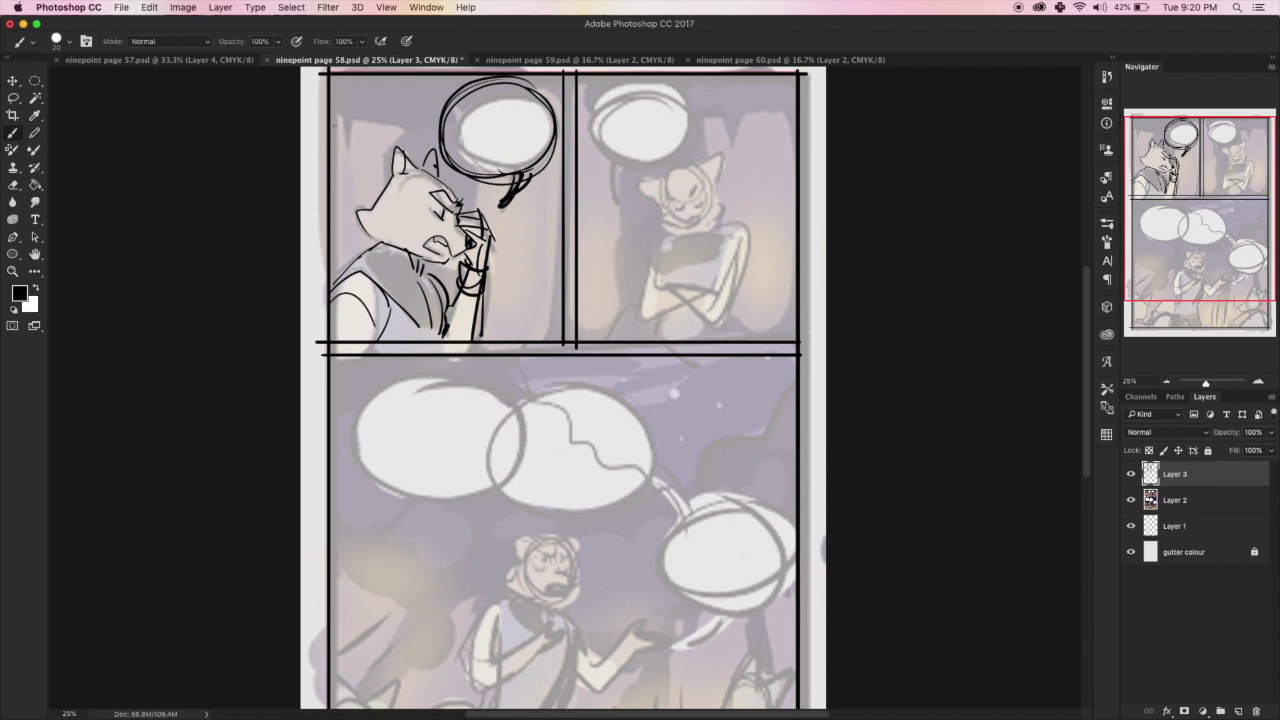
- Add zigzag hair, short body lines, and vertical background lines right of the cat
{"action": "mouse_move", "coordinate": [332, 148]}
{"action": "left_mouse_down"}
{"action": "mouse_move", "coordinate": [382, 120]}
{"action": "mouse_move", "coordinate": [432, 116]}
{"action": "mouse_move", "coordinate": [366, 190]}
{"action": "left_mouse_up"}
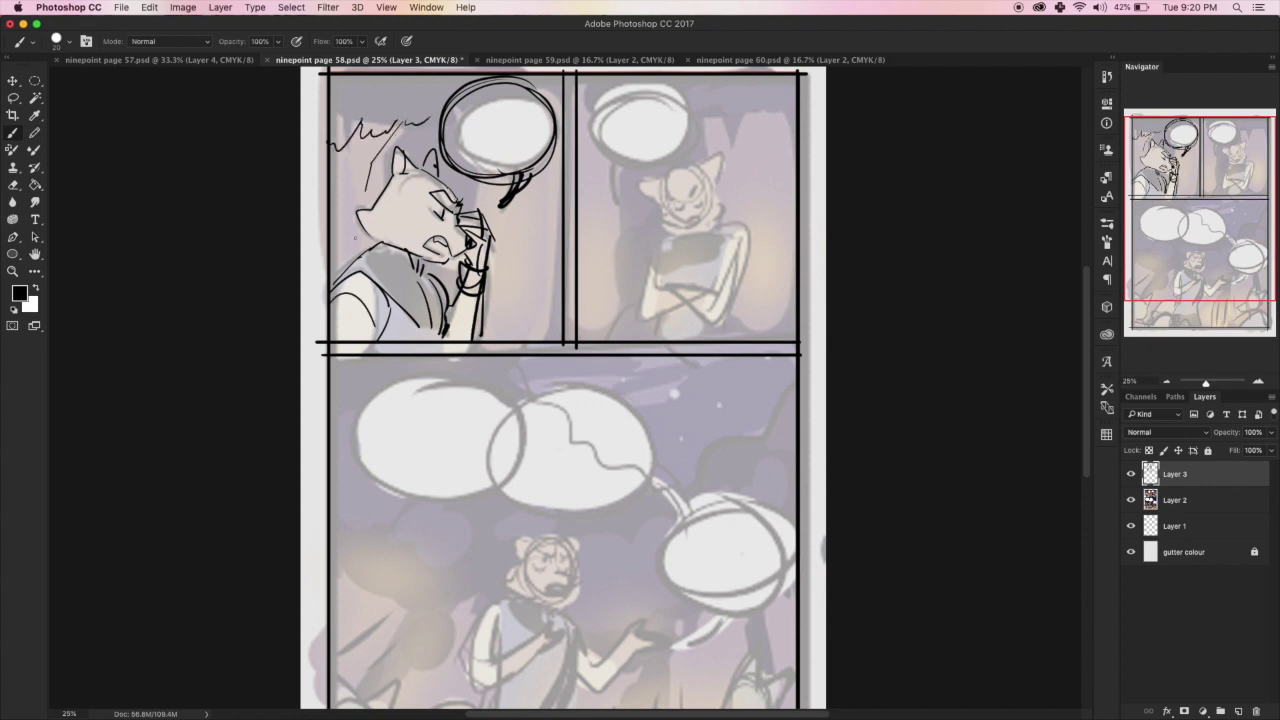
{"action": "left_click_drag", "start_coordinate": [350, 258], "coordinate": [358, 226]}
{"action": "left_click_drag", "start_coordinate": [356, 180], "coordinate": [366, 146]}
{"action": "left_click_drag", "start_coordinate": [482, 180], "coordinate": [482, 206]}
{"action": "left_click_drag", "start_coordinate": [534, 180], "coordinate": [542, 230]}
{"action": "mouse_move", "coordinate": [548, 160]}
{"action": "left_mouse_down"}
{"action": "mouse_move", "coordinate": [562, 184]}
{"action": "mouse_move", "coordinate": [550, 336]}
{"action": "left_mouse_up"}
{"action": "left_click_drag", "start_coordinate": [556, 274], "coordinate": [560, 314]}
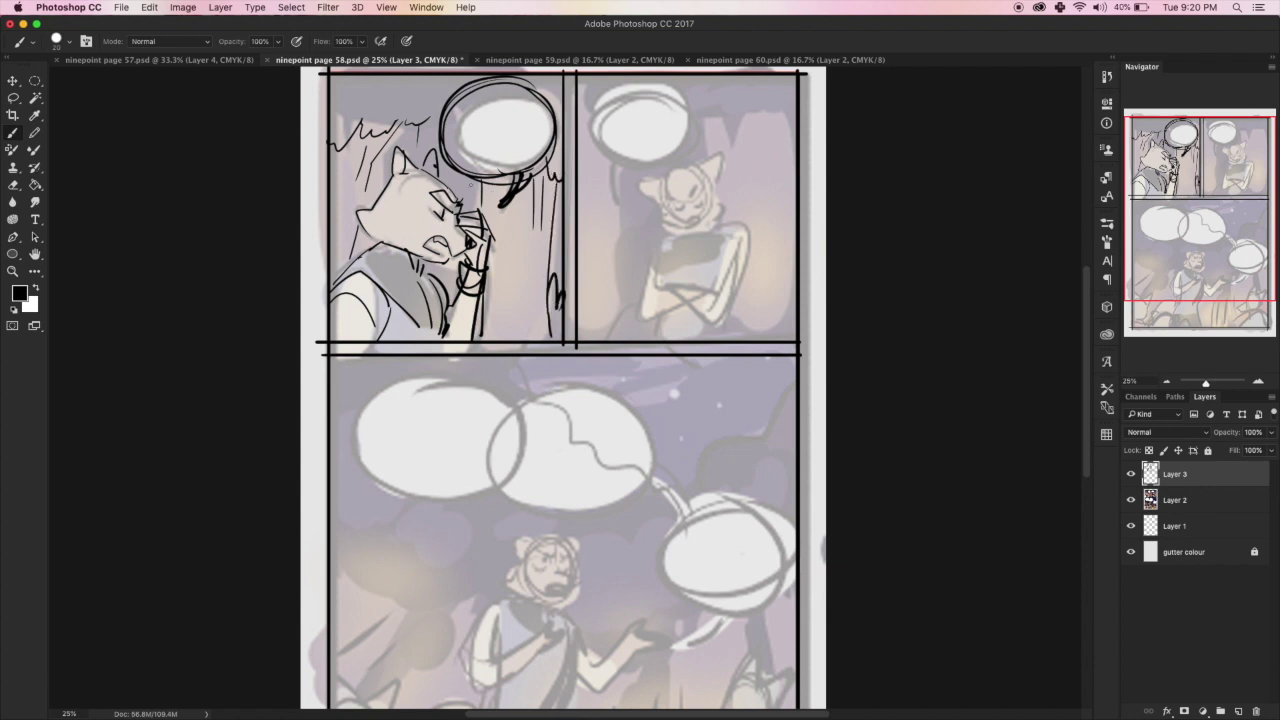
- Refine the cat's face markings and chin lines, then sketch the right character's crossed arms and shoulders
{"action": "mouse_move", "coordinate": [430, 192]}
{"action": "left_mouse_down"}
{"action": "mouse_move", "coordinate": [390, 206]}
{"action": "mouse_move", "coordinate": [404, 232]}
{"action": "left_mouse_up"}
{"action": "mouse_move", "coordinate": [420, 236]}
{"action": "left_mouse_down"}
{"action": "mouse_move", "coordinate": [454, 226]}
{"action": "mouse_move", "coordinate": [492, 238]}
{"action": "mouse_move", "coordinate": [486, 340]}
{"action": "left_mouse_up"}
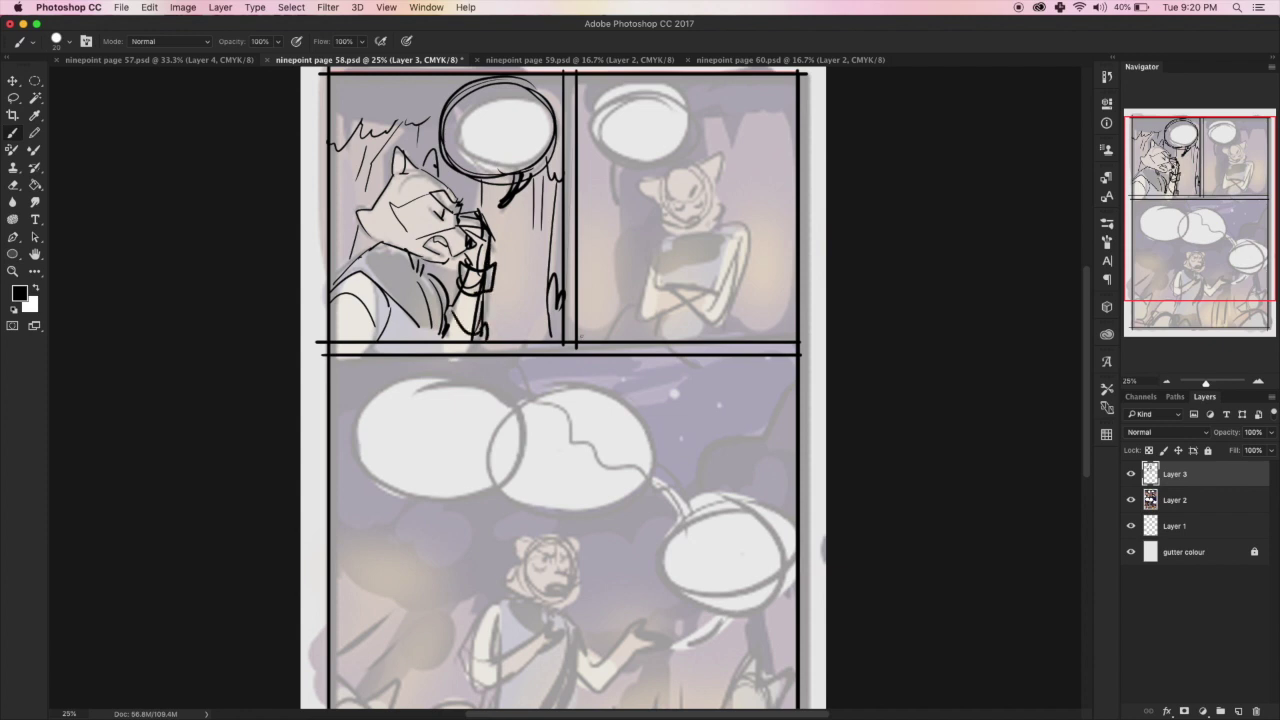
{"action": "left_click_drag", "start_coordinate": [380, 252], "coordinate": [418, 280]}
{"action": "left_click_drag", "start_coordinate": [672, 232], "coordinate": [648, 240]}
{"action": "left_click_drag", "start_coordinate": [650, 232], "coordinate": [652, 290]}
{"action": "mouse_move", "coordinate": [712, 226]}
{"action": "left_mouse_down"}
{"action": "mouse_move", "coordinate": [758, 240]}
{"action": "mouse_move", "coordinate": [744, 304]}
{"action": "left_mouse_up"}
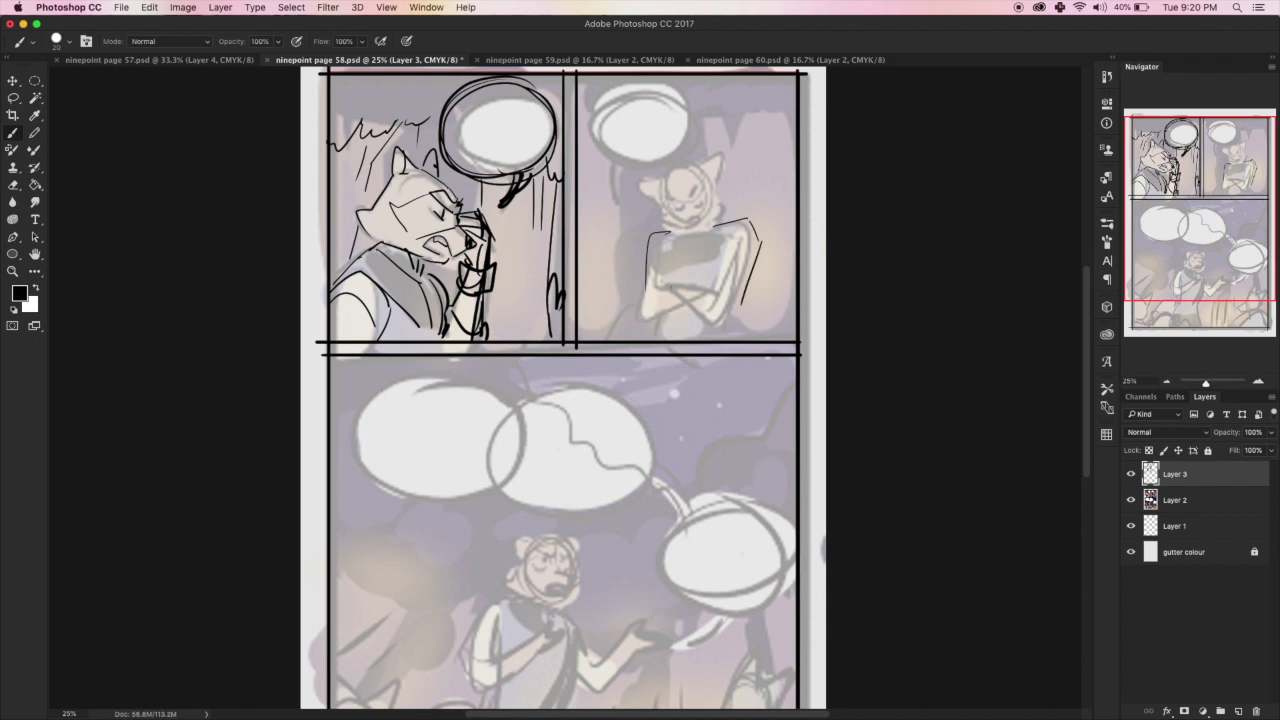
- Sketch the right character's crossed arms, forearm line and chest on Layer 3
{"action": "left_click_drag", "start_coordinate": [646, 250], "coordinate": [638, 306]}
{"action": "mouse_move", "coordinate": [646, 310]}
{"action": "left_mouse_down"}
{"action": "mouse_move", "coordinate": [716, 278]}
{"action": "mouse_move", "coordinate": [738, 320]}
{"action": "mouse_move", "coordinate": [730, 302]}
{"action": "left_mouse_up"}
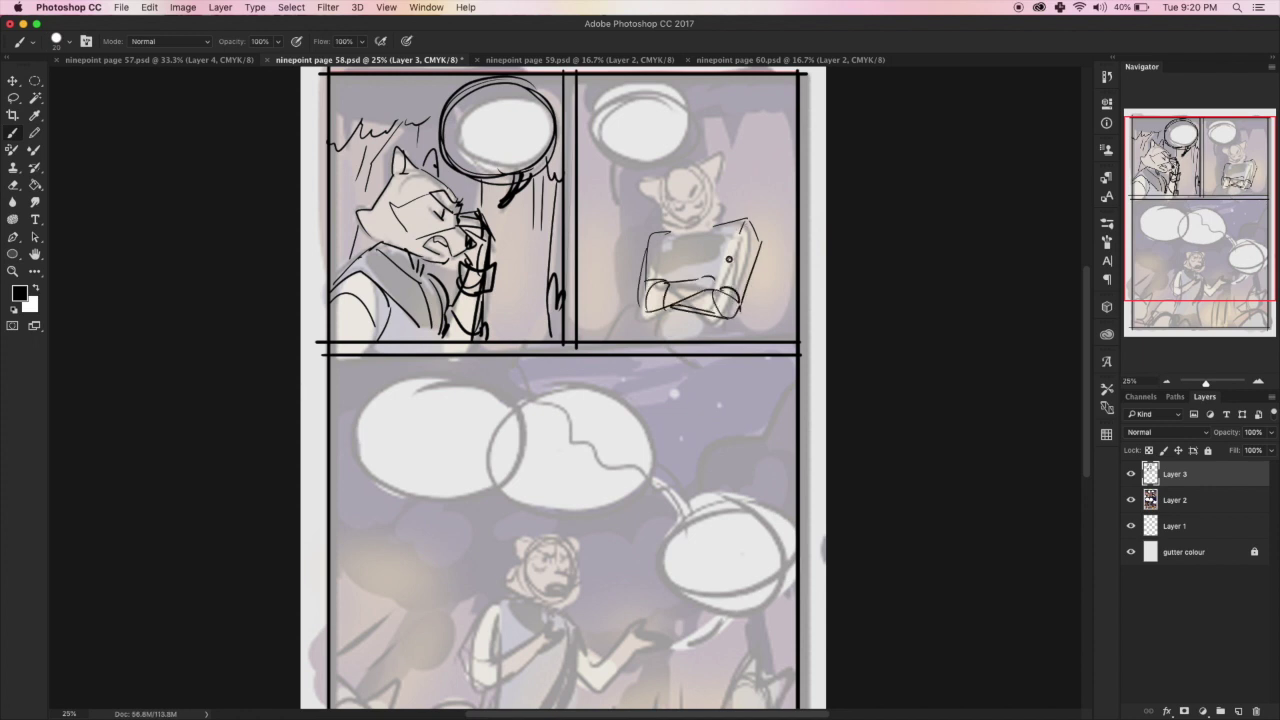
{"action": "left_click_drag", "start_coordinate": [740, 222], "coordinate": [714, 292]}
{"action": "mouse_move", "coordinate": [660, 232]}
{"action": "left_mouse_down"}
{"action": "mouse_move", "coordinate": [664, 280]}
{"action": "mouse_move", "coordinate": [734, 274]}
{"action": "left_mouse_up"}
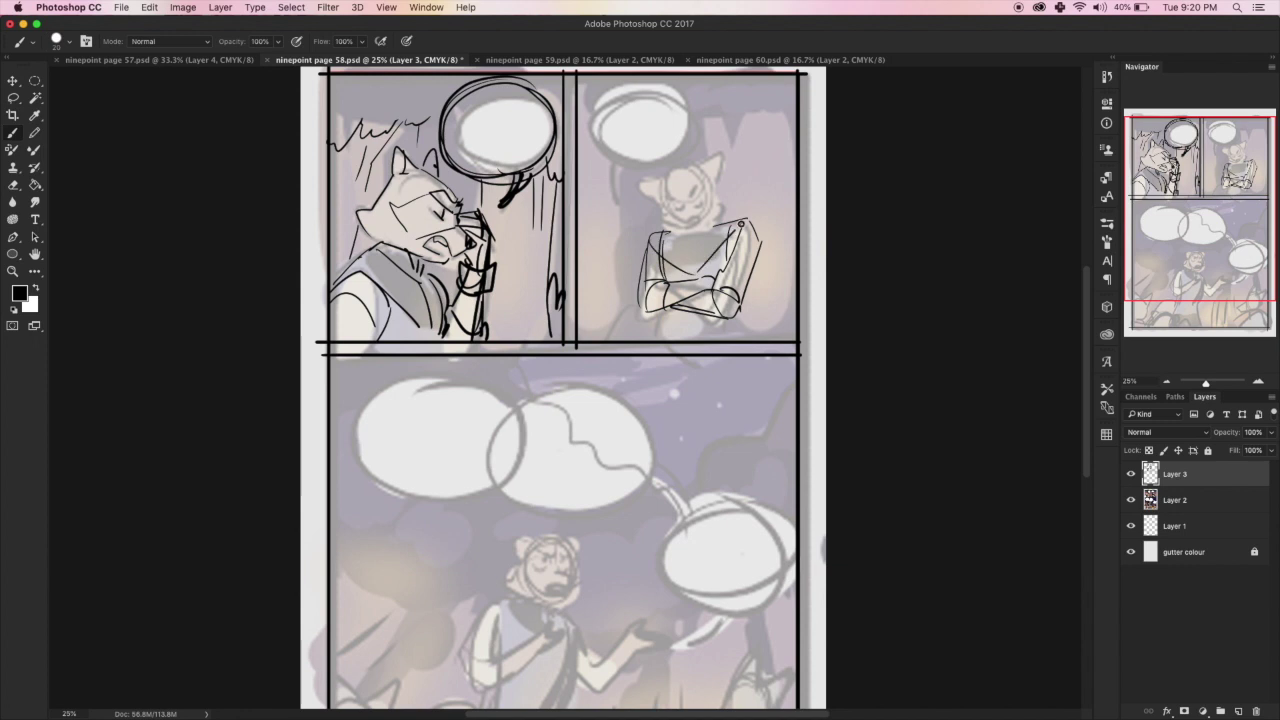
{"action": "mouse_move", "coordinate": [744, 220]}
{"action": "left_mouse_down"}
{"action": "mouse_move", "coordinate": [708, 270]}
{"action": "mouse_move", "coordinate": [696, 234]}
{"action": "mouse_move", "coordinate": [668, 236]}
{"action": "mouse_move", "coordinate": [710, 236]}
{"action": "left_mouse_up"}
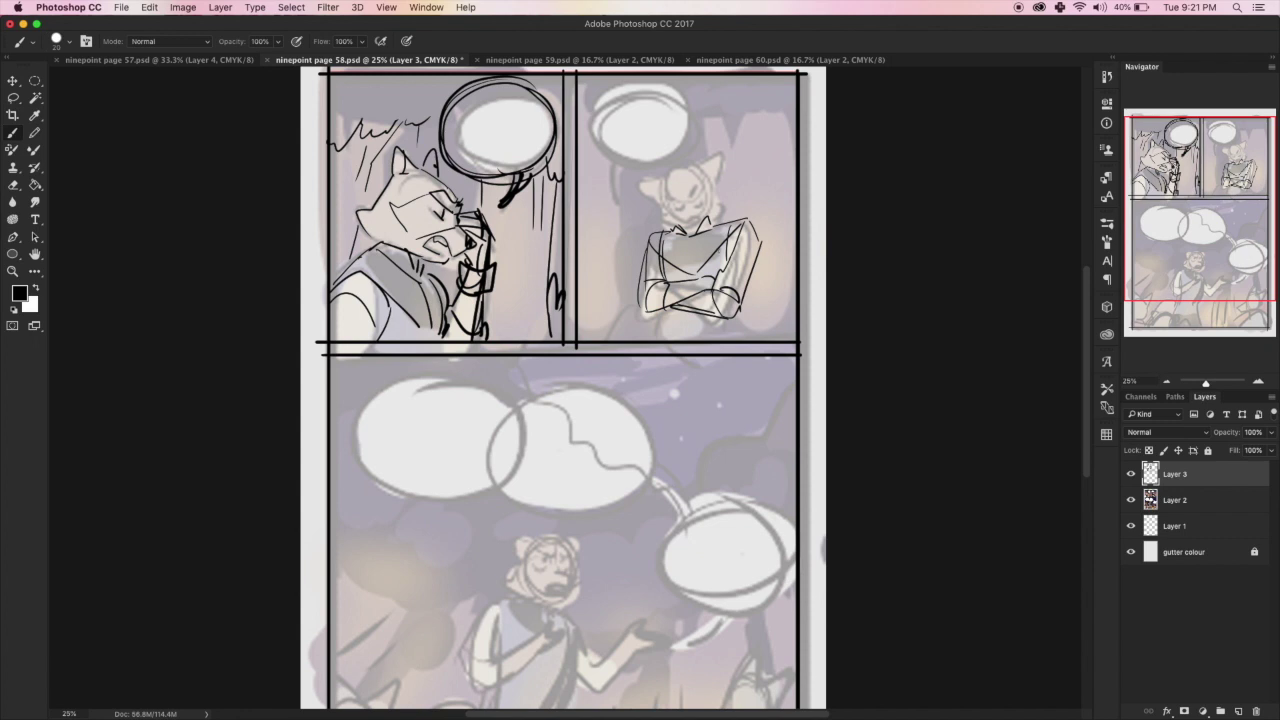
- Draw the character's head outline, jaw, eyes, mouth and ears
{"action": "mouse_move", "coordinate": [664, 183]}
{"action": "left_mouse_down"}
{"action": "mouse_move", "coordinate": [696, 170]}
{"action": "mouse_move", "coordinate": [666, 212]}
{"action": "mouse_move", "coordinate": [684, 222]}
{"action": "left_mouse_up"}
{"action": "mouse_move", "coordinate": [704, 174]}
{"action": "left_mouse_down"}
{"action": "mouse_move", "coordinate": [724, 214]}
{"action": "mouse_move", "coordinate": [690, 232]}
{"action": "mouse_move", "coordinate": [706, 234]}
{"action": "left_mouse_up"}
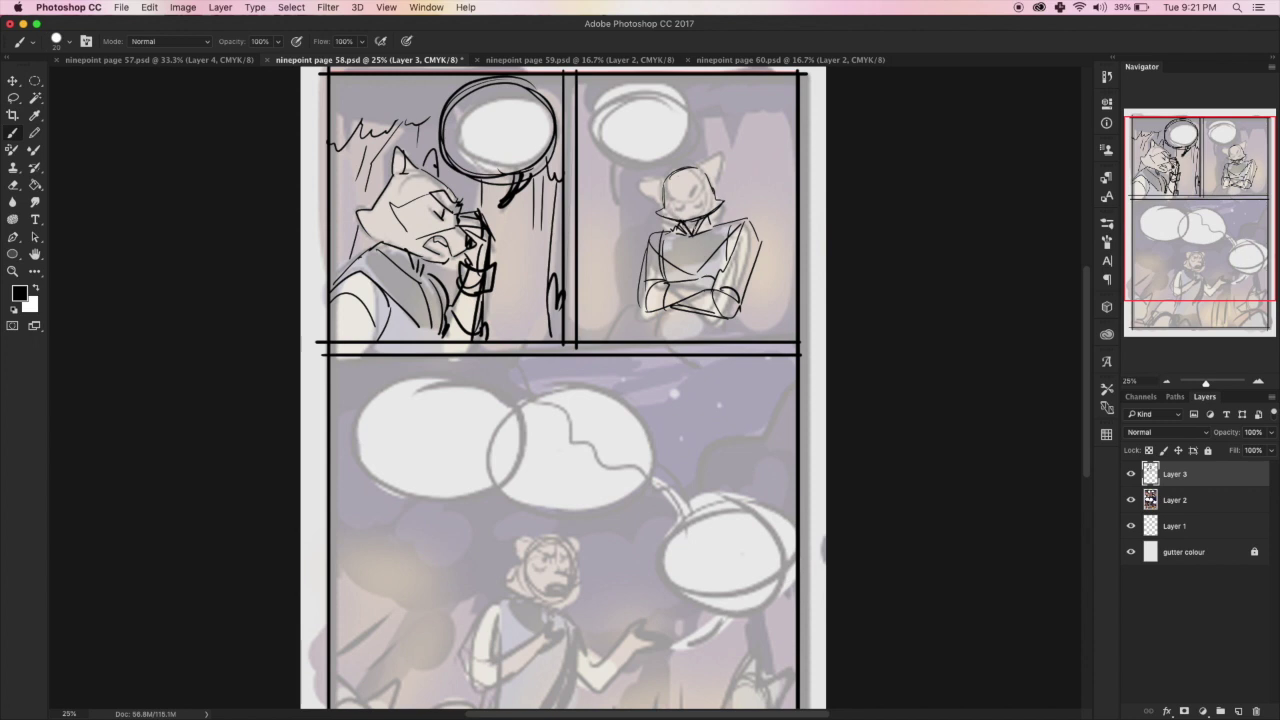
{"action": "mouse_move", "coordinate": [702, 210]}
{"action": "left_mouse_down"}
{"action": "mouse_move", "coordinate": [711, 218]}
{"action": "mouse_move", "coordinate": [690, 218]}
{"action": "mouse_move", "coordinate": [682, 198]}
{"action": "mouse_move", "coordinate": [704, 186]}
{"action": "mouse_move", "coordinate": [702, 222]}
{"action": "left_mouse_up"}
{"action": "left_click_drag", "start_coordinate": [700, 174], "coordinate": [720, 164]}
{"action": "mouse_move", "coordinate": [720, 164]}
{"action": "left_mouse_down"}
{"action": "mouse_move", "coordinate": [716, 186]}
{"action": "mouse_move", "coordinate": [654, 168]}
{"action": "mouse_move", "coordinate": [660, 190]}
{"action": "left_mouse_up"}
- Add chest and waist lines, then darken the crossed arms and right-side linework
{"action": "mouse_move", "coordinate": [692, 236]}
{"action": "left_mouse_down"}
{"action": "mouse_move", "coordinate": [694, 280]}
{"action": "mouse_move", "coordinate": [670, 340]}
{"action": "left_mouse_up"}
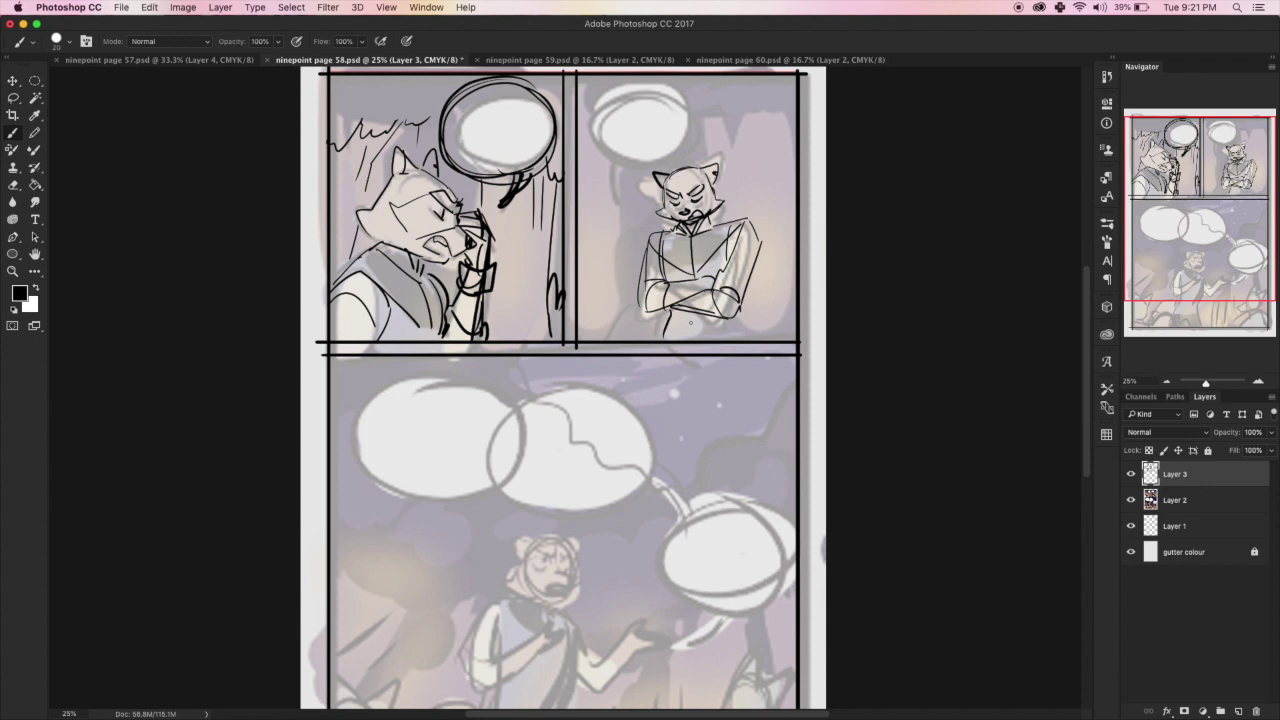
{"action": "mouse_move", "coordinate": [734, 314]}
{"action": "left_mouse_down"}
{"action": "mouse_move", "coordinate": [738, 340]}
{"action": "mouse_move", "coordinate": [726, 330]}
{"action": "mouse_move", "coordinate": [614, 344]}
{"action": "mouse_move", "coordinate": [664, 334]}
{"action": "left_mouse_up"}
{"action": "mouse_move", "coordinate": [692, 280]}
{"action": "left_mouse_down"}
{"action": "mouse_move", "coordinate": [706, 306]}
{"action": "mouse_move", "coordinate": [670, 312]}
{"action": "left_mouse_up"}
{"action": "left_click_drag", "start_coordinate": [740, 218], "coordinate": [754, 306]}
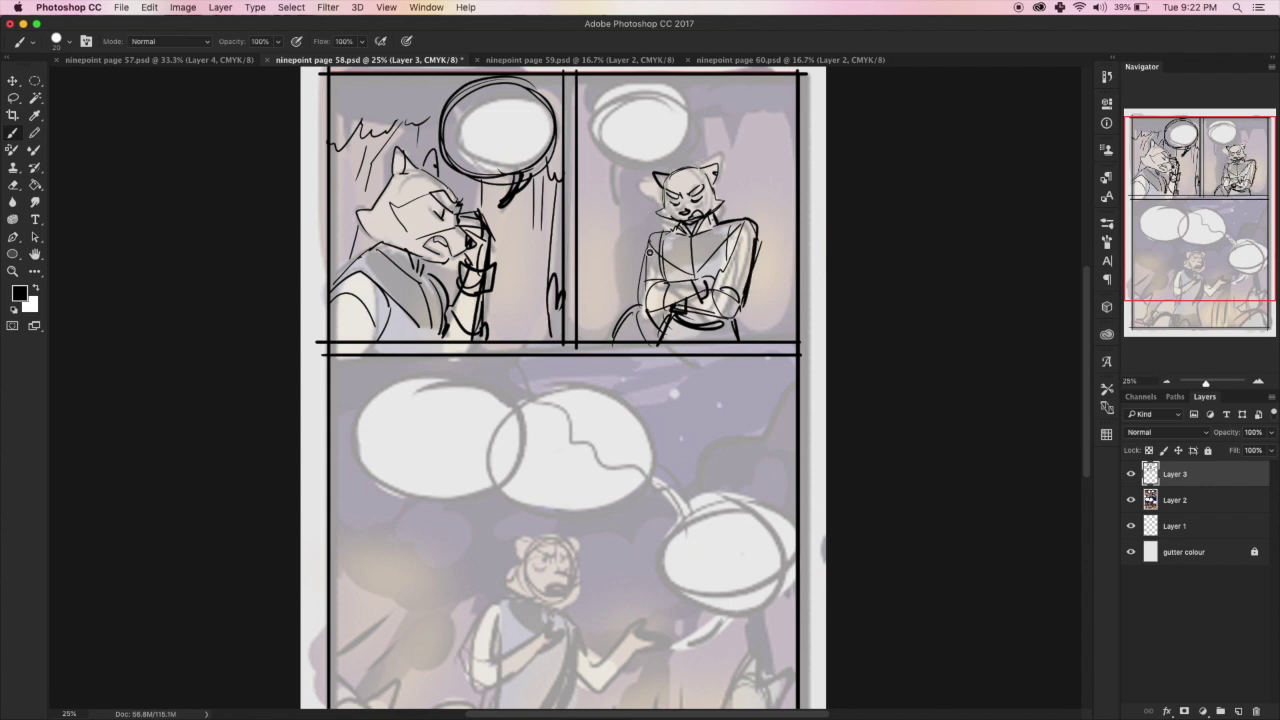
{"action": "mouse_move", "coordinate": [638, 244]}
{"action": "left_mouse_down"}
{"action": "mouse_move", "coordinate": [652, 308]}
{"action": "mouse_move", "coordinate": [674, 318]}
{"action": "left_mouse_up"}
{"action": "left_click_drag", "start_coordinate": [714, 270], "coordinate": [738, 312]}
{"action": "left_click_drag", "start_coordinate": [726, 236], "coordinate": [748, 298]}
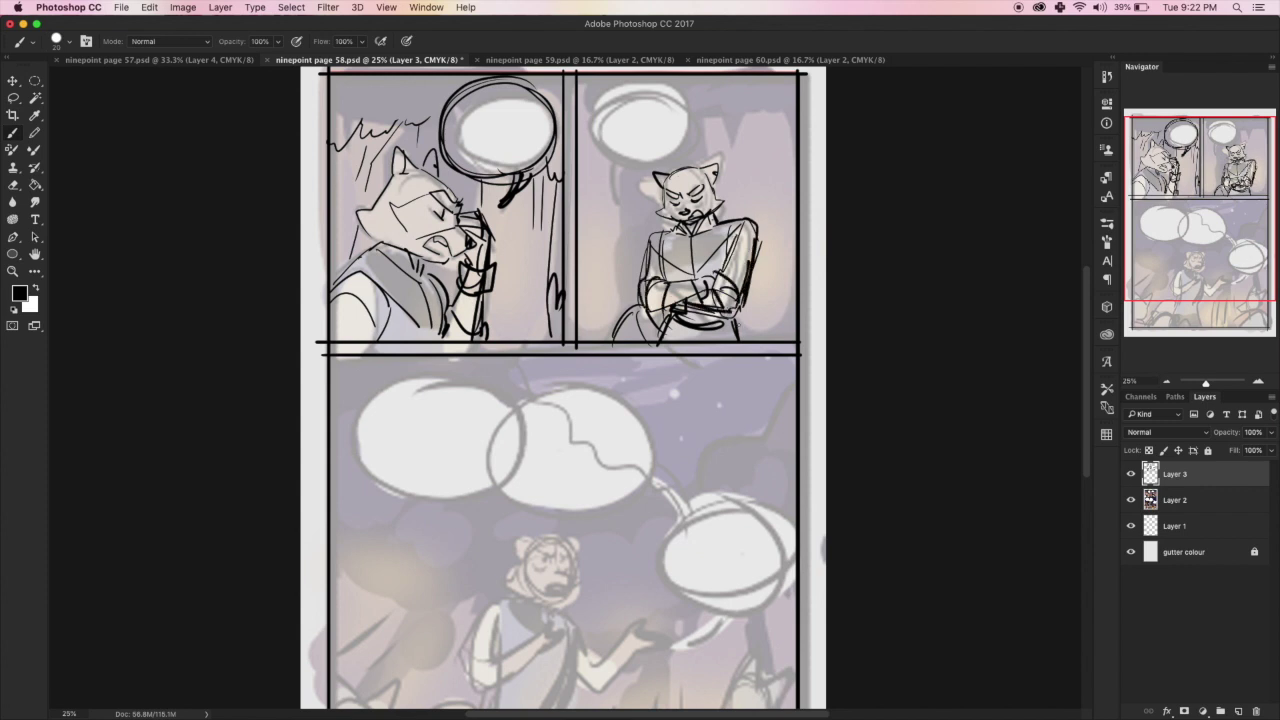
- Outline the top-right speech bubble with a tail and scribble foliage beside it
{"action": "key", "text": "space"}
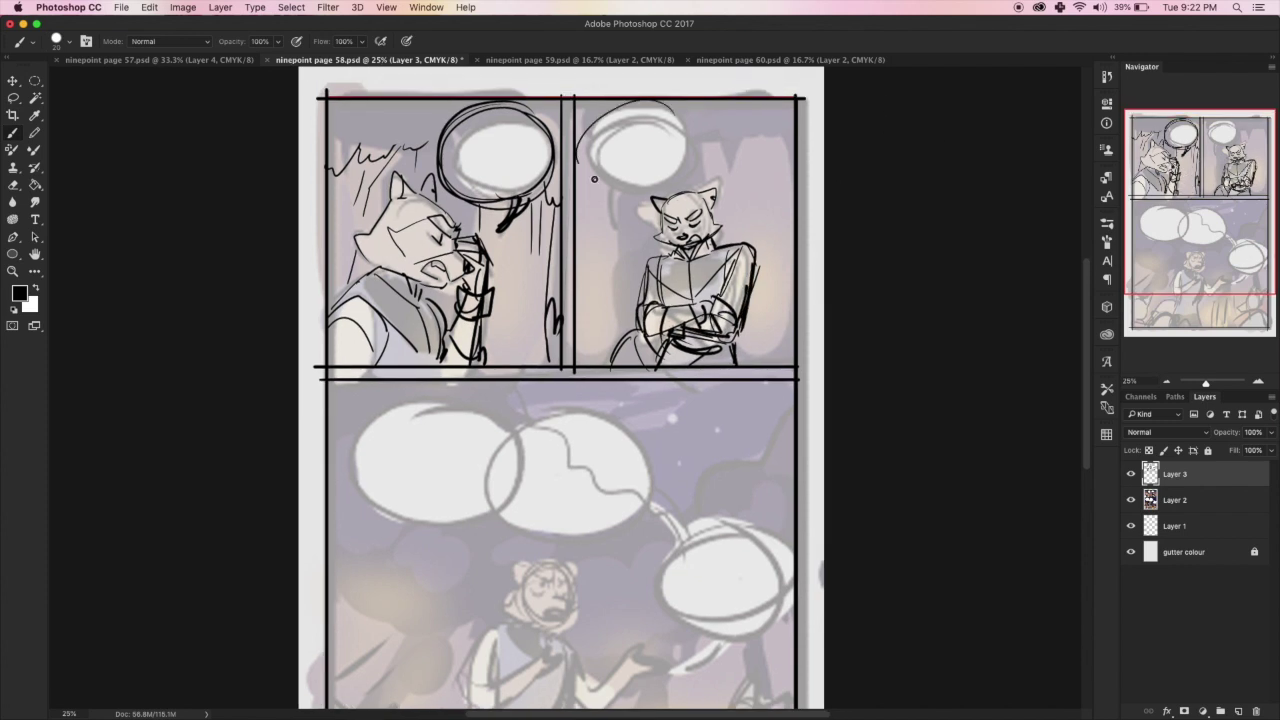
{"action": "mouse_move", "coordinate": [580, 120]}
{"action": "left_mouse_down"}
{"action": "mouse_move", "coordinate": [690, 180]}
{"action": "mouse_move", "coordinate": [625, 226]}
{"action": "left_mouse_up"}
{"action": "mouse_move", "coordinate": [690, 168]}
{"action": "left_mouse_down"}
{"action": "mouse_move", "coordinate": [780, 145]}
{"action": "mouse_move", "coordinate": [770, 118]}
{"action": "mouse_move", "coordinate": [755, 184]}
{"action": "mouse_move", "coordinate": [780, 350]}
{"action": "left_mouse_up"}
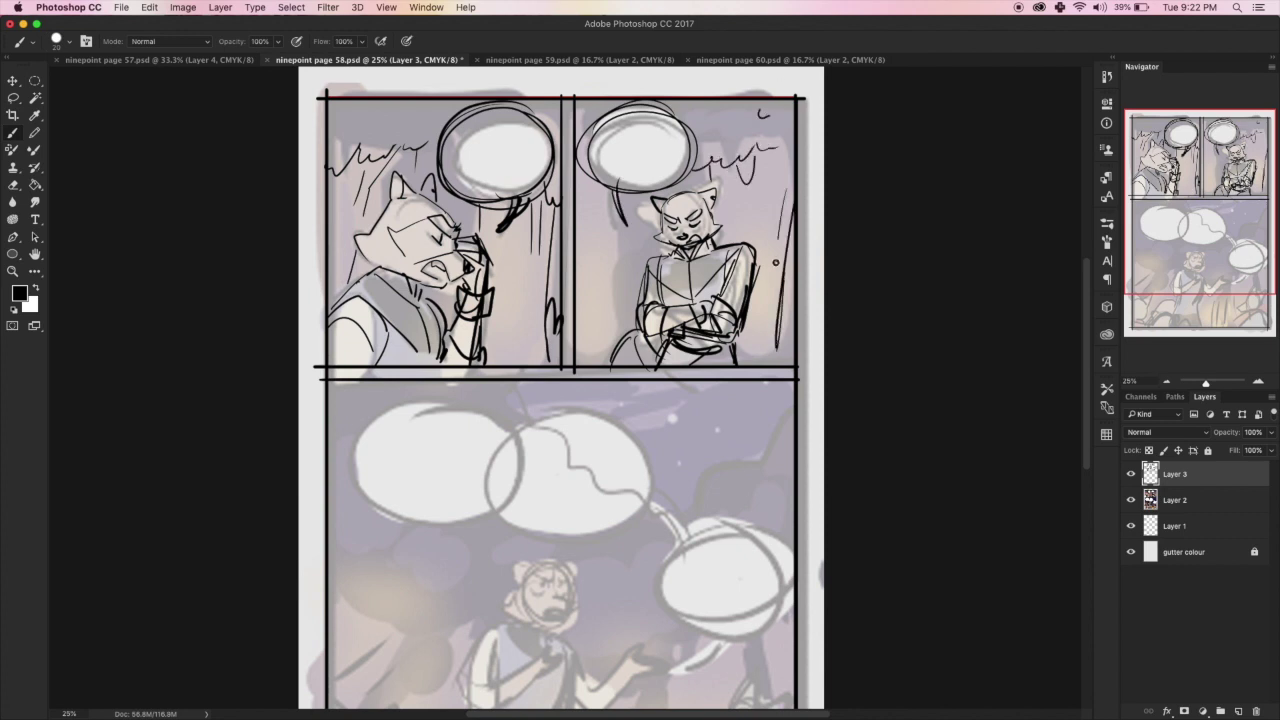
- Hatch the panel's right side and add zigzags and scribbles left of the character
{"action": "left_click_drag", "start_coordinate": [778, 162], "coordinate": [774, 266]}
{"action": "left_click_drag", "start_coordinate": [766, 162], "coordinate": [770, 228]}
{"action": "mouse_move", "coordinate": [750, 306]}
{"action": "left_mouse_down"}
{"action": "mouse_move", "coordinate": [772, 346]}
{"action": "mouse_move", "coordinate": [790, 336]}
{"action": "left_mouse_up"}
{"action": "left_click_drag", "start_coordinate": [580, 296], "coordinate": [610, 350]}
{"action": "left_click_drag", "start_coordinate": [614, 214], "coordinate": [614, 338]}
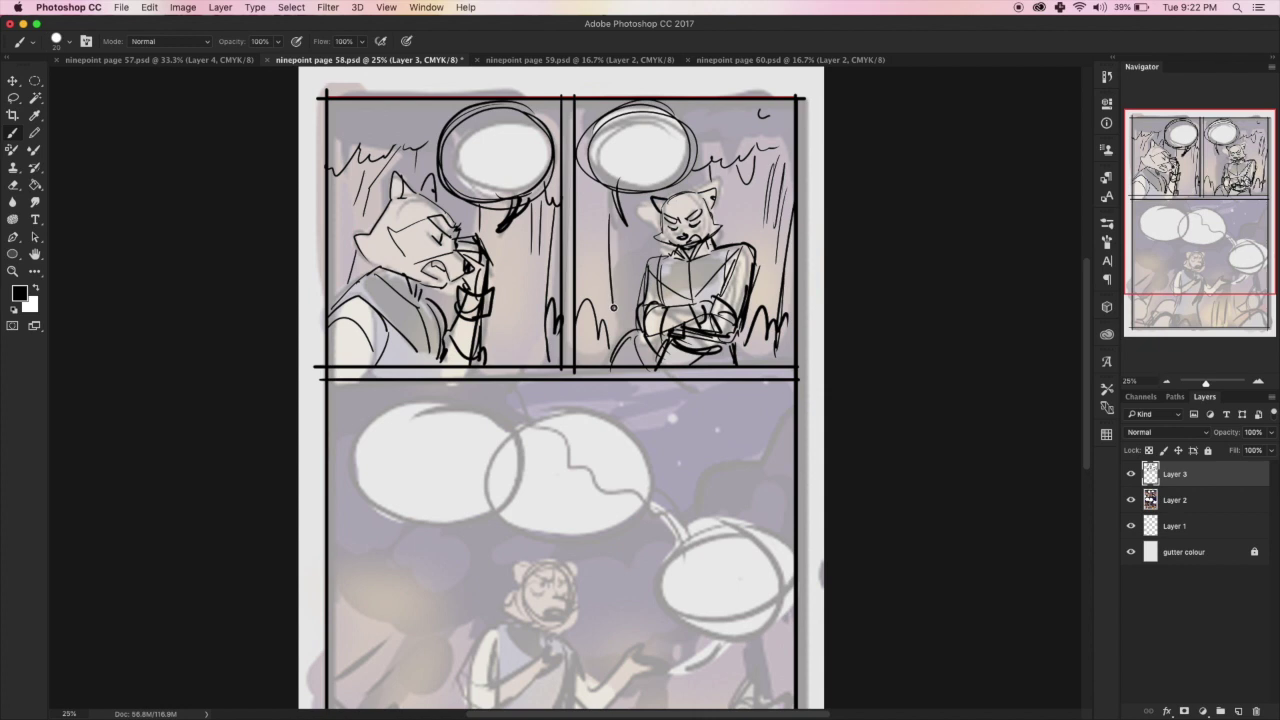
{"action": "left_click_drag", "start_coordinate": [600, 192], "coordinate": [596, 270]}
{"action": "left_click_drag", "start_coordinate": [570, 208], "coordinate": [600, 192]}
{"action": "left_click_drag", "start_coordinate": [612, 260], "coordinate": [646, 230]}
{"action": "left_click_drag", "start_coordinate": [620, 300], "coordinate": [638, 312]}
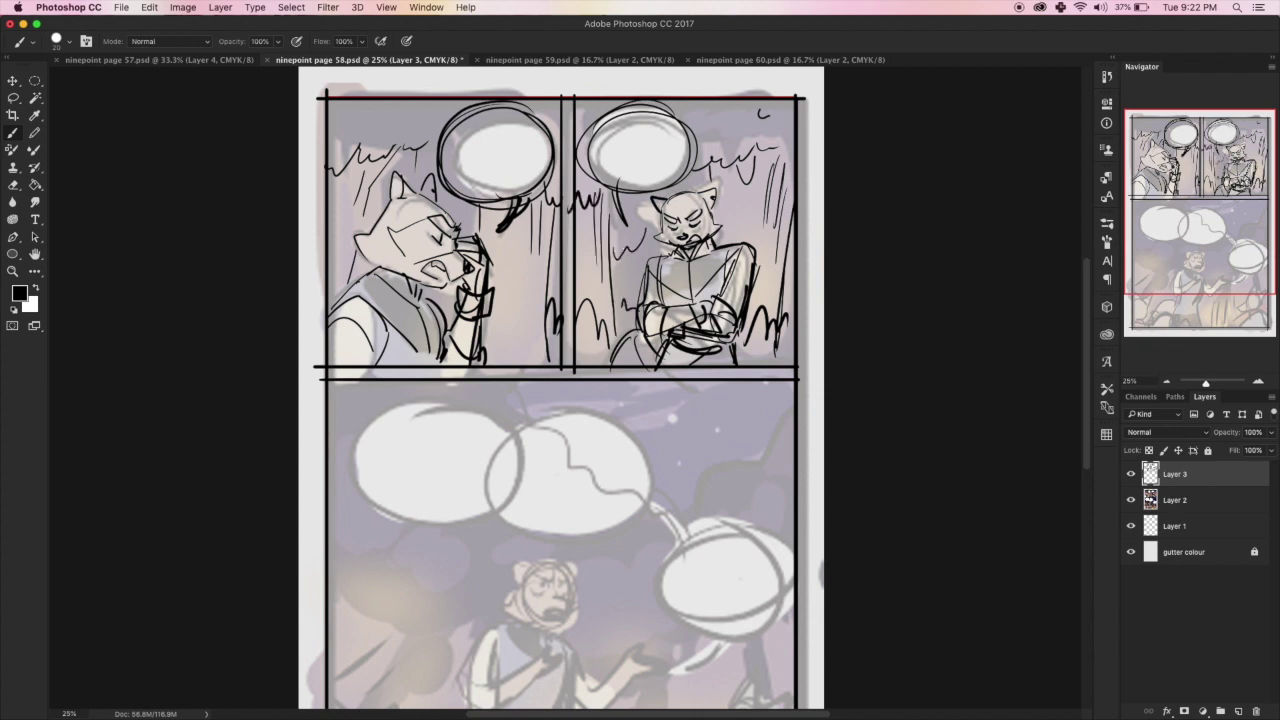
{"action": "scroll", "coordinate": [748, 592], "scroll_direction": "down", "scroll_amount": 3}
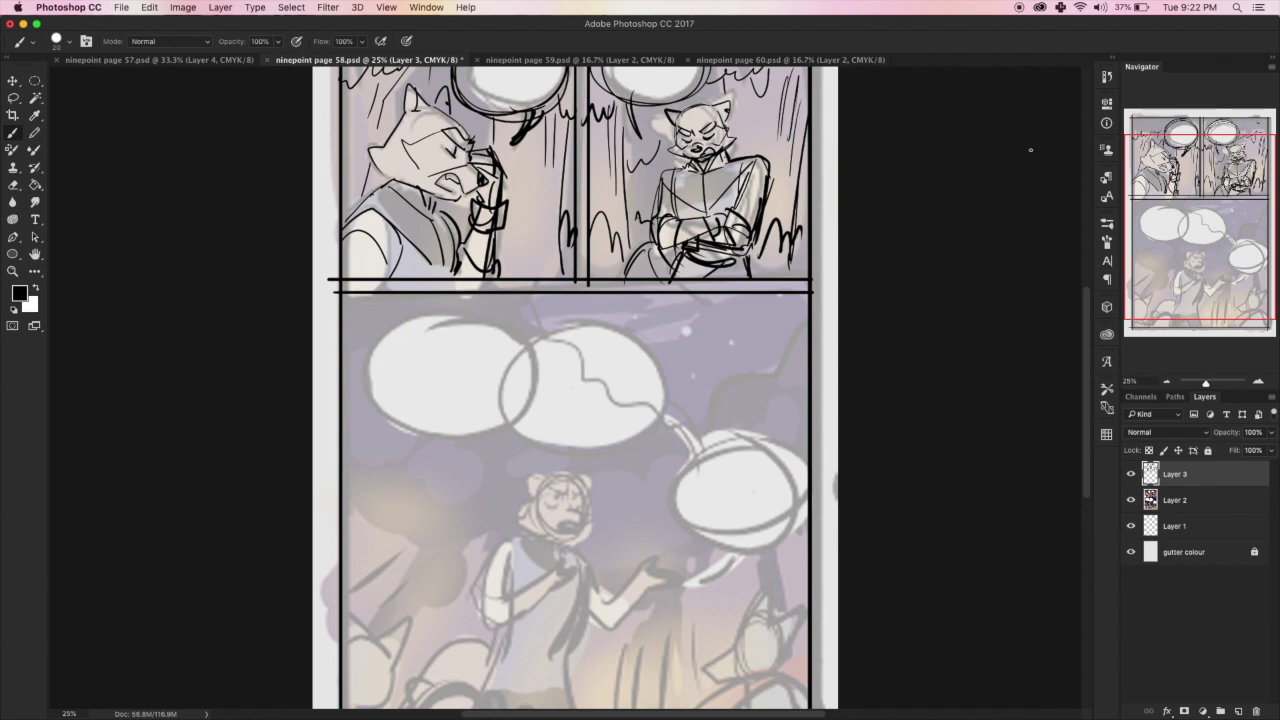
{"action": "scroll", "coordinate": [600, 400], "scroll_direction": "down", "scroll_amount": 2}
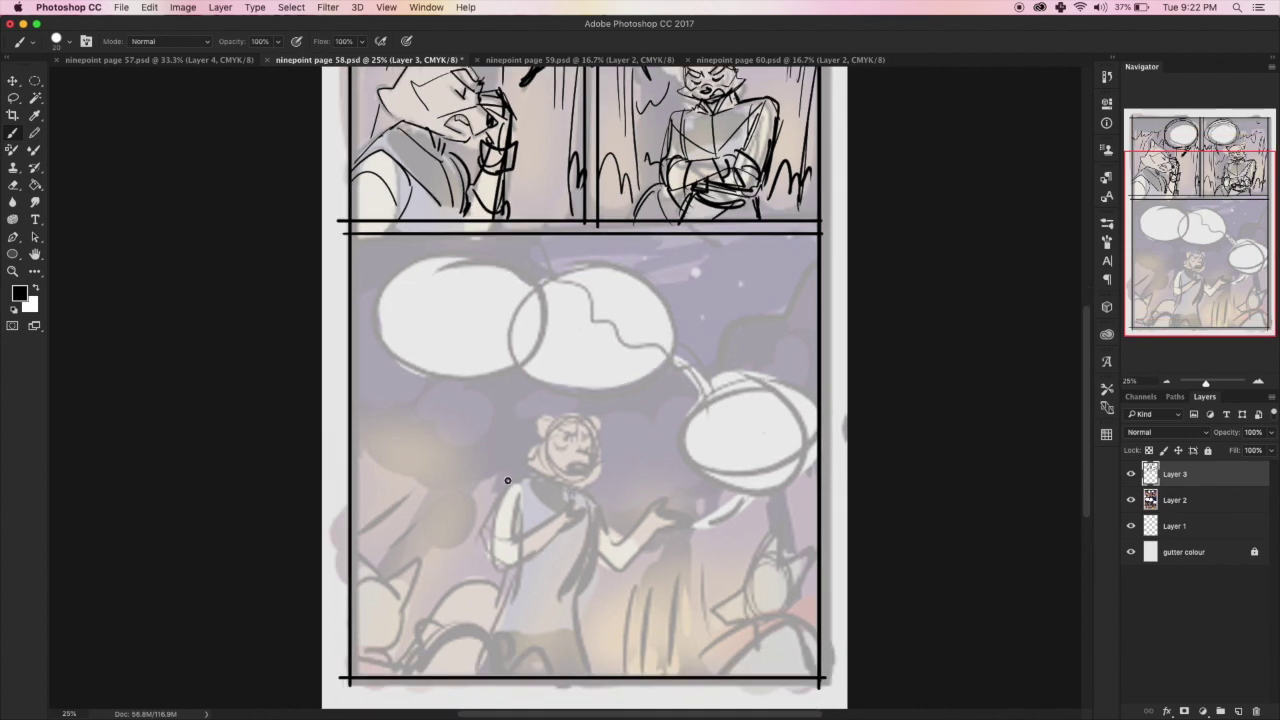
- Sketch the standing character's shoulders, pointing arm, torso and sleeve detail
{"action": "mouse_move", "coordinate": [507, 481]}
{"action": "left_mouse_down"}
{"action": "mouse_move", "coordinate": [600, 500]}
{"action": "mouse_move", "coordinate": [622, 545]}
{"action": "mouse_move", "coordinate": [480, 520]}
{"action": "mouse_move", "coordinate": [567, 517]}
{"action": "mouse_move", "coordinate": [556, 506]}
{"action": "mouse_move", "coordinate": [578, 498]}
{"action": "mouse_move", "coordinate": [588, 530]}
{"action": "mouse_move", "coordinate": [596, 518]}
{"action": "mouse_move", "coordinate": [638, 566]}
{"action": "mouse_move", "coordinate": [600, 576]}
{"action": "left_mouse_up"}
{"action": "mouse_move", "coordinate": [598, 500]}
{"action": "left_mouse_down"}
{"action": "mouse_move", "coordinate": [606, 550]}
{"action": "mouse_move", "coordinate": [580, 610]}
{"action": "left_mouse_up"}
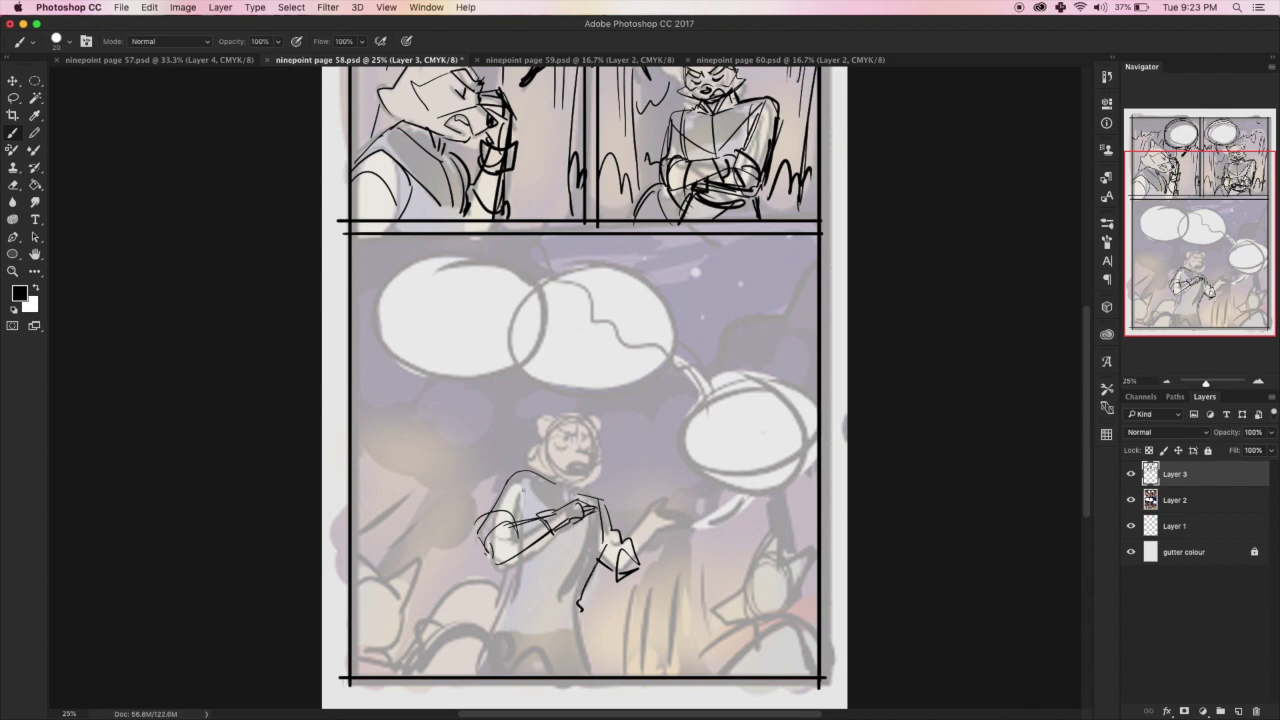
{"action": "left_click_drag", "start_coordinate": [522, 506], "coordinate": [550, 472]}
{"action": "left_click_drag", "start_coordinate": [582, 524], "coordinate": [612, 508]}
{"action": "left_click_drag", "start_coordinate": [548, 472], "coordinate": [584, 506]}
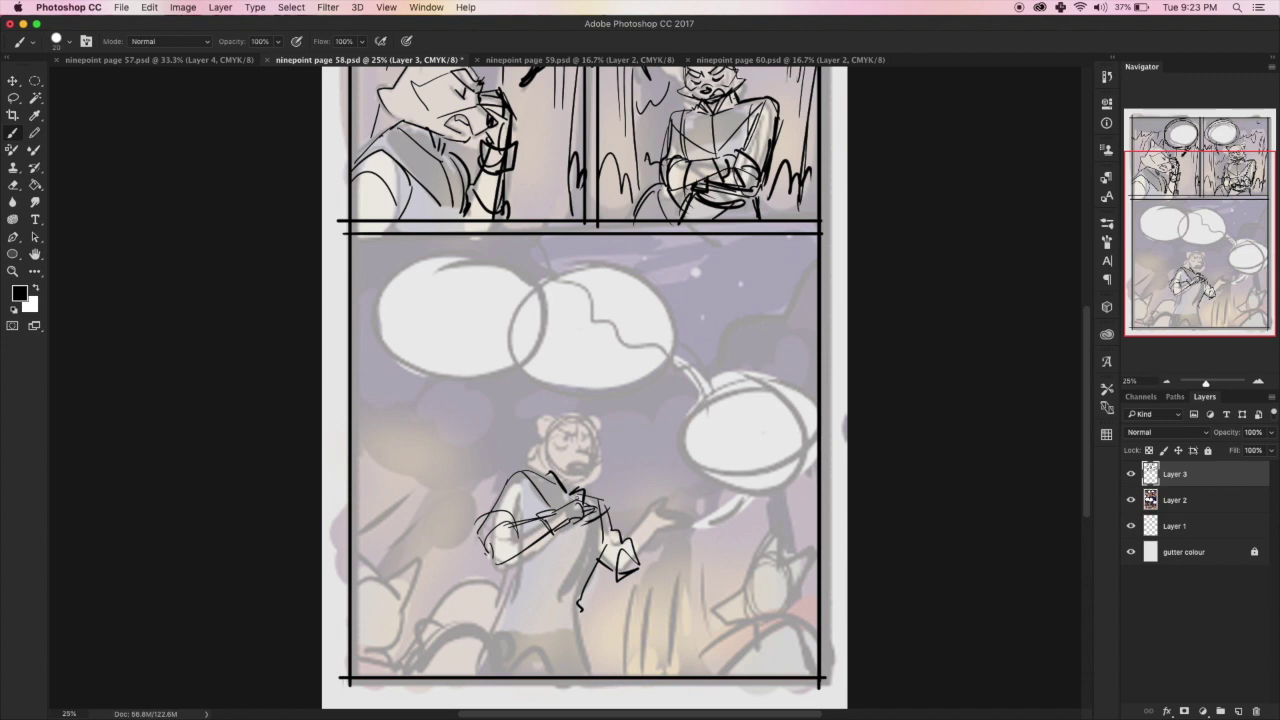
{"action": "mouse_move", "coordinate": [558, 532]}
{"action": "left_mouse_down"}
{"action": "mouse_move", "coordinate": [574, 578]}
{"action": "mouse_move", "coordinate": [512, 582]}
{"action": "left_mouse_up"}
{"action": "mouse_move", "coordinate": [534, 488]}
{"action": "left_mouse_down"}
{"action": "mouse_move", "coordinate": [518, 524]}
{"action": "mouse_move", "coordinate": [600, 540]}
{"action": "mouse_move", "coordinate": [520, 524]}
{"action": "mouse_move", "coordinate": [526, 510]}
{"action": "left_mouse_up"}
{"action": "mouse_move", "coordinate": [510, 558]}
{"action": "left_mouse_down"}
{"action": "mouse_move", "coordinate": [512, 586]}
{"action": "mouse_move", "coordinate": [586, 596]}
{"action": "left_mouse_up"}
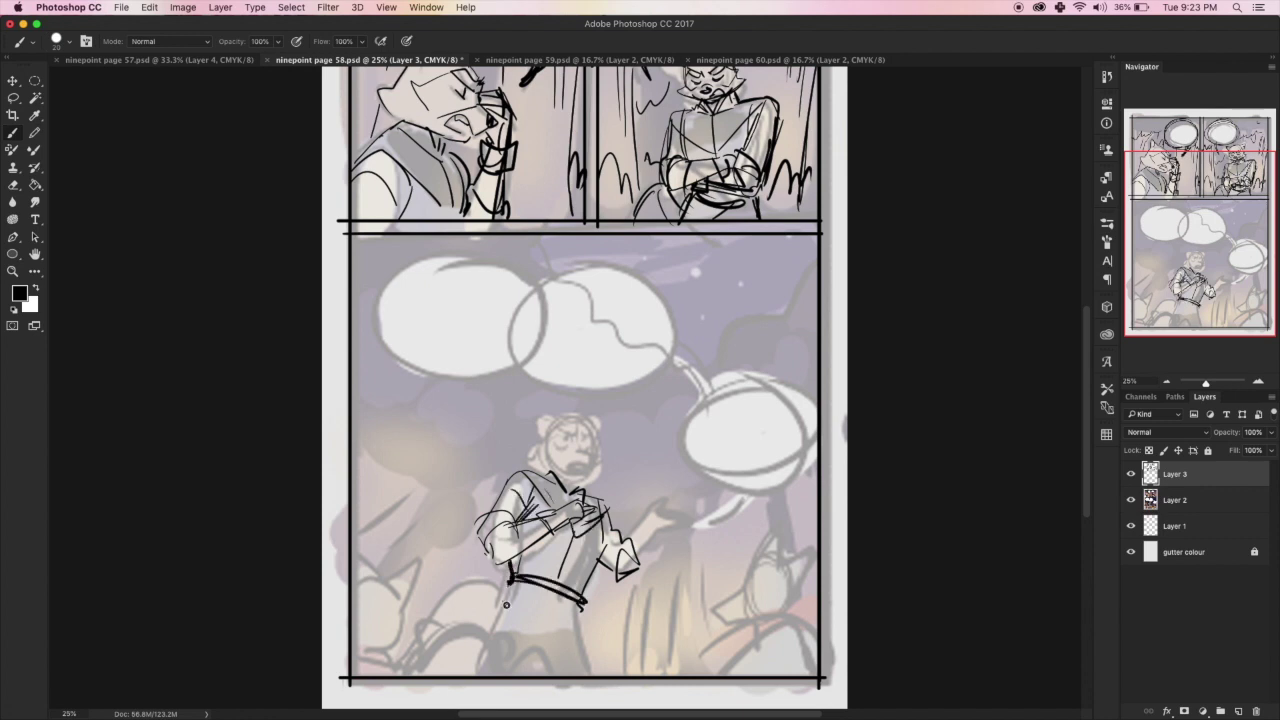
- Draw the belt and legs down to the panel bottom, refining the lower left leg
{"action": "mouse_move", "coordinate": [504, 604]}
{"action": "left_mouse_down"}
{"action": "mouse_move", "coordinate": [588, 630]}
{"action": "mouse_move", "coordinate": [470, 680]}
{"action": "left_mouse_up"}
{"action": "left_click_drag", "start_coordinate": [587, 617], "coordinate": [606, 680]}
{"action": "left_click_drag", "start_coordinate": [544, 622], "coordinate": [572, 610]}
{"action": "mouse_move", "coordinate": [546, 654]}
{"action": "left_mouse_down"}
{"action": "mouse_move", "coordinate": [524, 678]}
{"action": "mouse_move", "coordinate": [568, 680]}
{"action": "left_mouse_up"}
{"action": "left_click_drag", "start_coordinate": [508, 576], "coordinate": [394, 678]}
{"action": "left_click_drag", "start_coordinate": [438, 620], "coordinate": [420, 682]}
{"action": "left_click_drag", "start_coordinate": [462, 592], "coordinate": [482, 624]}
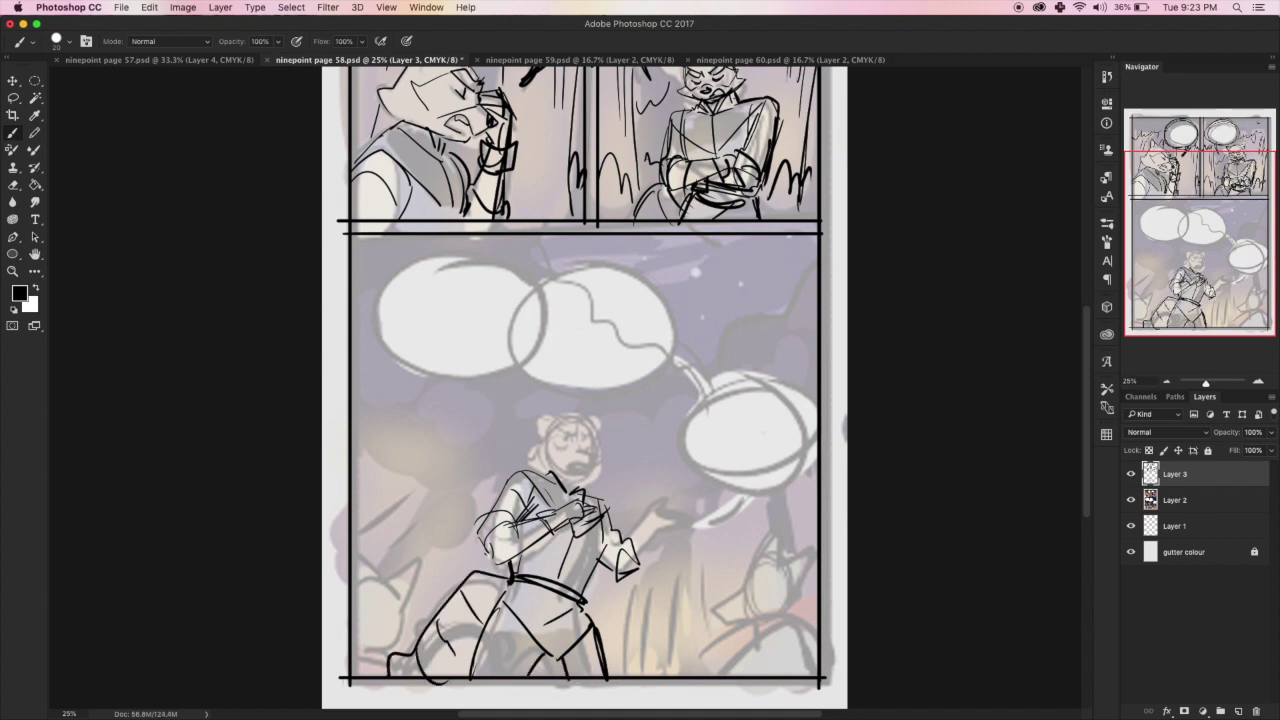
- Draw the outstretched hand and sleeve cuff, and outline the head and ears
{"action": "left_click_drag", "start_coordinate": [632, 540], "coordinate": [664, 520]}
{"action": "mouse_move", "coordinate": [642, 532]}
{"action": "left_mouse_down"}
{"action": "mouse_move", "coordinate": [670, 566]}
{"action": "mouse_move", "coordinate": [690, 510]}
{"action": "mouse_move", "coordinate": [704, 538]}
{"action": "left_mouse_up"}
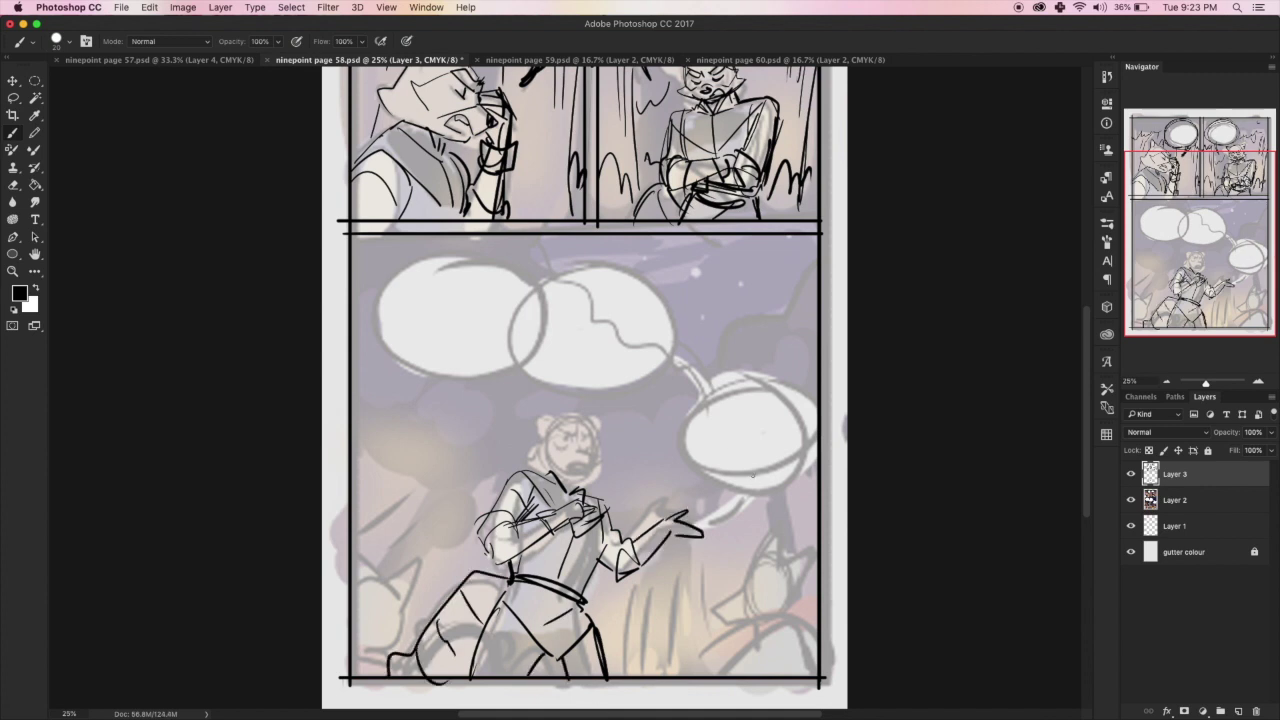
{"action": "mouse_move", "coordinate": [510, 484]}
{"action": "left_mouse_down"}
{"action": "mouse_move", "coordinate": [472, 542]}
{"action": "mouse_move", "coordinate": [532, 556]}
{"action": "left_mouse_up"}
{"action": "left_click_drag", "start_coordinate": [540, 540], "coordinate": [554, 534]}
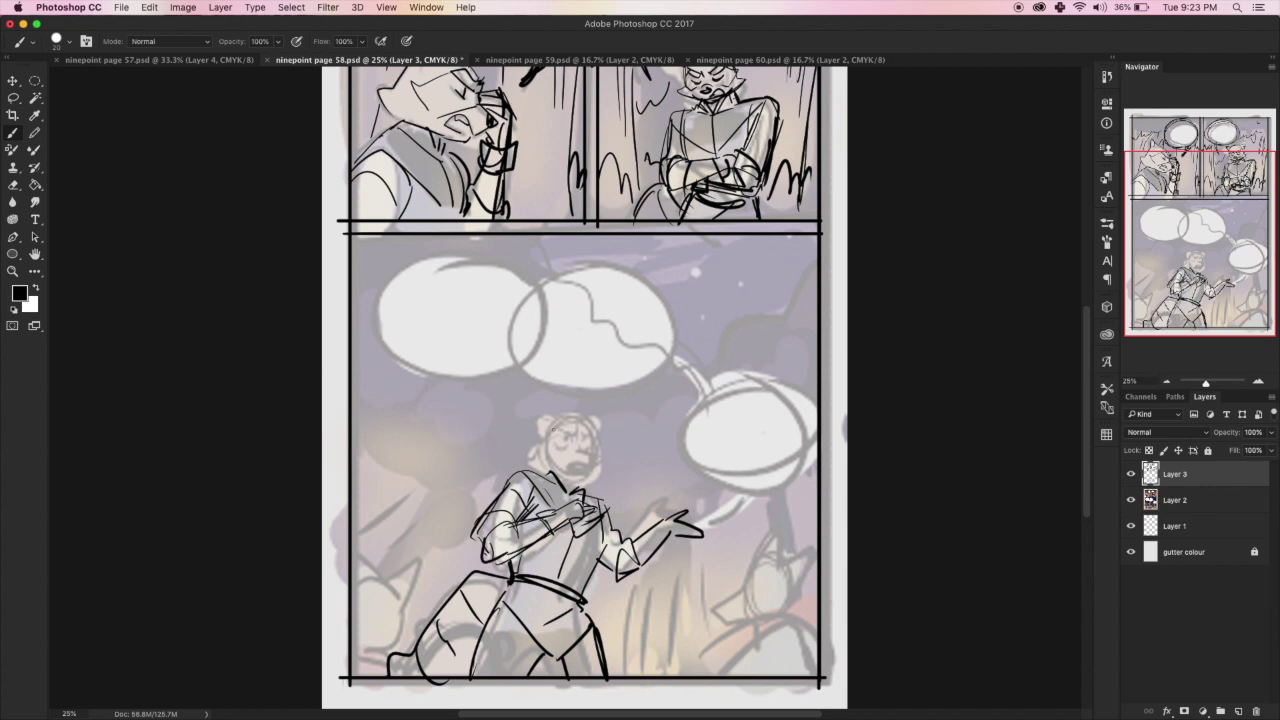
{"action": "mouse_move", "coordinate": [554, 426]}
{"action": "left_mouse_down"}
{"action": "mouse_move", "coordinate": [598, 446]}
{"action": "mouse_move", "coordinate": [542, 436]}
{"action": "mouse_move", "coordinate": [532, 470]}
{"action": "mouse_move", "coordinate": [602, 472]}
{"action": "mouse_move", "coordinate": [584, 486]}
{"action": "mouse_move", "coordinate": [602, 464]}
{"action": "mouse_move", "coordinate": [574, 470]}
{"action": "mouse_move", "coordinate": [606, 466]}
{"action": "mouse_move", "coordinate": [584, 432]}
{"action": "mouse_move", "coordinate": [572, 466]}
{"action": "mouse_move", "coordinate": [590, 466]}
{"action": "mouse_move", "coordinate": [594, 494]}
{"action": "left_mouse_up"}
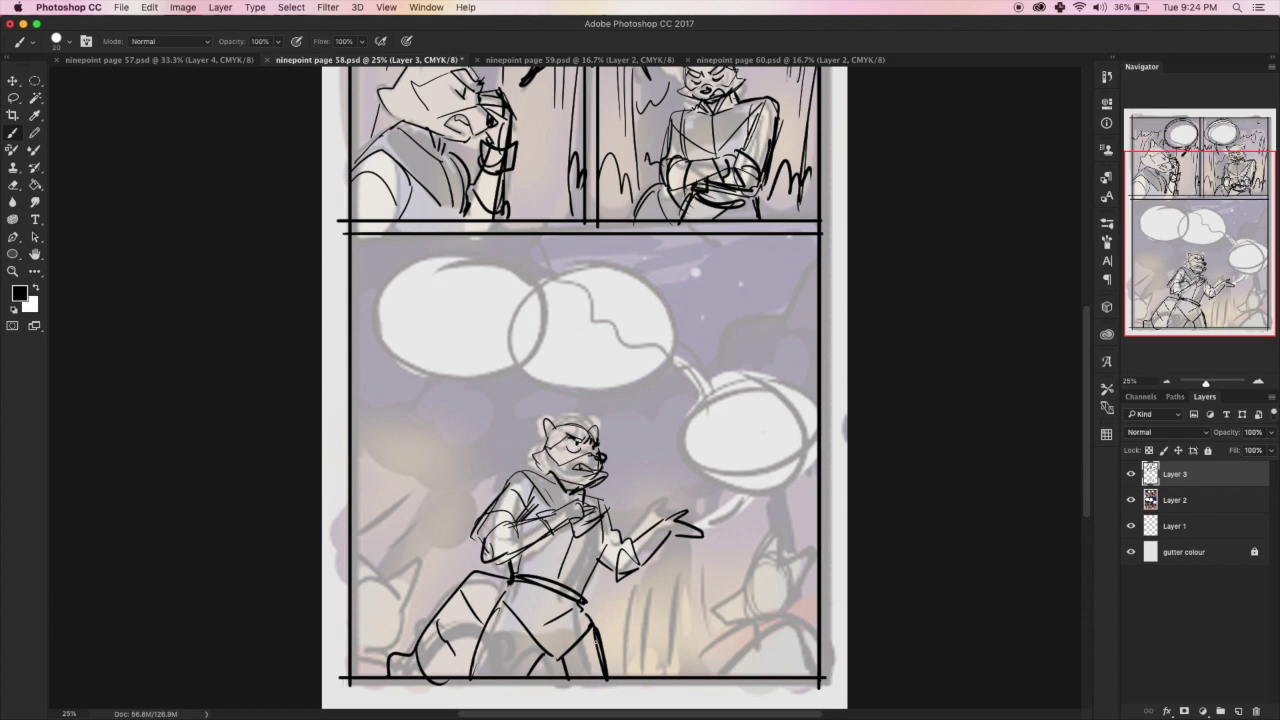
- Refine the fingers, undo a stray stroke, and sketch the lower-right figure in bold lines
{"action": "mouse_move", "coordinate": [652, 540]}
{"action": "left_mouse_down"}
{"action": "mouse_move", "coordinate": [678, 520]}
{"action": "mouse_move", "coordinate": [692, 538]}
{"action": "left_mouse_up"}
{"action": "mouse_move", "coordinate": [762, 570]}
{"action": "left_mouse_down"}
{"action": "mouse_move", "coordinate": [812, 556]}
{"action": "mouse_move", "coordinate": [764, 556]}
{"action": "left_mouse_up"}
{"action": "mouse_move", "coordinate": [764, 570]}
{"action": "left_mouse_down"}
{"action": "mouse_move", "coordinate": [776, 526]}
{"action": "mouse_move", "coordinate": [786, 570]}
{"action": "mouse_move", "coordinate": [816, 540]}
{"action": "mouse_move", "coordinate": [748, 594]}
{"action": "mouse_move", "coordinate": [733, 628]}
{"action": "mouse_move", "coordinate": [756, 600]}
{"action": "mouse_move", "coordinate": [790, 630]}
{"action": "left_mouse_up"}
{"action": "key", "text": "e"}
{"action": "key", "text": "b"}
{"action": "key", "text": "ctrl+z"}
{"action": "mouse_move", "coordinate": [770, 584]}
{"action": "left_mouse_down"}
{"action": "mouse_move", "coordinate": [790, 612]}
{"action": "mouse_move", "coordinate": [756, 644]}
{"action": "mouse_move", "coordinate": [804, 640]}
{"action": "mouse_move", "coordinate": [824, 684]}
{"action": "left_mouse_up"}
{"action": "left_click_drag", "start_coordinate": [820, 658], "coordinate": [784, 698]}
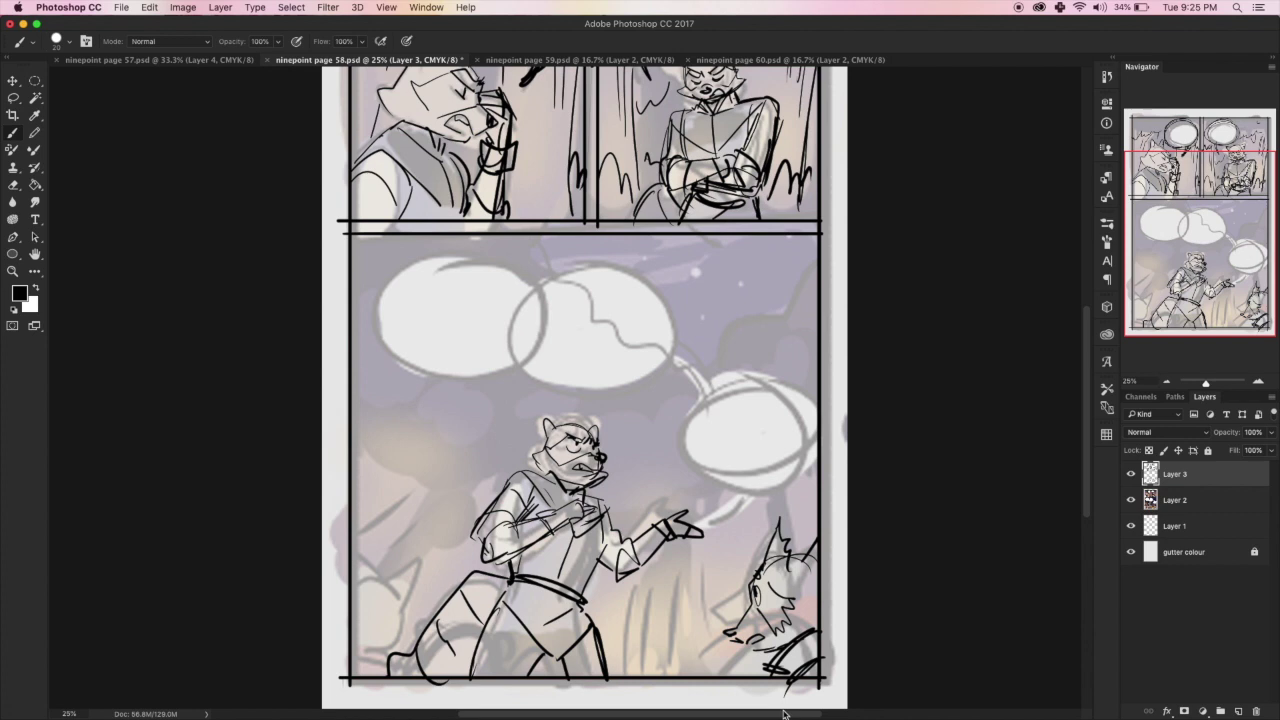
- Sketch and darken the shape at the panel's lower left, plus strokes along the bottom
{"action": "left_click_drag", "start_coordinate": [352, 586], "coordinate": [406, 620]}
{"action": "left_click_drag", "start_coordinate": [400, 532], "coordinate": [400, 620]}
{"action": "left_click_drag", "start_coordinate": [360, 562], "coordinate": [414, 676]}
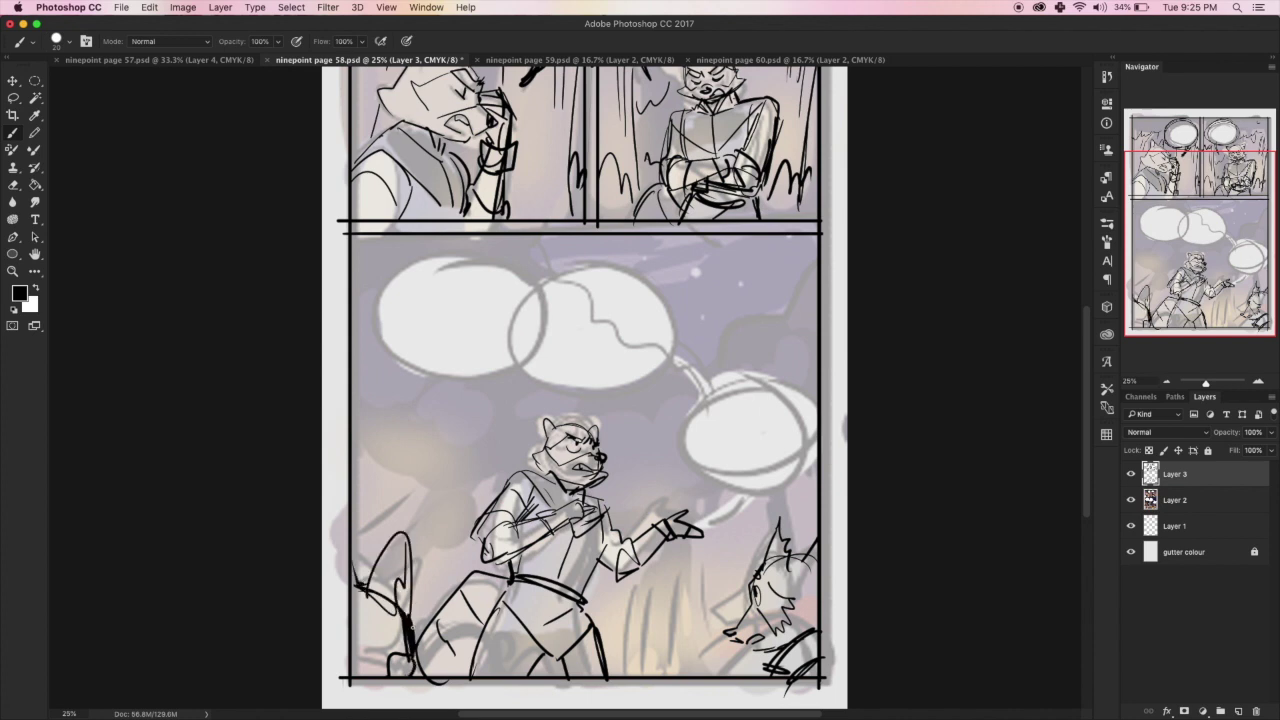
{"action": "left_click_drag", "start_coordinate": [412, 624], "coordinate": [420, 676]}
{"action": "left_click_drag", "start_coordinate": [400, 594], "coordinate": [356, 658]}
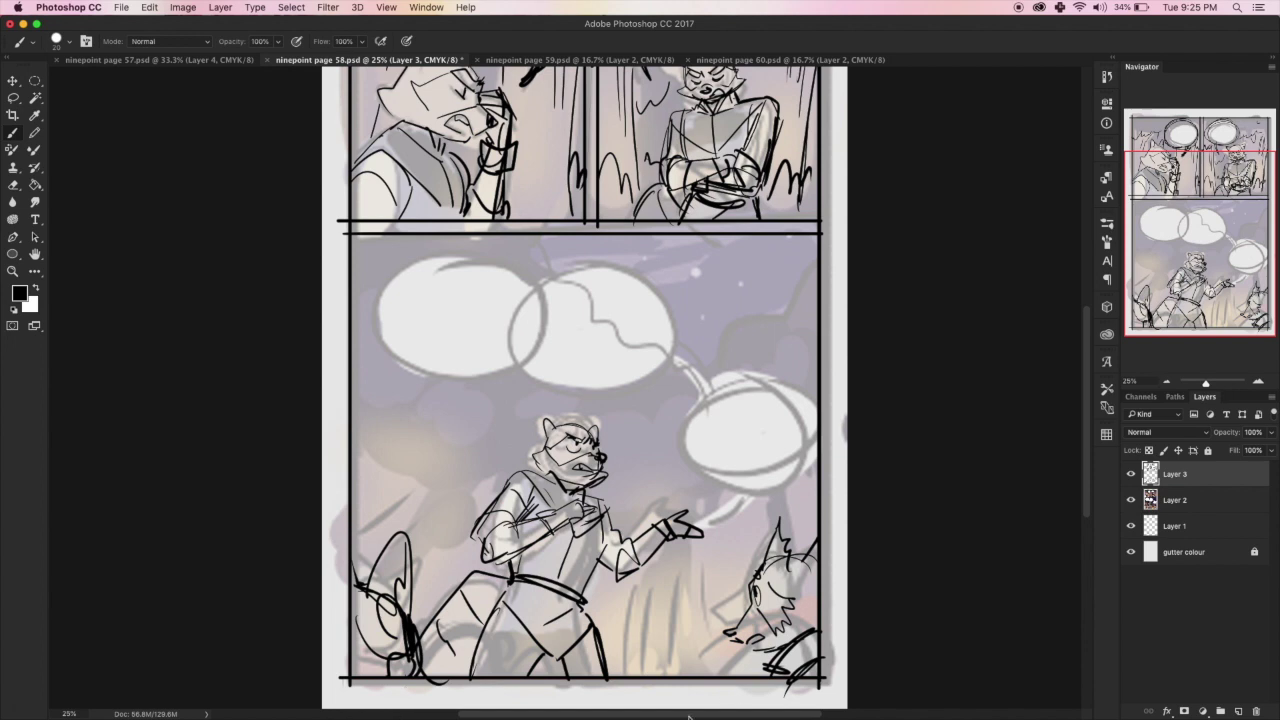
{"action": "mouse_move", "coordinate": [590, 674]}
{"action": "left_mouse_down"}
{"action": "mouse_move", "coordinate": [700, 672]}
{"action": "mouse_move", "coordinate": [624, 692]}
{"action": "left_mouse_up"}
- Undo the two stray bottom strokes and outline the three balloons with tails and connector
{"action": "key", "text": "super+z"}
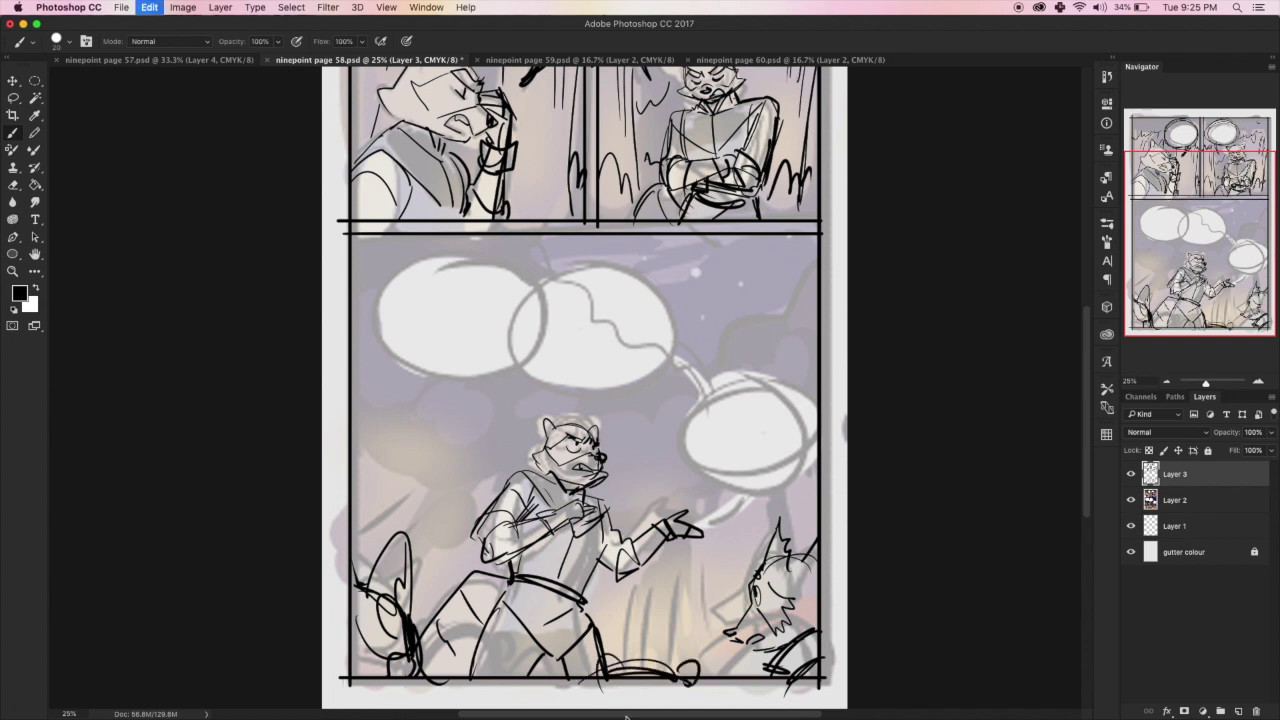
{"action": "key", "text": "super+z"}
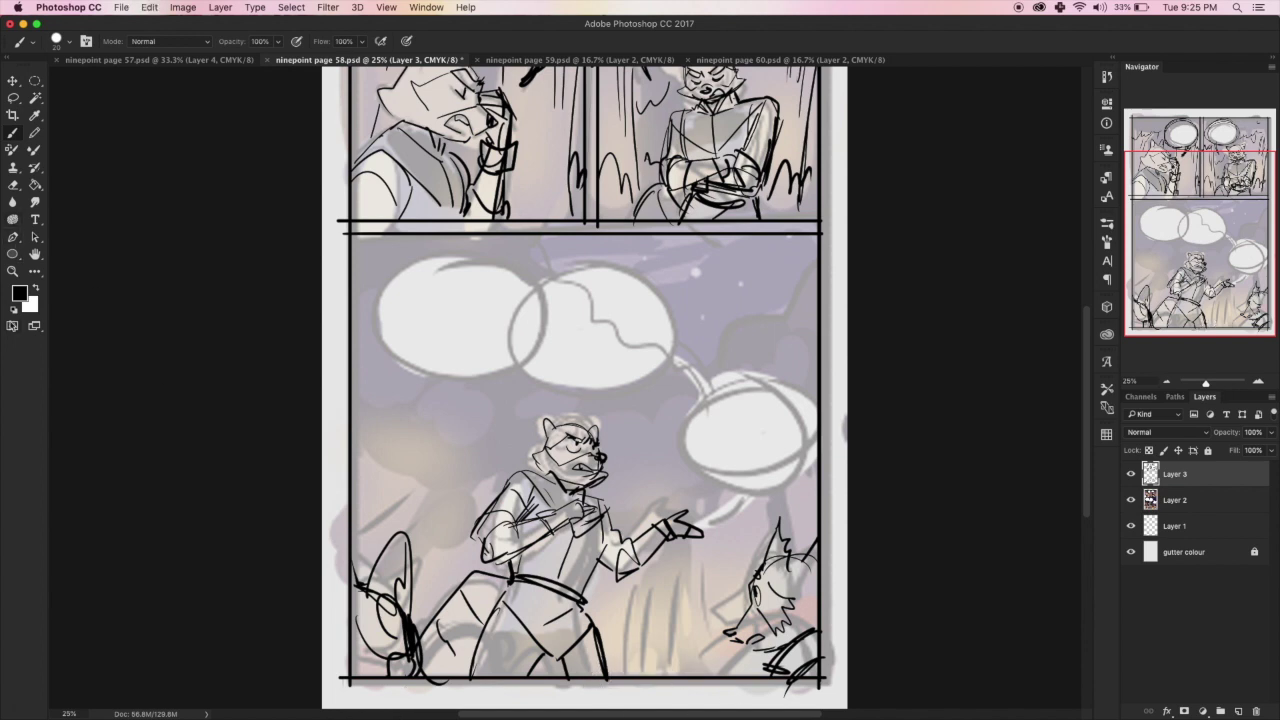
{"action": "left_click_drag", "start_coordinate": [460, 250], "coordinate": [470, 252]}
{"action": "left_click_drag", "start_coordinate": [580, 280], "coordinate": [590, 282]}
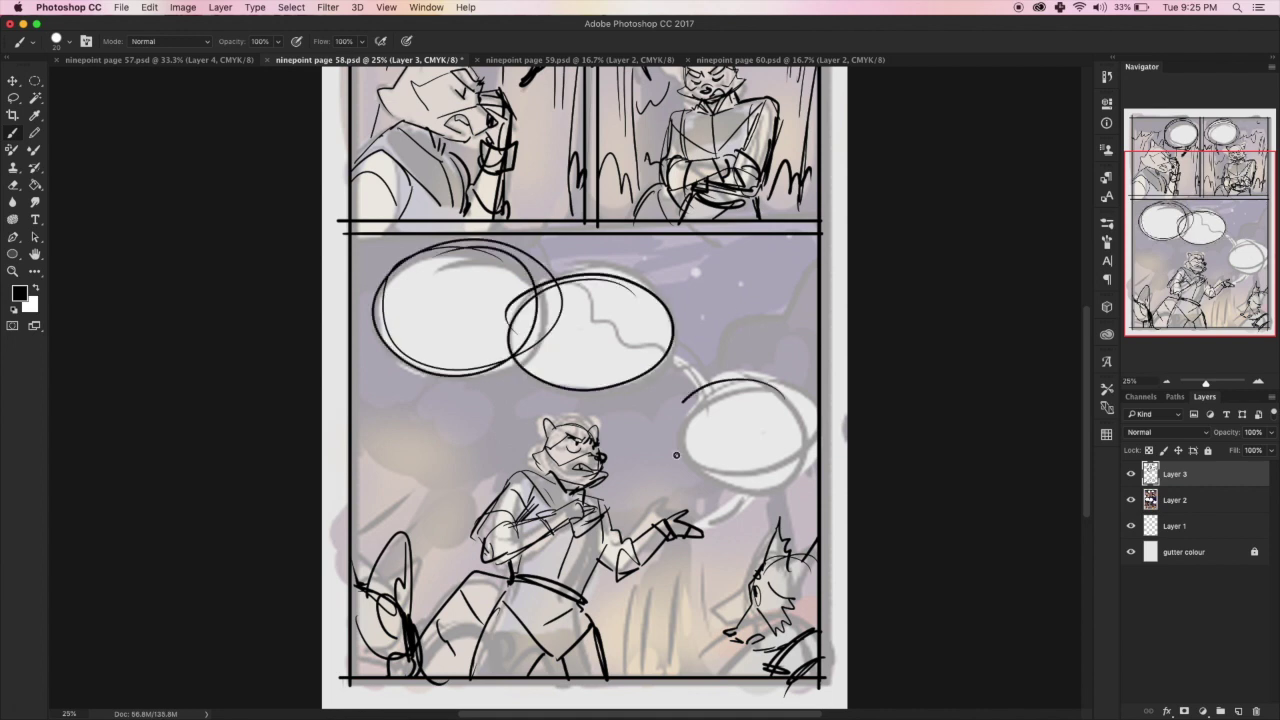
{"action": "left_click_drag", "start_coordinate": [720, 385], "coordinate": [730, 388]}
{"action": "left_click_drag", "start_coordinate": [652, 472], "coordinate": [690, 466]}
{"action": "left_click_drag", "start_coordinate": [658, 354], "coordinate": [708, 394]}
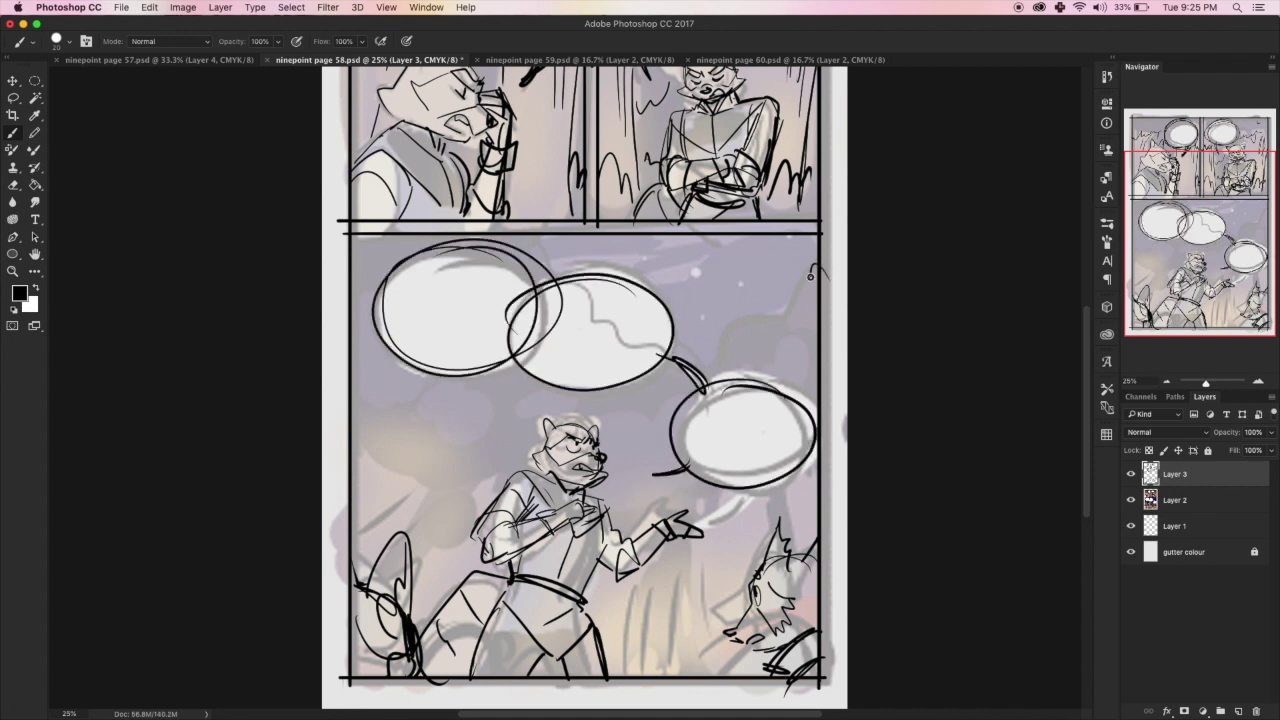
{"action": "mouse_move", "coordinate": [818, 266]}
{"action": "left_mouse_down"}
{"action": "mouse_move", "coordinate": [772, 300]}
{"action": "mouse_move", "coordinate": [740, 375]}
{"action": "left_mouse_up"}
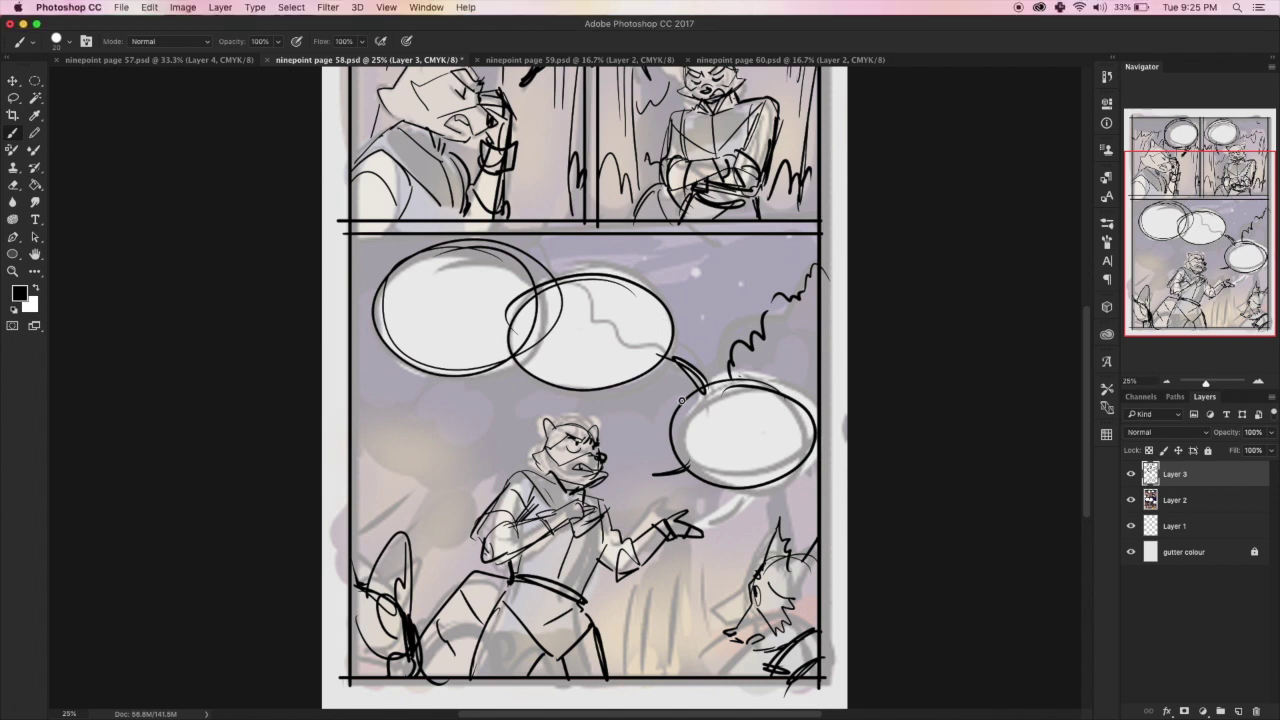
- Add a curve by the right balloon, scalloped background wisps, and squiggles right of the hand
{"action": "left_click_drag", "start_coordinate": [668, 412], "coordinate": [651, 378]}
{"action": "mouse_move", "coordinate": [497, 368]}
{"action": "left_mouse_down"}
{"action": "mouse_move", "coordinate": [484, 428]}
{"action": "mouse_move", "coordinate": [414, 446]}
{"action": "mouse_move", "coordinate": [406, 406]}
{"action": "mouse_move", "coordinate": [460, 400]}
{"action": "left_mouse_up"}
{"action": "left_click_drag", "start_coordinate": [536, 242], "coordinate": [570, 264]}
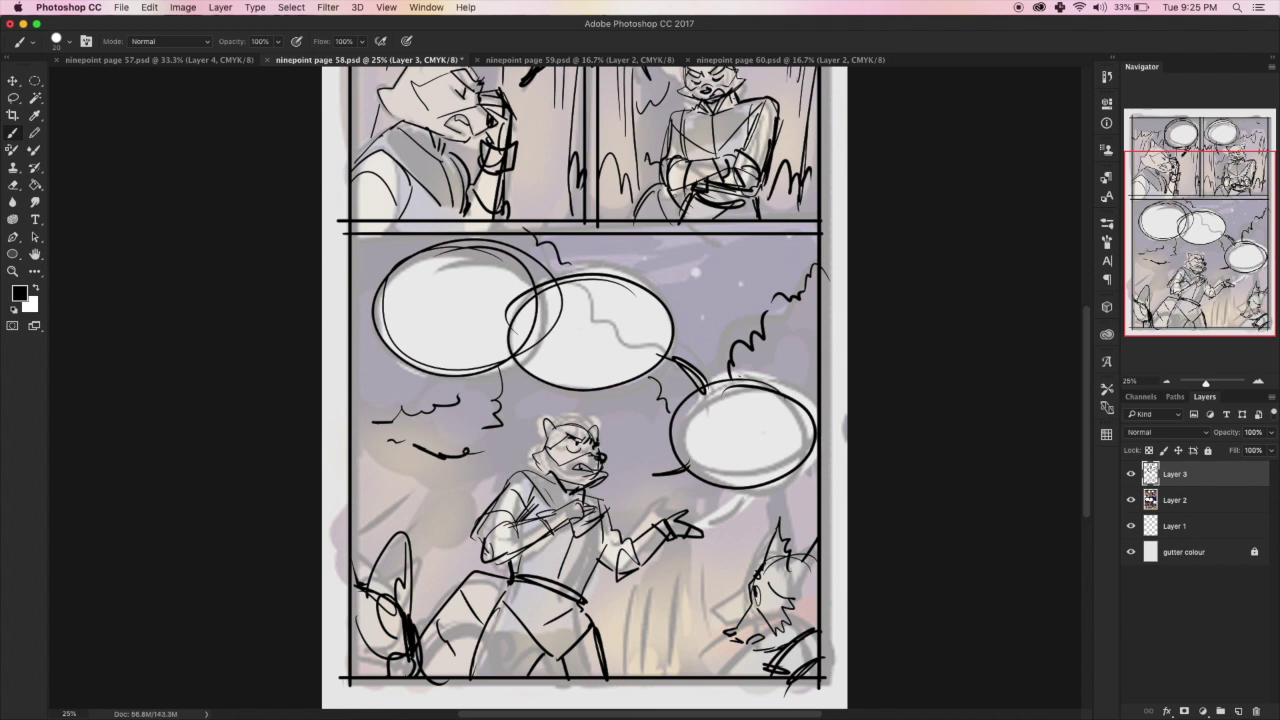
{"action": "left_click_drag", "start_coordinate": [488, 466], "coordinate": [450, 500]}
{"action": "mouse_move", "coordinate": [620, 516]}
{"action": "left_mouse_down"}
{"action": "mouse_move", "coordinate": [660, 526]}
{"action": "mouse_move", "coordinate": [744, 510]}
{"action": "mouse_move", "coordinate": [786, 516]}
{"action": "mouse_move", "coordinate": [772, 536]}
{"action": "mouse_move", "coordinate": [798, 536]}
{"action": "left_mouse_up"}
- Draw vertical background strokes across the lower right and lower middle of the panel
{"action": "left_click_drag", "start_coordinate": [690, 552], "coordinate": [680, 660]}
{"action": "left_click_drag", "start_coordinate": [730, 544], "coordinate": [712, 658]}
{"action": "left_click_drag", "start_coordinate": [732, 652], "coordinate": [732, 674]}
{"action": "left_click_drag", "start_coordinate": [648, 660], "coordinate": [672, 684]}
{"action": "left_click_drag", "start_coordinate": [666, 664], "coordinate": [720, 684]}
{"action": "left_click_drag", "start_coordinate": [640, 600], "coordinate": [640, 674]}
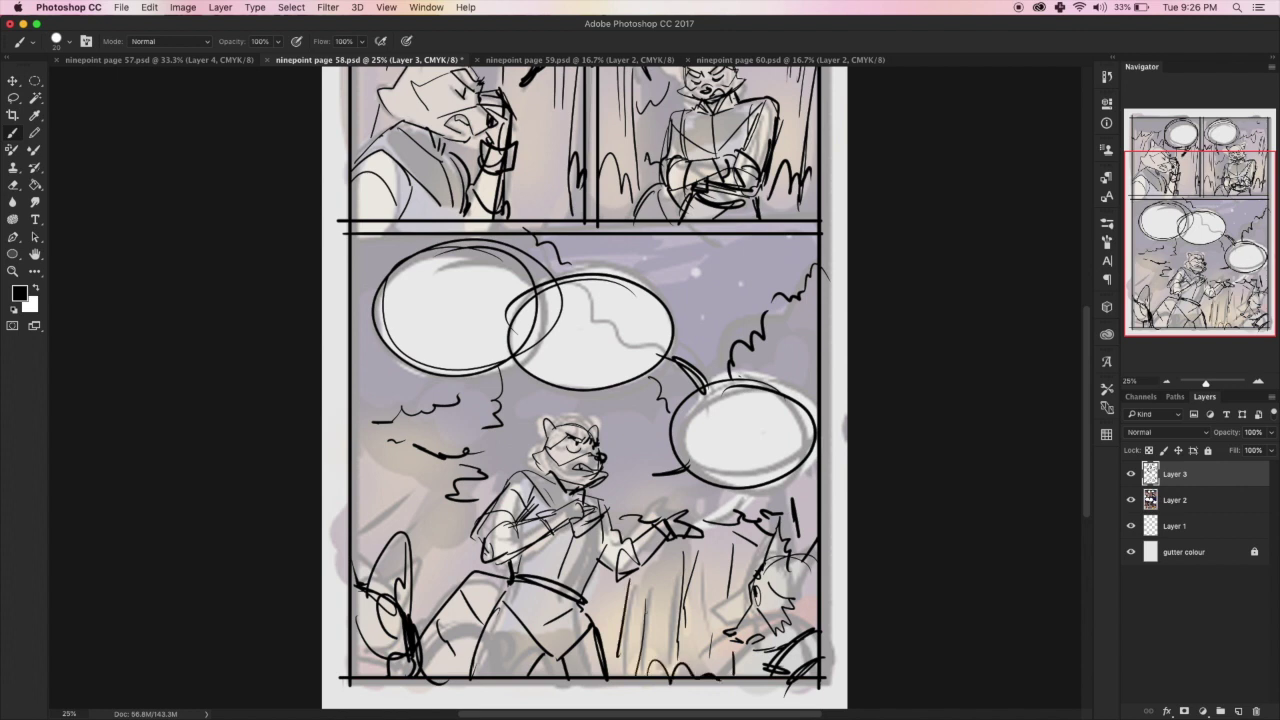
{"action": "left_click_drag", "start_coordinate": [652, 572], "coordinate": [650, 654]}
- Add diagonal strokes at the left and curves near the head, then zoom out to the whole page
{"action": "left_click_drag", "start_coordinate": [444, 460], "coordinate": [410, 526]}
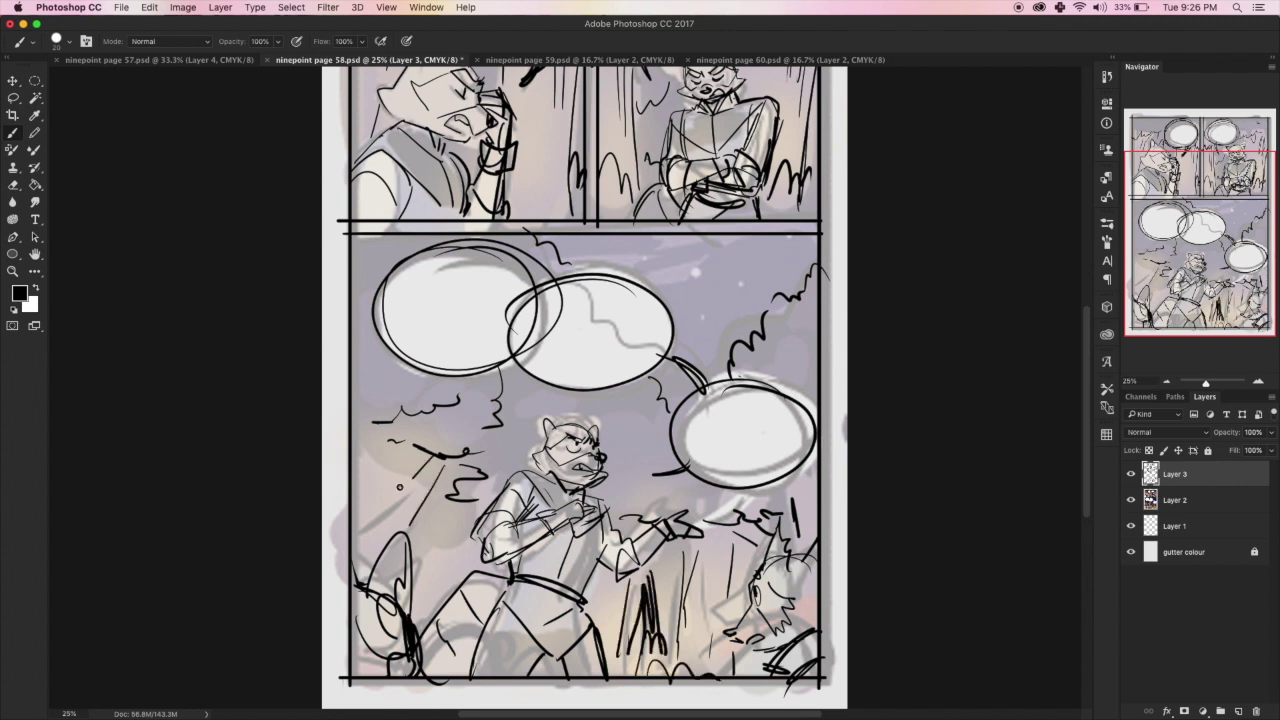
{"action": "left_click_drag", "start_coordinate": [412, 446], "coordinate": [396, 490]}
{"action": "left_click_drag", "start_coordinate": [386, 442], "coordinate": [358, 524]}
{"action": "left_click_drag", "start_coordinate": [432, 470], "coordinate": [444, 522]}
{"action": "left_click_drag", "start_coordinate": [444, 498], "coordinate": [454, 594]}
{"action": "left_click_drag", "start_coordinate": [610, 498], "coordinate": [634, 508]}
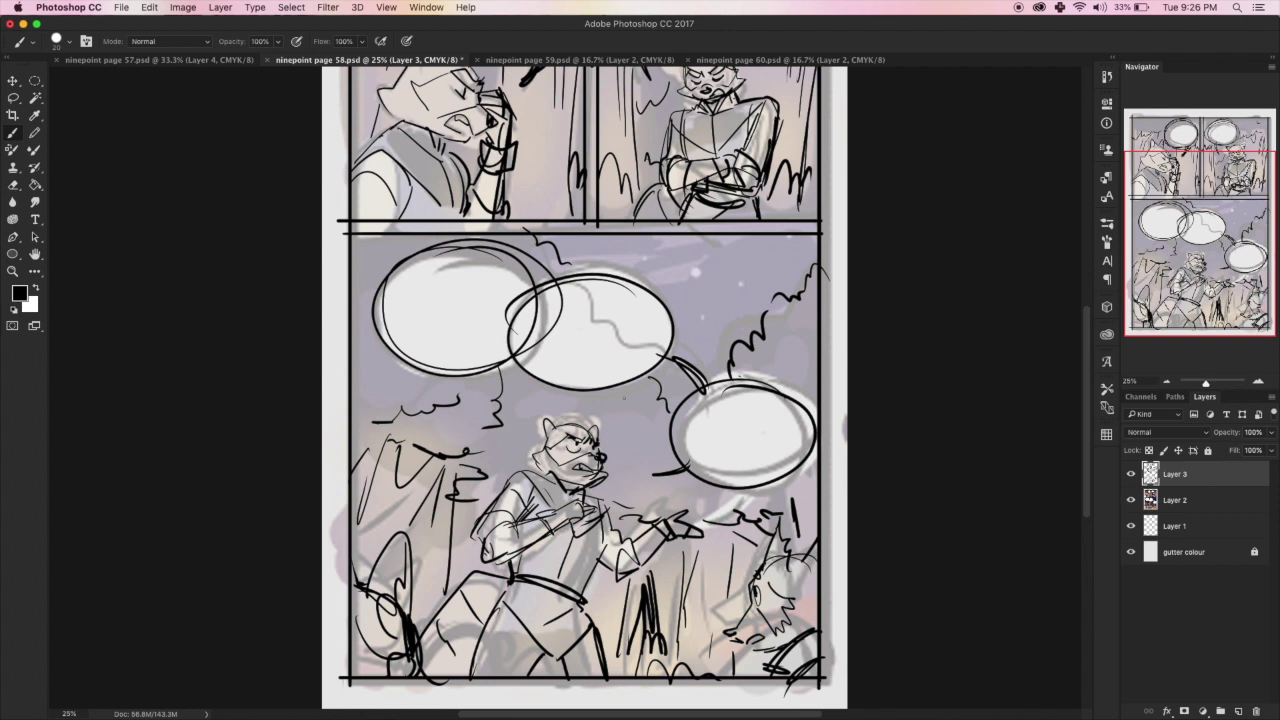
{"action": "left_click_drag", "start_coordinate": [612, 398], "coordinate": [628, 430]}
{"action": "left_click_drag", "start_coordinate": [622, 430], "coordinate": [628, 442]}
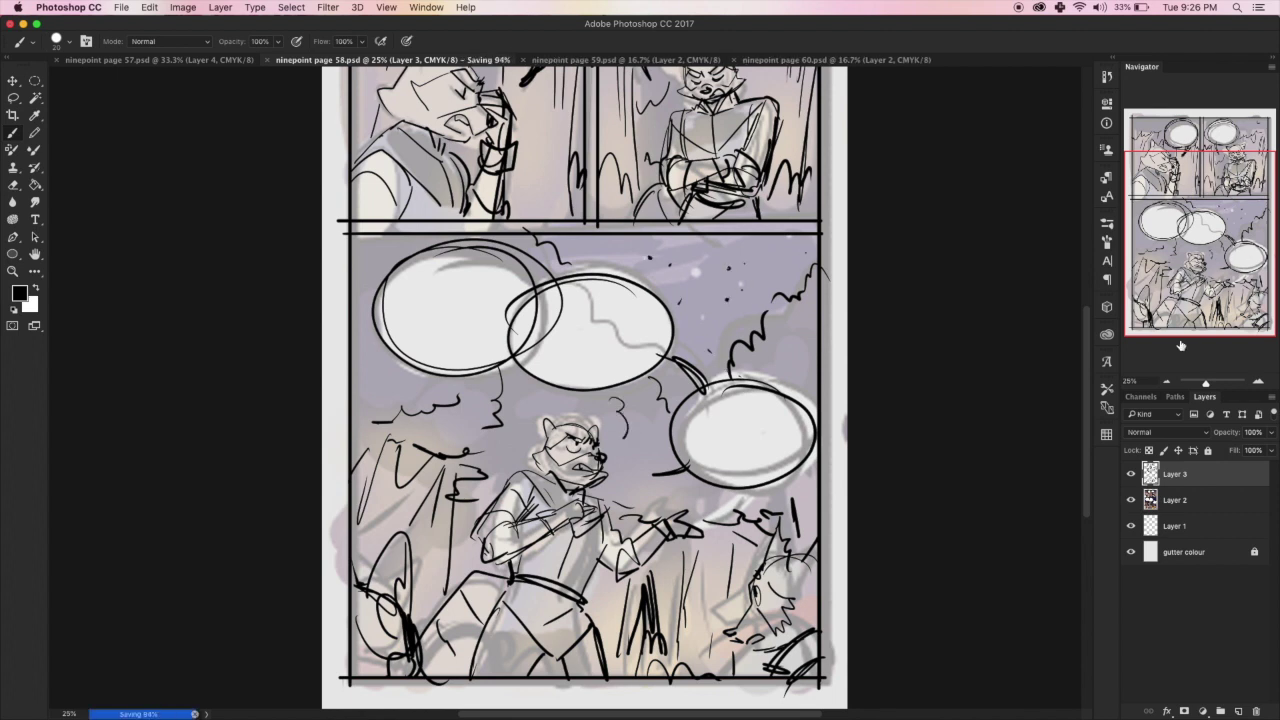
{"action": "left_click", "coordinate": [1168, 382]}
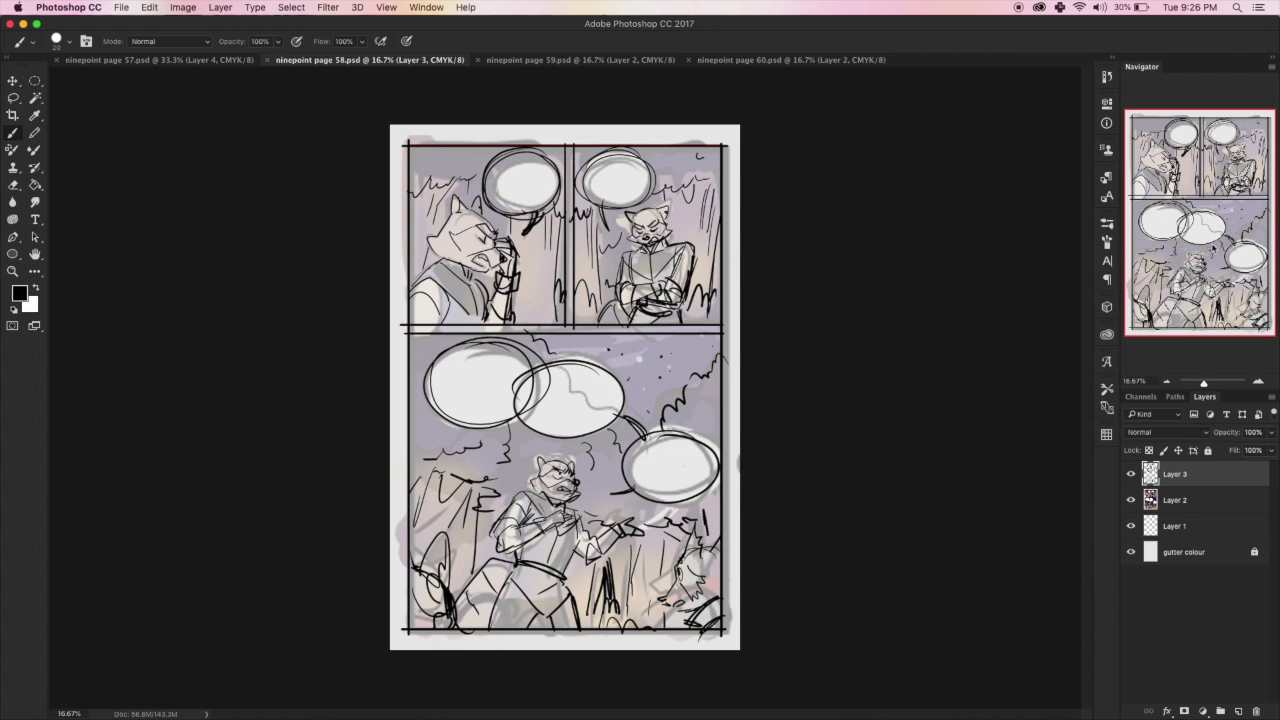
- On page 59, fade Layer 2's color rough to 11% and enlarge it from the top-left corner
{"action": "left_click", "coordinate": [575, 60]}
{"action": "left_click_drag", "start_coordinate": [1270, 432], "coordinate": [1229, 451]}
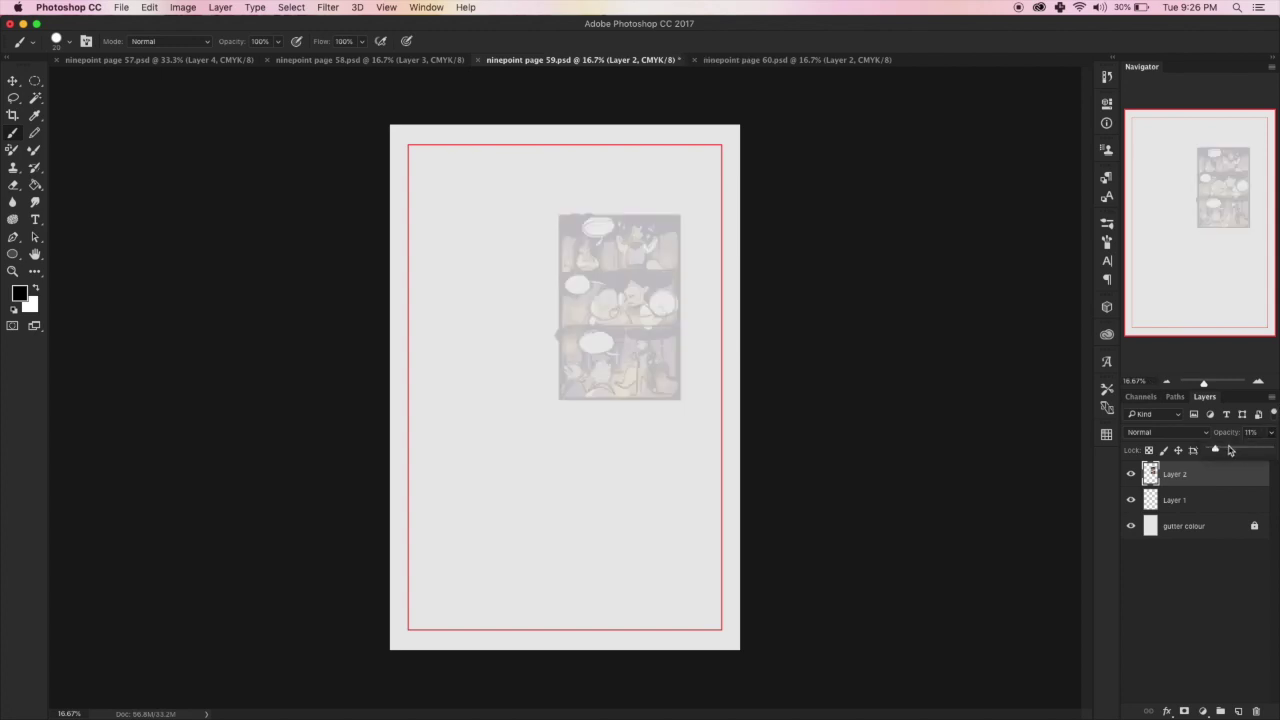
{"action": "key", "text": "ctrl+t"}
{"action": "left_click_drag", "start_coordinate": [619, 306], "coordinate": [468, 240]}
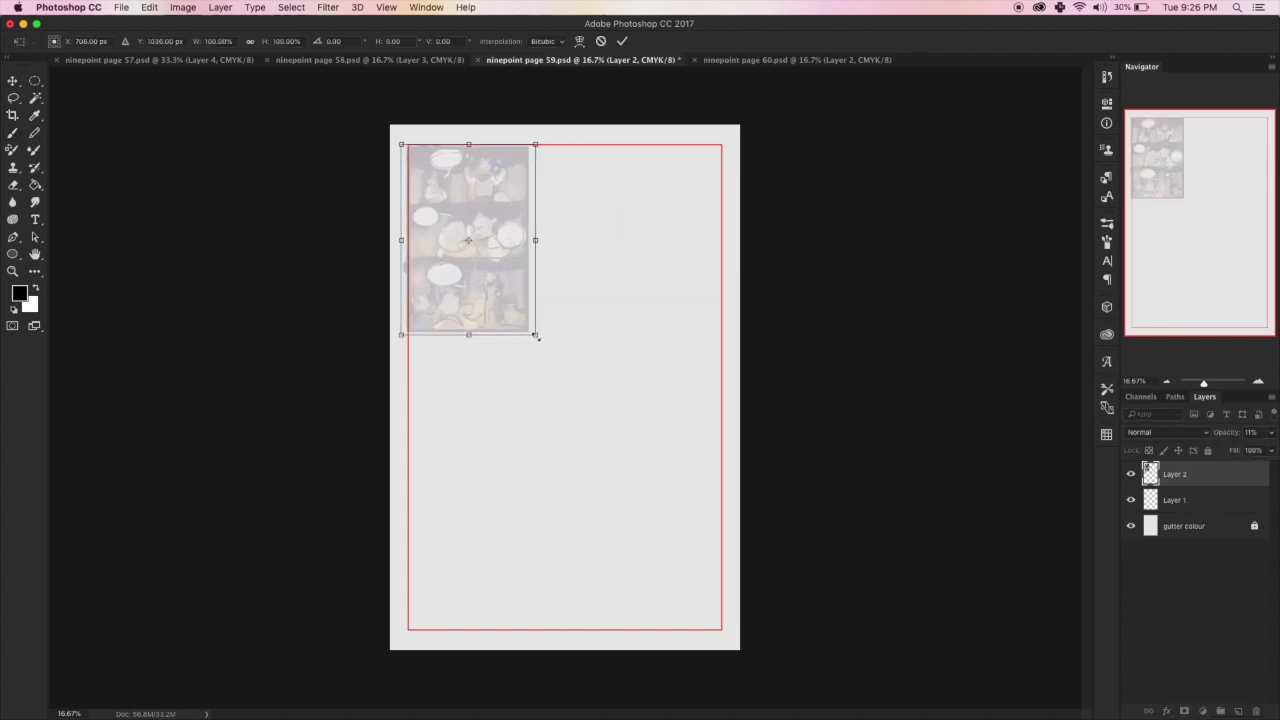
{"action": "left_click_drag", "start_coordinate": [538, 336], "coordinate": [740, 640]}
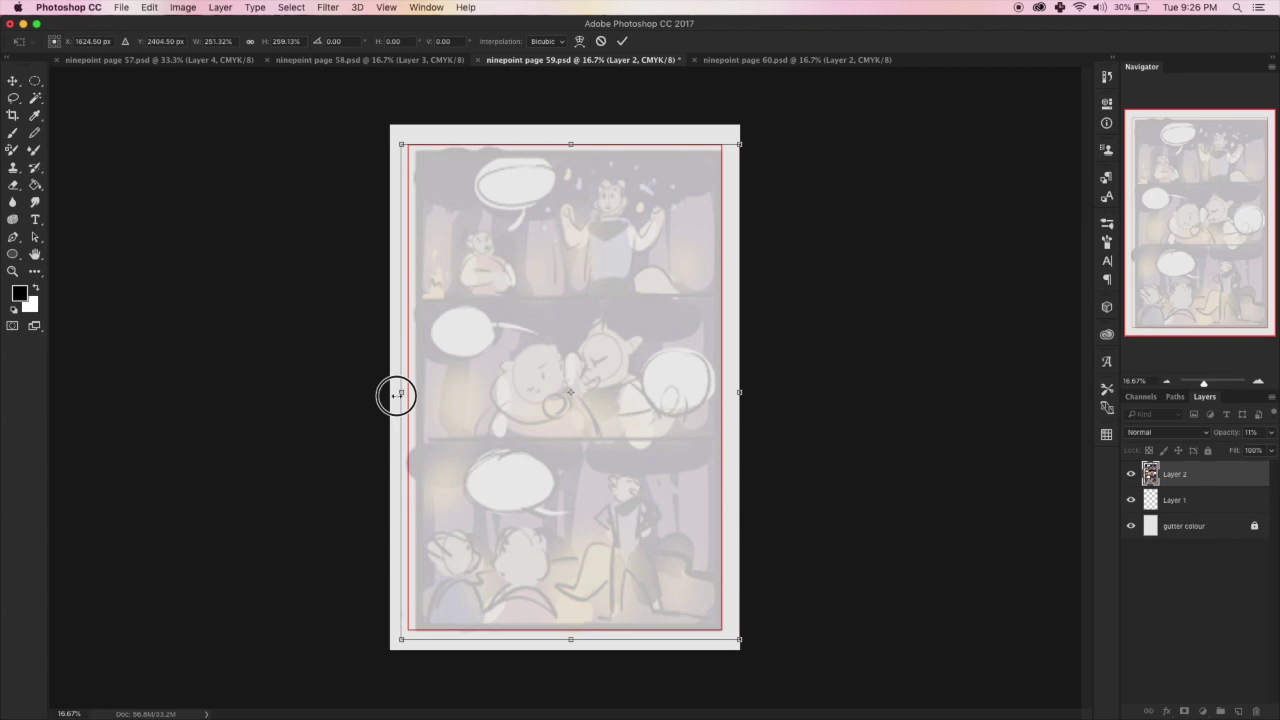
- Stretch the rough's edges to the page edges, commit the transform, and add a blank layer
{"action": "left_click_drag", "start_coordinate": [400, 394], "coordinate": [390, 394]}
{"action": "left_click_drag", "start_coordinate": [570, 144], "coordinate": [565, 136]}
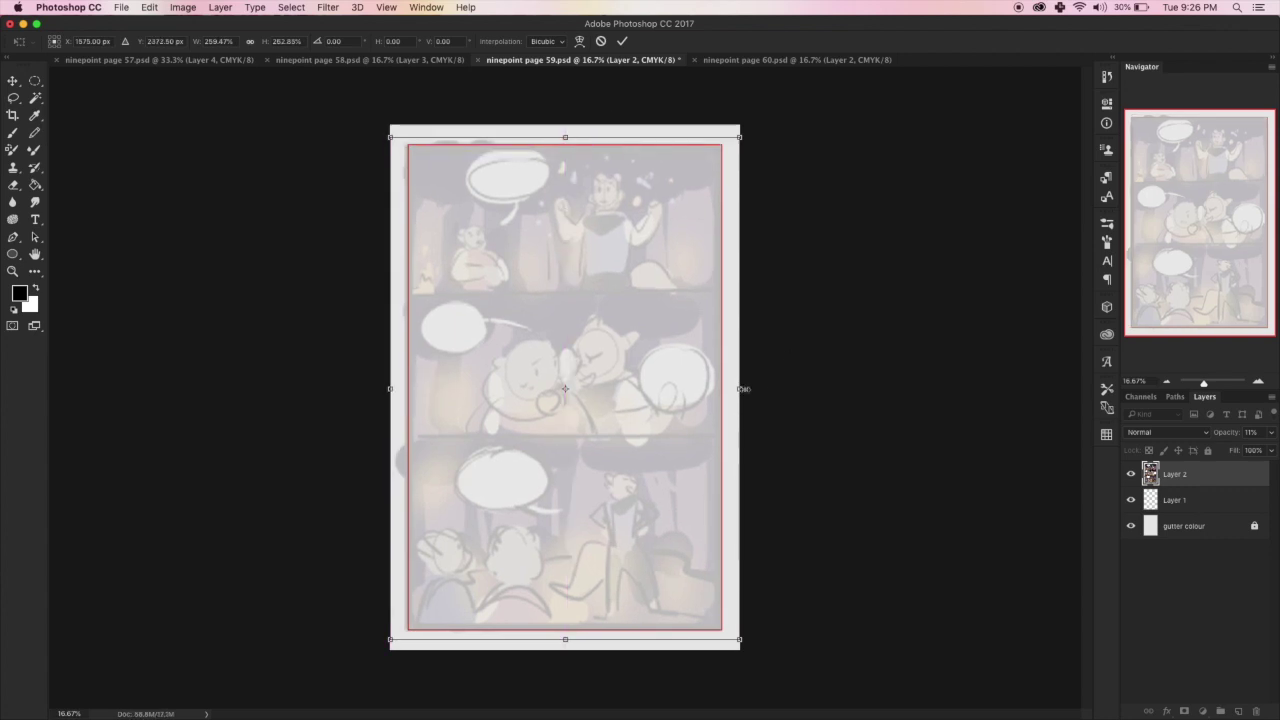
{"action": "left_click_drag", "start_coordinate": [741, 389], "coordinate": [748, 389]}
{"action": "key", "text": "Return"}
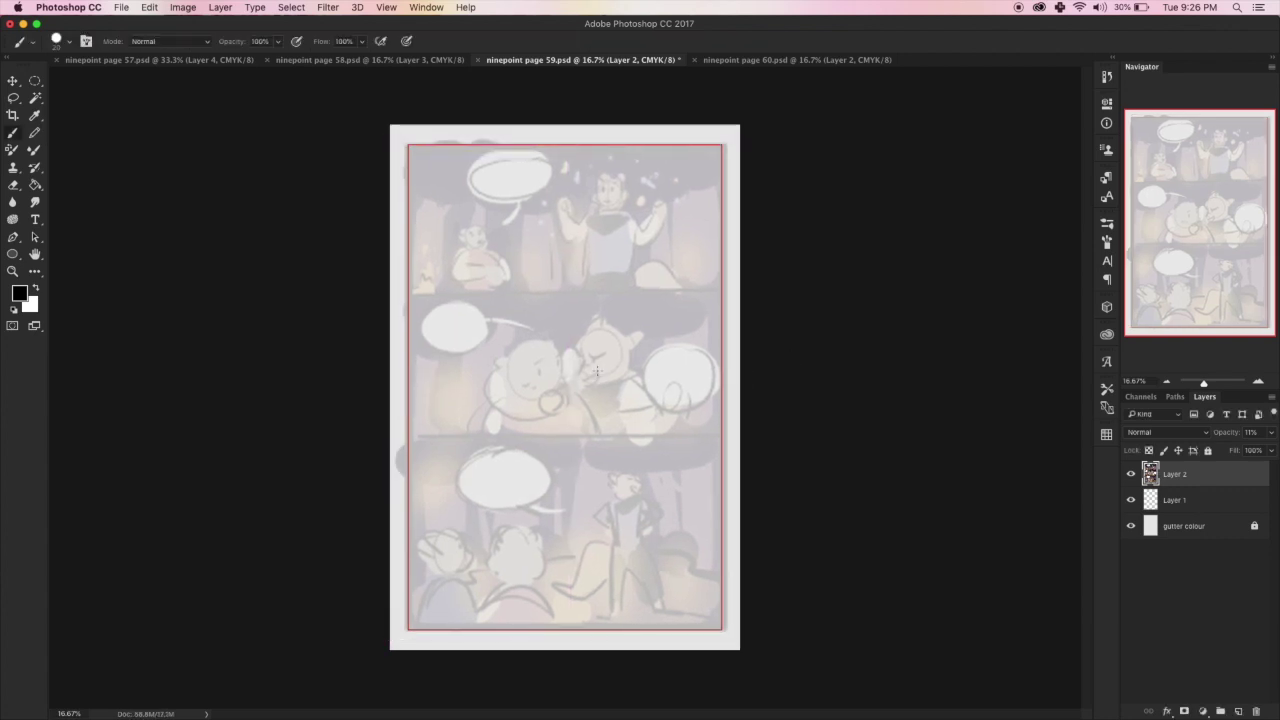
{"action": "left_click", "coordinate": [1236, 711]}
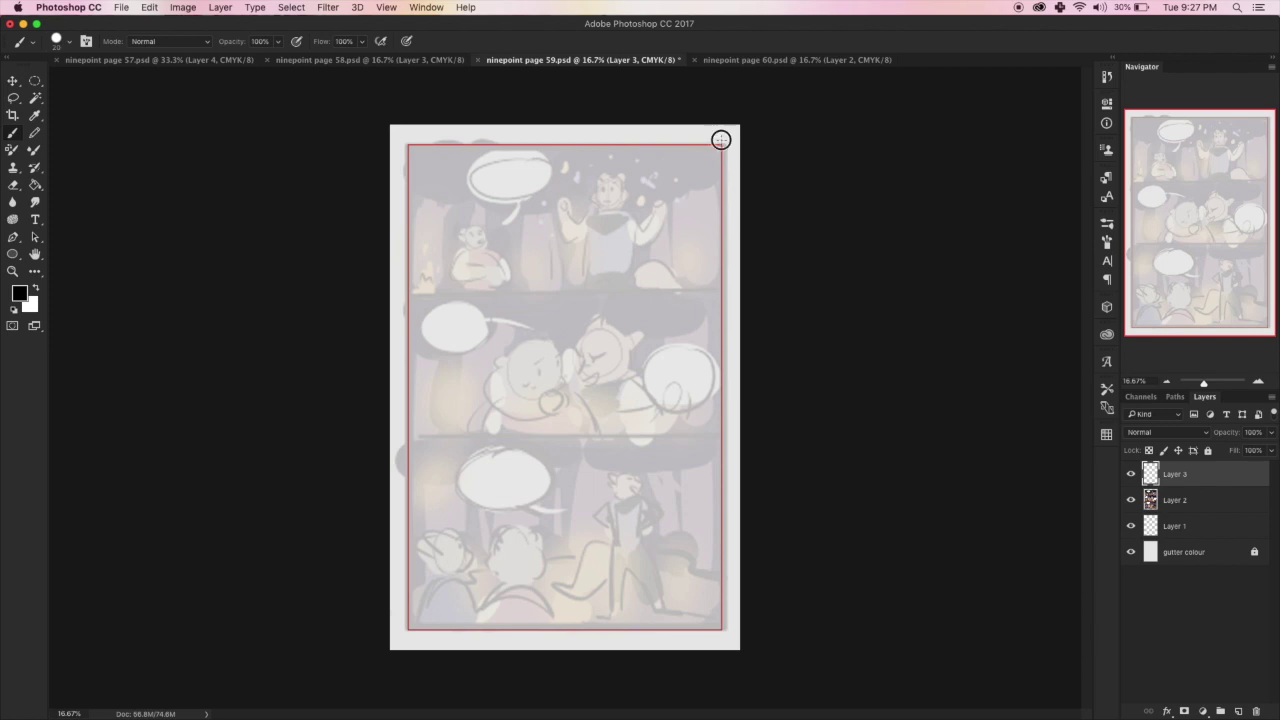
- Rule the page 59 border and top-panel divider, undo a misplaced divider, and zoom to 33.3%
{"action": "mouse_move", "coordinate": [721, 139]}
{"action": "left_mouse_down"}
{"action": "mouse_move", "coordinate": [721, 632]}
{"action": "mouse_move", "coordinate": [392, 630]}
{"action": "mouse_move", "coordinate": [408, 142]}
{"action": "mouse_move", "coordinate": [726, 143]}
{"action": "left_mouse_up"}
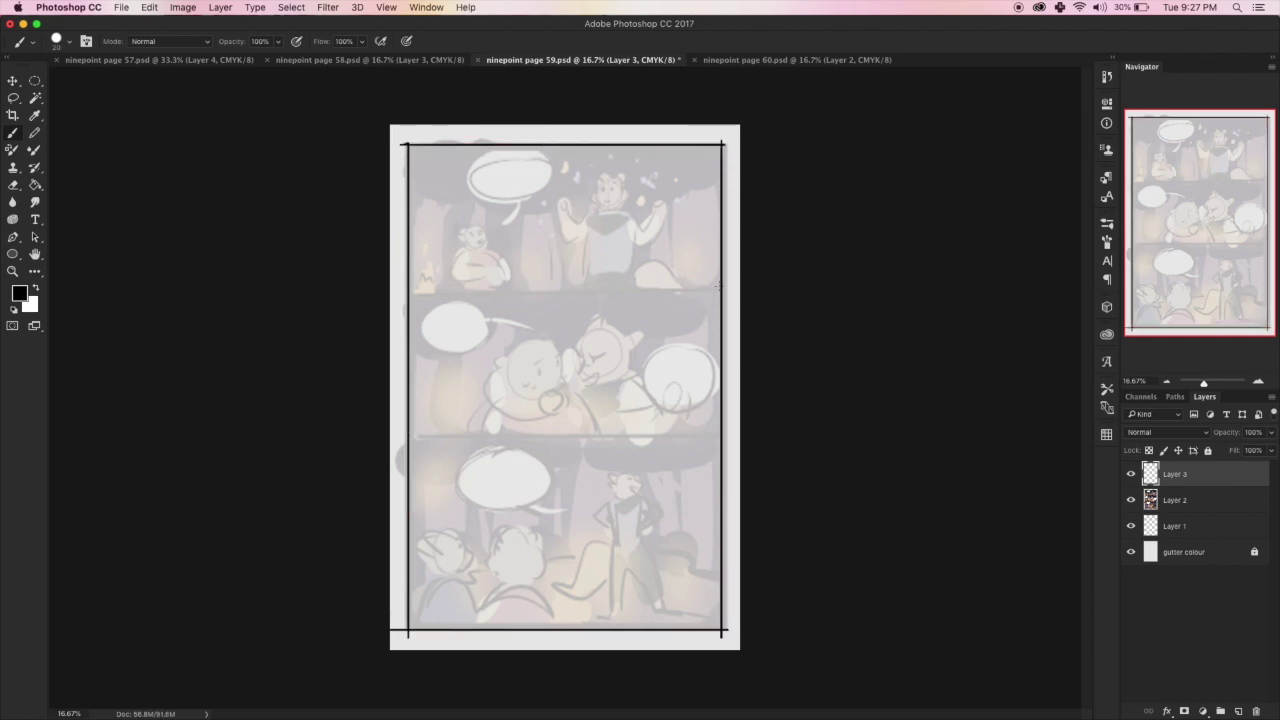
{"action": "mouse_move", "coordinate": [718, 286]}
{"action": "left_mouse_down"}
{"action": "mouse_move", "coordinate": [404, 286]}
{"action": "mouse_move", "coordinate": [720, 293]}
{"action": "left_mouse_up"}
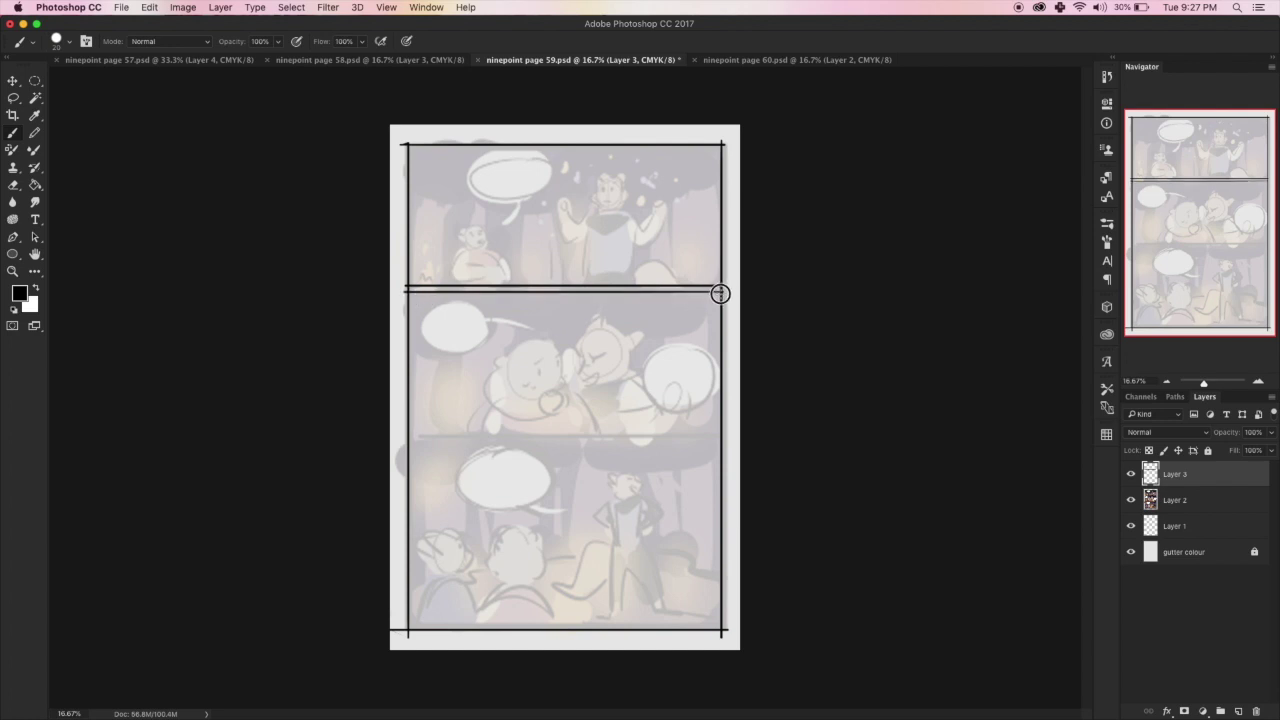
{"action": "left_click_drag", "start_coordinate": [725, 428], "coordinate": [390, 440]}
{"action": "key", "text": "super+z"}
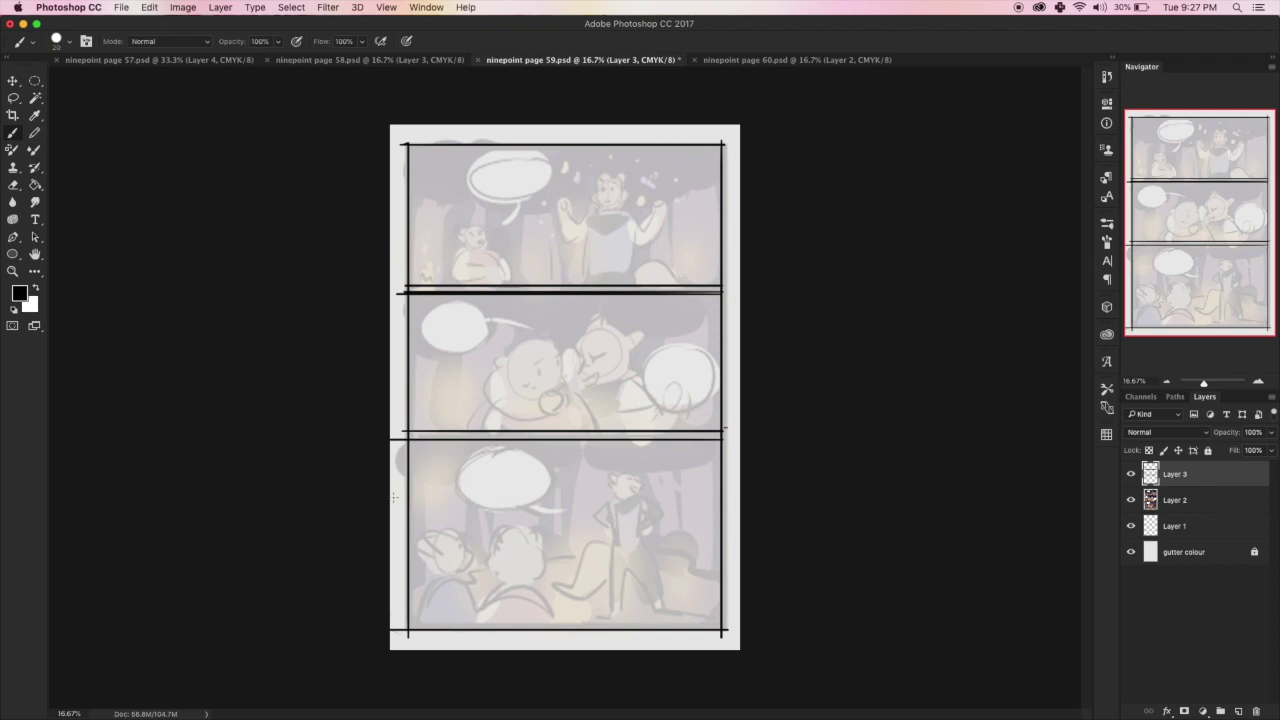
{"action": "key", "text": "super+plus"}
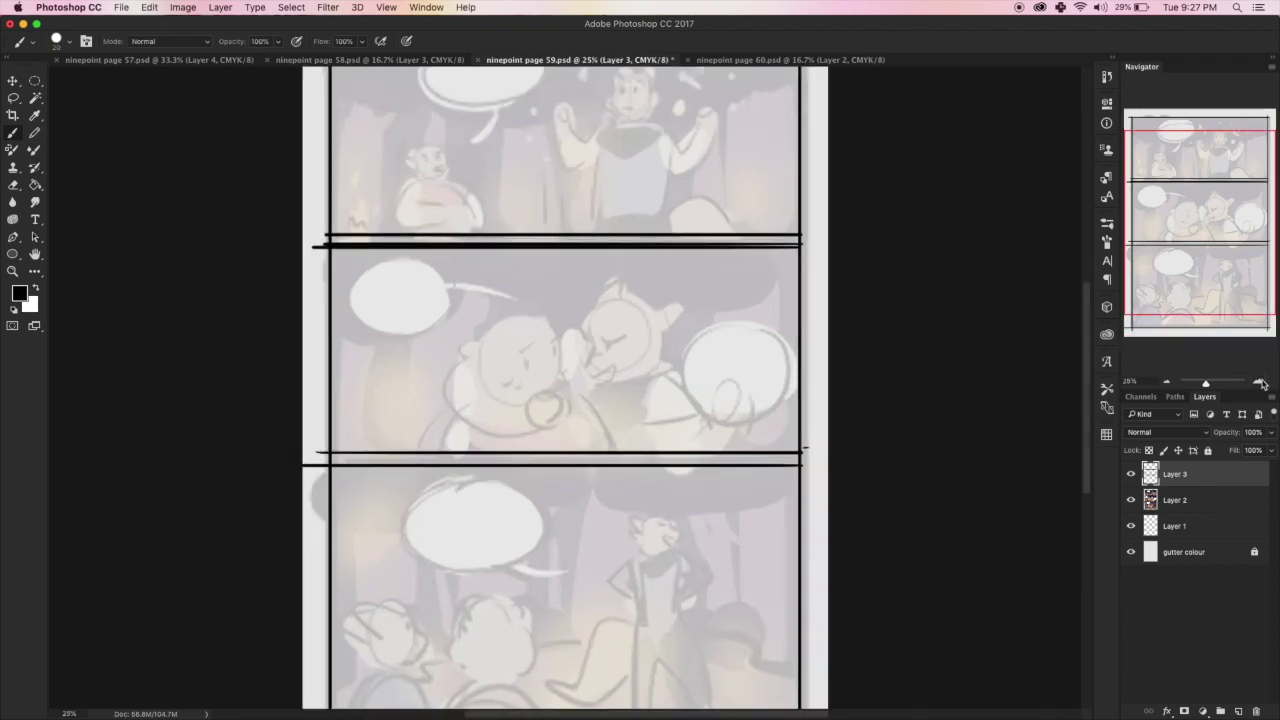
{"action": "left_click_drag", "start_coordinate": [1200, 225], "coordinate": [1200, 260]}
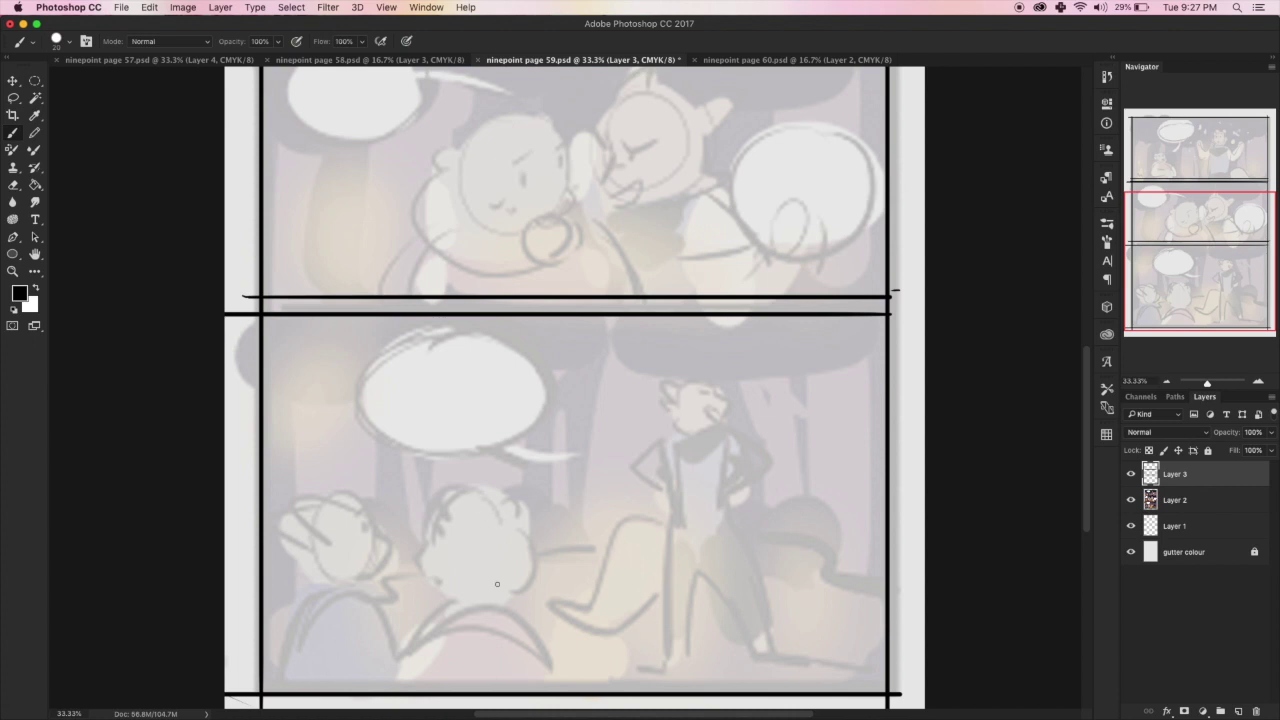
{"action": "scroll", "coordinate": [550, 380], "scroll_direction": "up", "scroll_amount": 5}
{"action": "scroll", "coordinate": [550, 380], "scroll_direction": "up", "scroll_amount": 3}
{"action": "left_click_drag", "start_coordinate": [500, 402], "coordinate": [528, 400]}
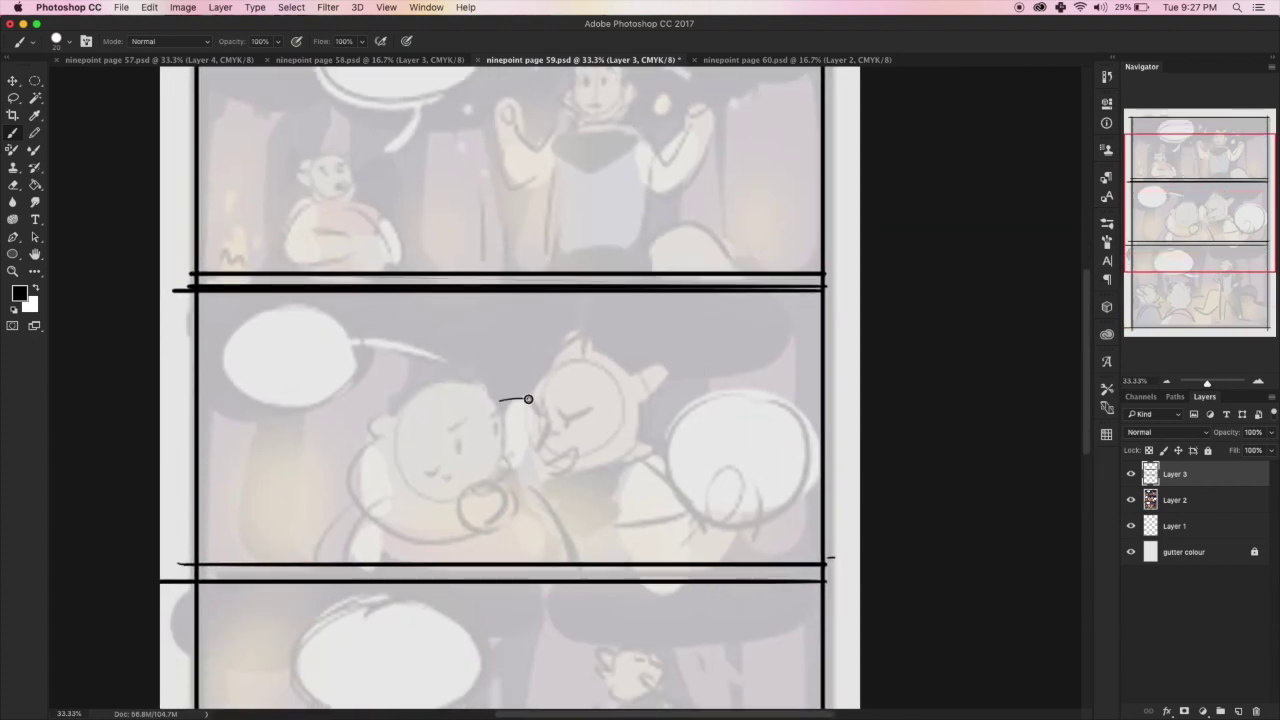
- Sketch the left character's arm, head, face marks, eyebrows and ears over the rough
{"action": "mouse_move", "coordinate": [366, 450]}
{"action": "left_mouse_down"}
{"action": "mouse_move", "coordinate": [416, 465]}
{"action": "mouse_move", "coordinate": [380, 492]}
{"action": "mouse_move", "coordinate": [461, 510]}
{"action": "mouse_move", "coordinate": [495, 498]}
{"action": "mouse_move", "coordinate": [508, 540]}
{"action": "mouse_move", "coordinate": [445, 545]}
{"action": "left_mouse_up"}
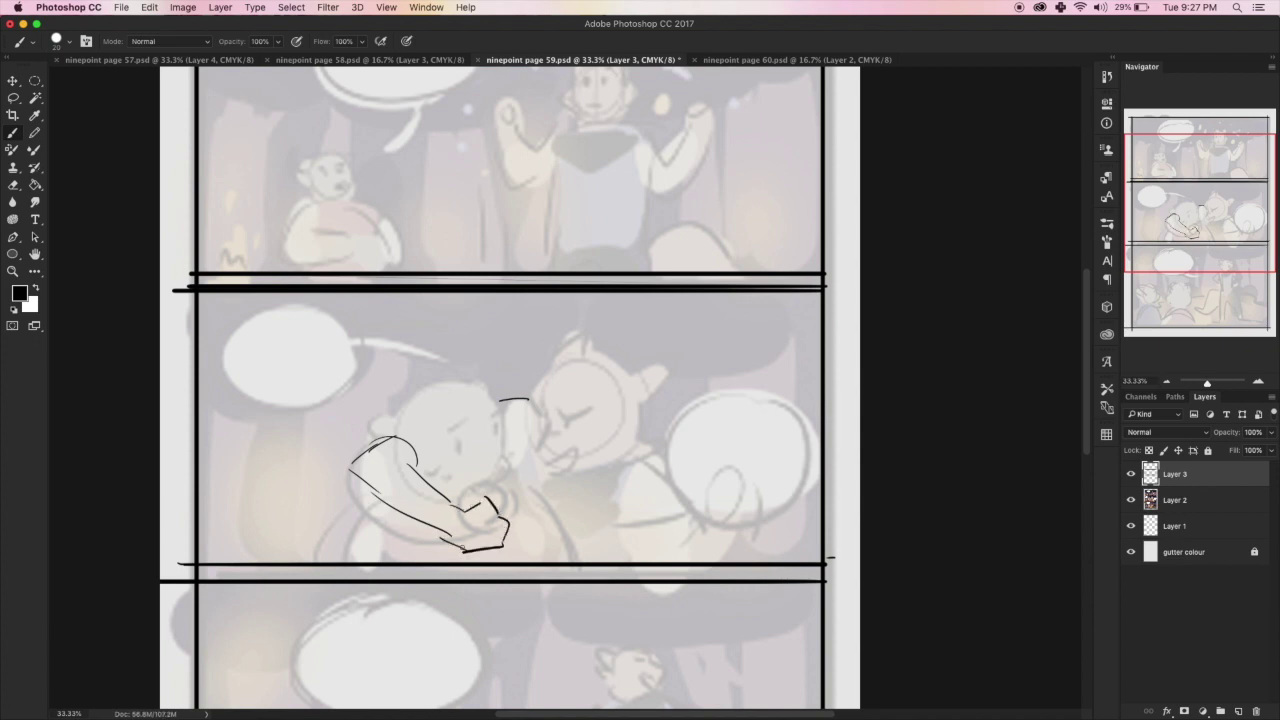
{"action": "left_click_drag", "start_coordinate": [404, 414], "coordinate": [476, 398]}
{"action": "left_click_drag", "start_coordinate": [410, 404], "coordinate": [482, 392]}
{"action": "mouse_move", "coordinate": [394, 436]}
{"action": "left_mouse_down"}
{"action": "mouse_move", "coordinate": [436, 484]}
{"action": "mouse_move", "coordinate": [420, 478]}
{"action": "mouse_move", "coordinate": [491, 432]}
{"action": "mouse_move", "coordinate": [512, 464]}
{"action": "mouse_move", "coordinate": [488, 500]}
{"action": "mouse_move", "coordinate": [464, 504]}
{"action": "left_mouse_up"}
{"action": "mouse_move", "coordinate": [460, 440]}
{"action": "left_mouse_down"}
{"action": "mouse_move", "coordinate": [478, 470]}
{"action": "mouse_move", "coordinate": [478, 418]}
{"action": "mouse_move", "coordinate": [490, 420]}
{"action": "left_mouse_up"}
{"action": "left_click_drag", "start_coordinate": [476, 418], "coordinate": [510, 462]}
{"action": "left_click_drag", "start_coordinate": [404, 405], "coordinate": [380, 438]}
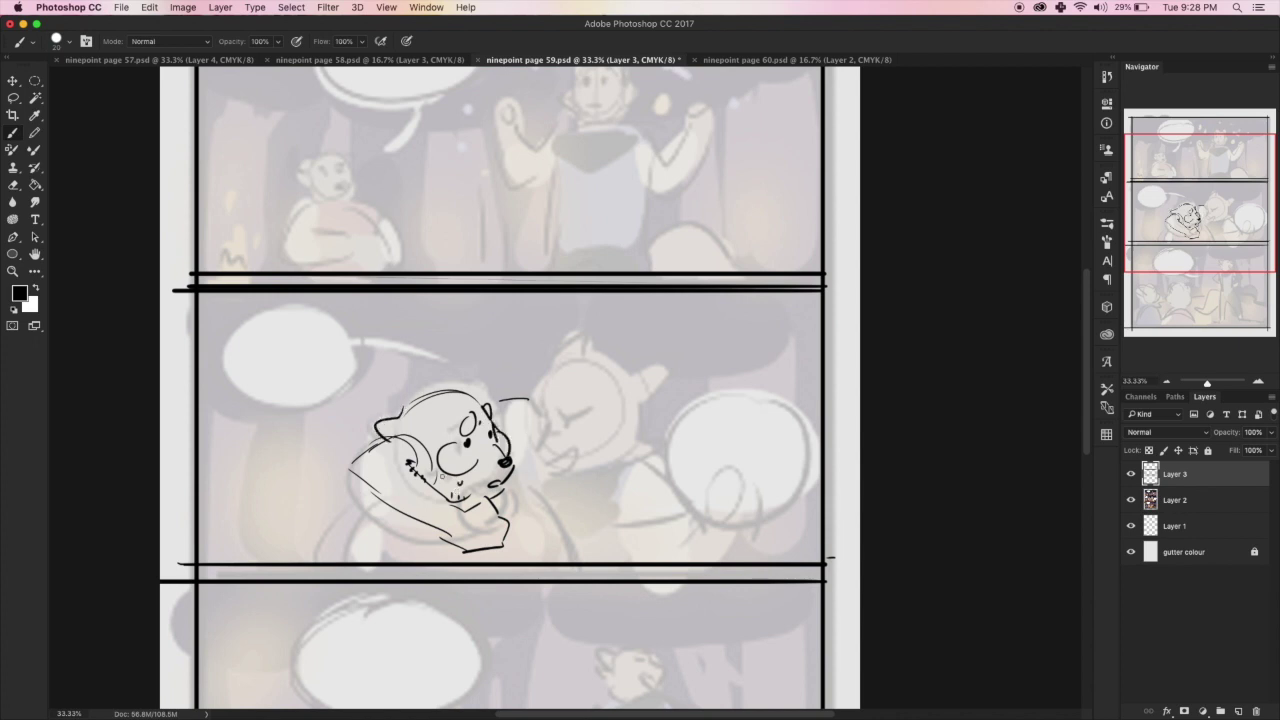
{"action": "left_click_drag", "start_coordinate": [450, 390], "coordinate": [470, 392]}
{"action": "left_click_drag", "start_coordinate": [508, 438], "coordinate": [514, 446]}
{"action": "mouse_move", "coordinate": [468, 397]}
{"action": "left_mouse_down"}
{"action": "mouse_move", "coordinate": [400, 410]}
{"action": "mouse_move", "coordinate": [380, 428]}
{"action": "left_mouse_up"}
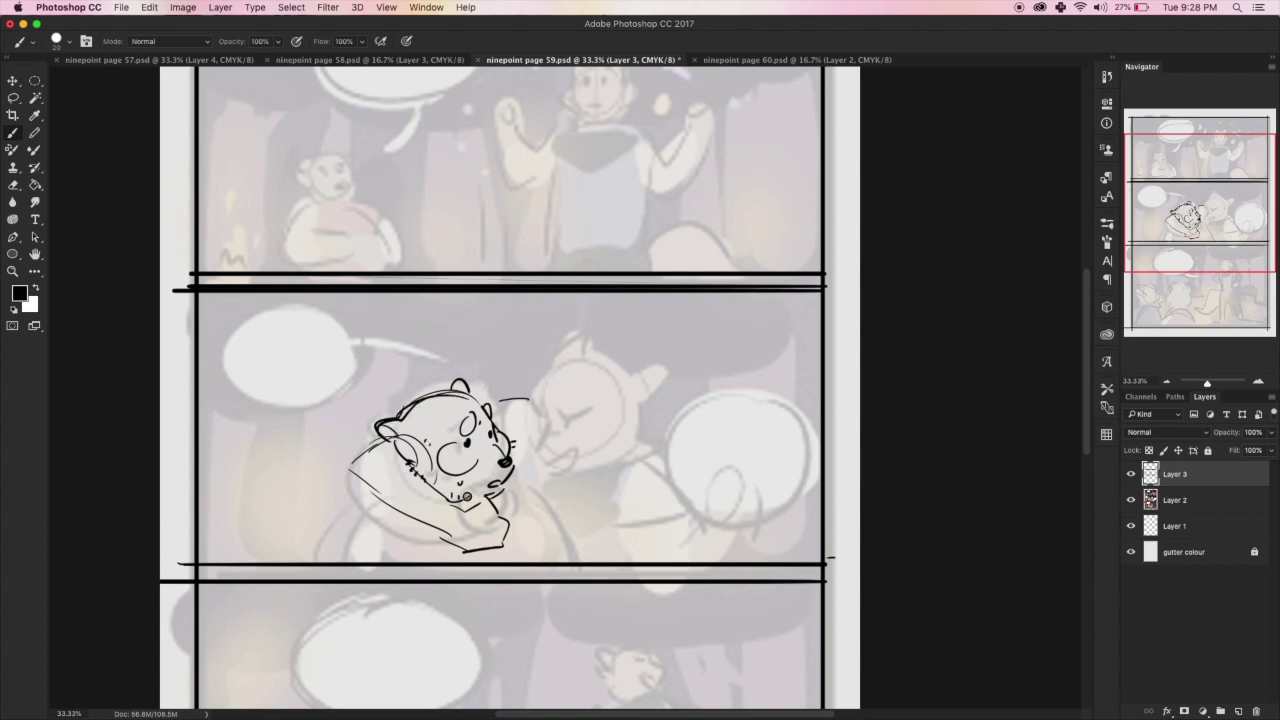
- Add the chin line, shoulders and collar marks in the middle panel
{"action": "left_click_drag", "start_coordinate": [456, 500], "coordinate": [494, 494]}
{"action": "left_click_drag", "start_coordinate": [378, 498], "coordinate": [330, 560]}
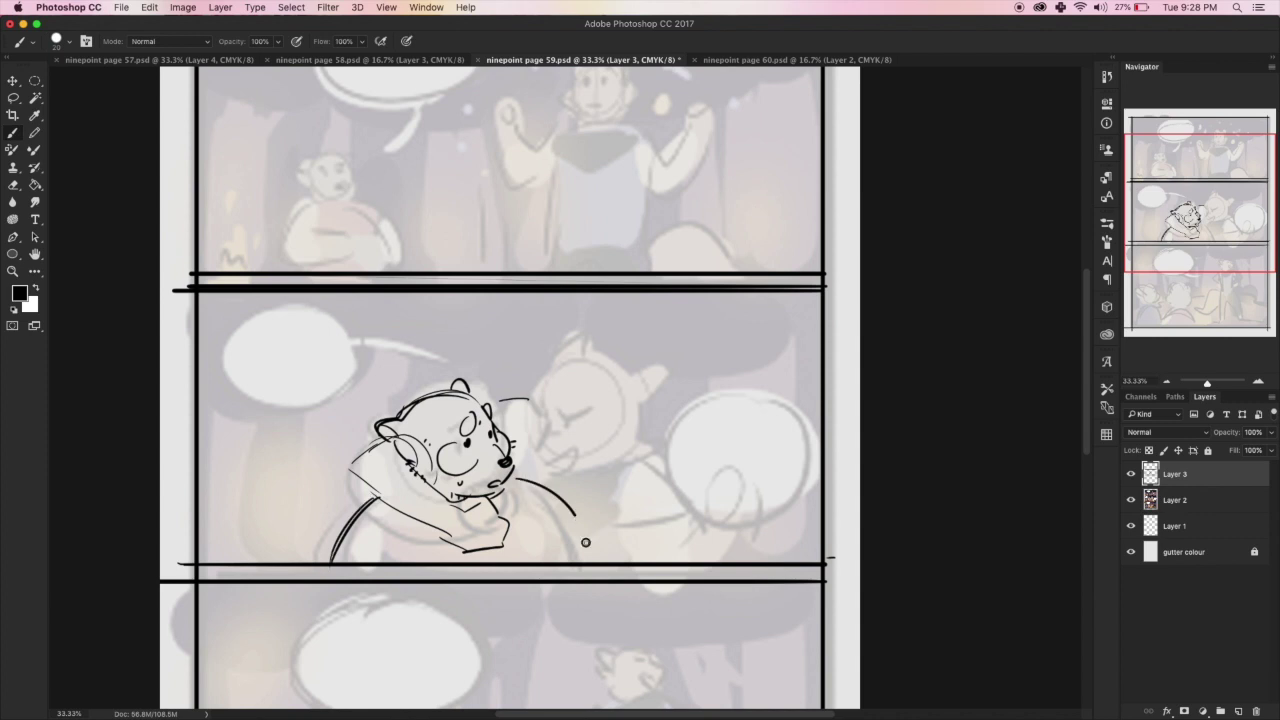
{"action": "left_click_drag", "start_coordinate": [516, 478], "coordinate": [600, 564]}
{"action": "mouse_move", "coordinate": [360, 500]}
{"action": "left_mouse_down"}
{"action": "mouse_move", "coordinate": [312, 580]}
{"action": "mouse_move", "coordinate": [378, 474]}
{"action": "left_mouse_up"}
{"action": "left_click_drag", "start_coordinate": [364, 486], "coordinate": [376, 462]}
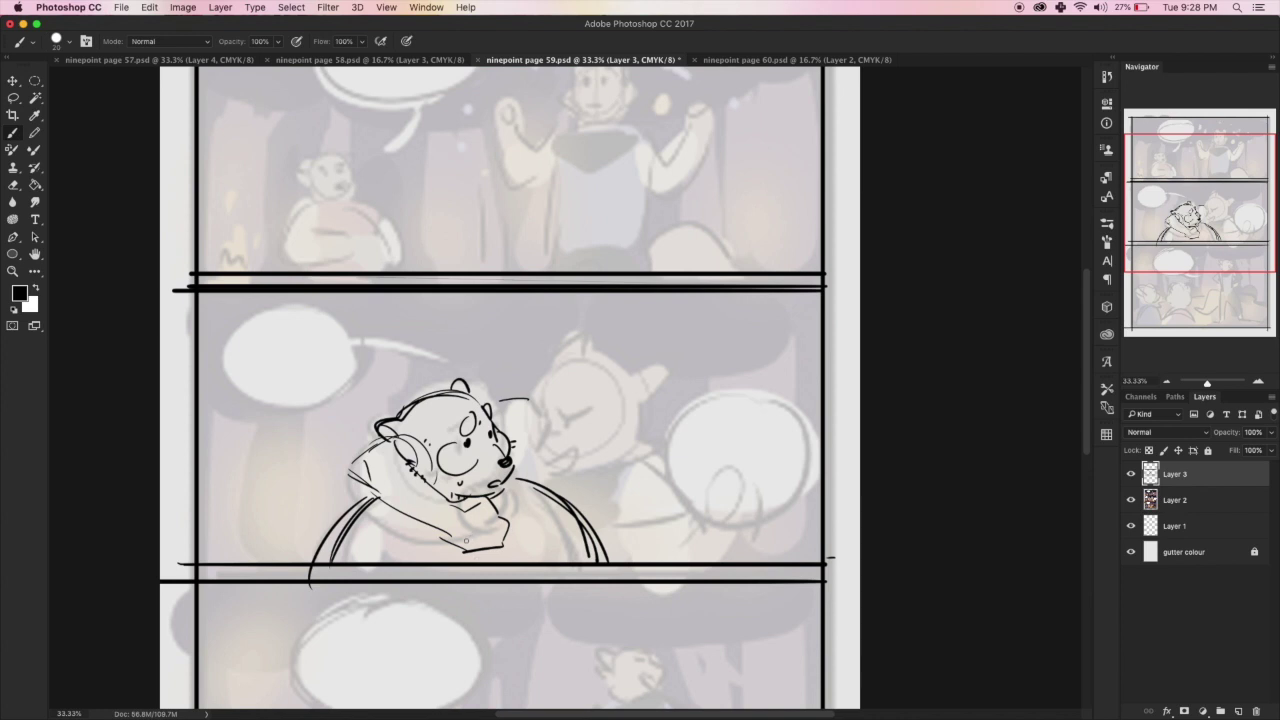
- Draw the raised fist and the second character's head, eye, snout and mouth
{"action": "mouse_move", "coordinate": [634, 448]}
{"action": "left_mouse_down"}
{"action": "mouse_move", "coordinate": [682, 486]}
{"action": "mouse_move", "coordinate": [622, 530]}
{"action": "mouse_move", "coordinate": [666, 496]}
{"action": "left_mouse_up"}
{"action": "mouse_move", "coordinate": [608, 378]}
{"action": "left_mouse_down"}
{"action": "mouse_move", "coordinate": [554, 368]}
{"action": "mouse_move", "coordinate": [540, 382]}
{"action": "mouse_move", "coordinate": [528, 466]}
{"action": "mouse_move", "coordinate": [548, 392]}
{"action": "mouse_move", "coordinate": [596, 412]}
{"action": "left_mouse_up"}
{"action": "mouse_move", "coordinate": [560, 410]}
{"action": "left_mouse_down"}
{"action": "mouse_move", "coordinate": [596, 424]}
{"action": "mouse_move", "coordinate": [584, 438]}
{"action": "mouse_move", "coordinate": [534, 410]}
{"action": "left_mouse_up"}
{"action": "left_click", "coordinate": [584, 424]}
{"action": "left_click", "coordinate": [564, 440]}
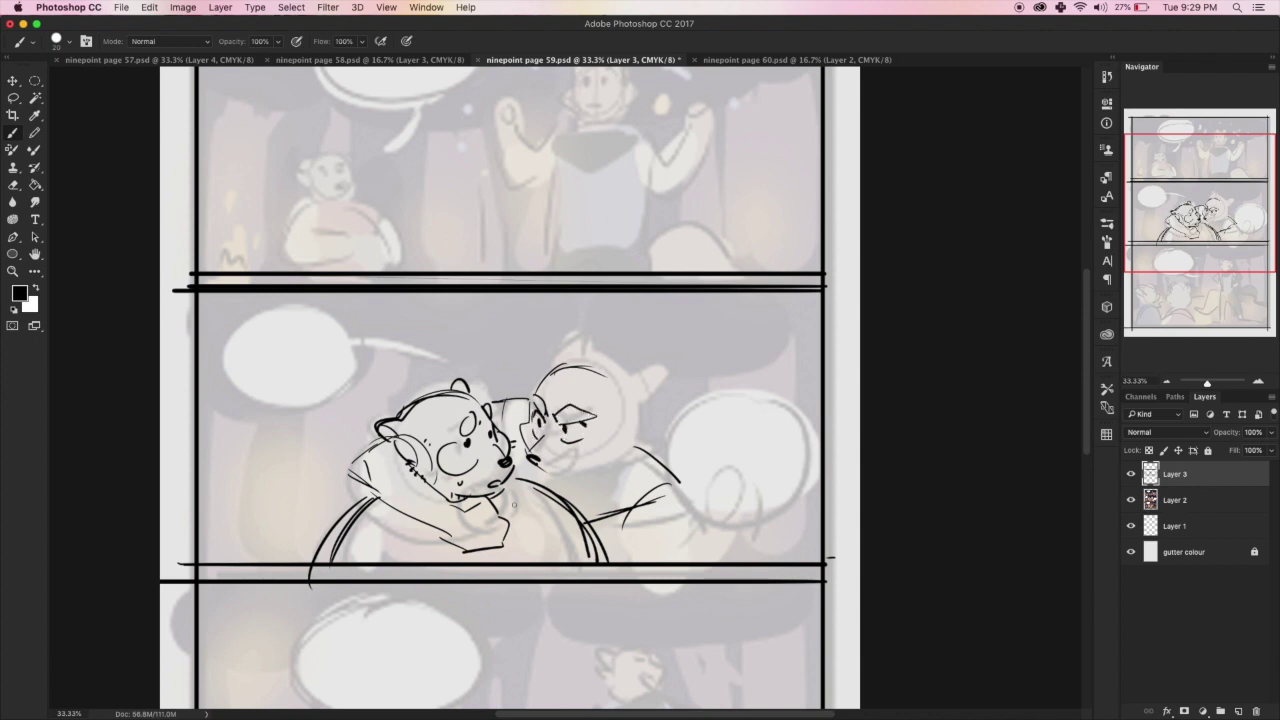
{"action": "mouse_move", "coordinate": [534, 456]}
{"action": "left_mouse_down"}
{"action": "mouse_move", "coordinate": [546, 470]}
{"action": "mouse_move", "coordinate": [586, 450]}
{"action": "left_mouse_up"}
{"action": "left_click_drag", "start_coordinate": [560, 458], "coordinate": [572, 468]}
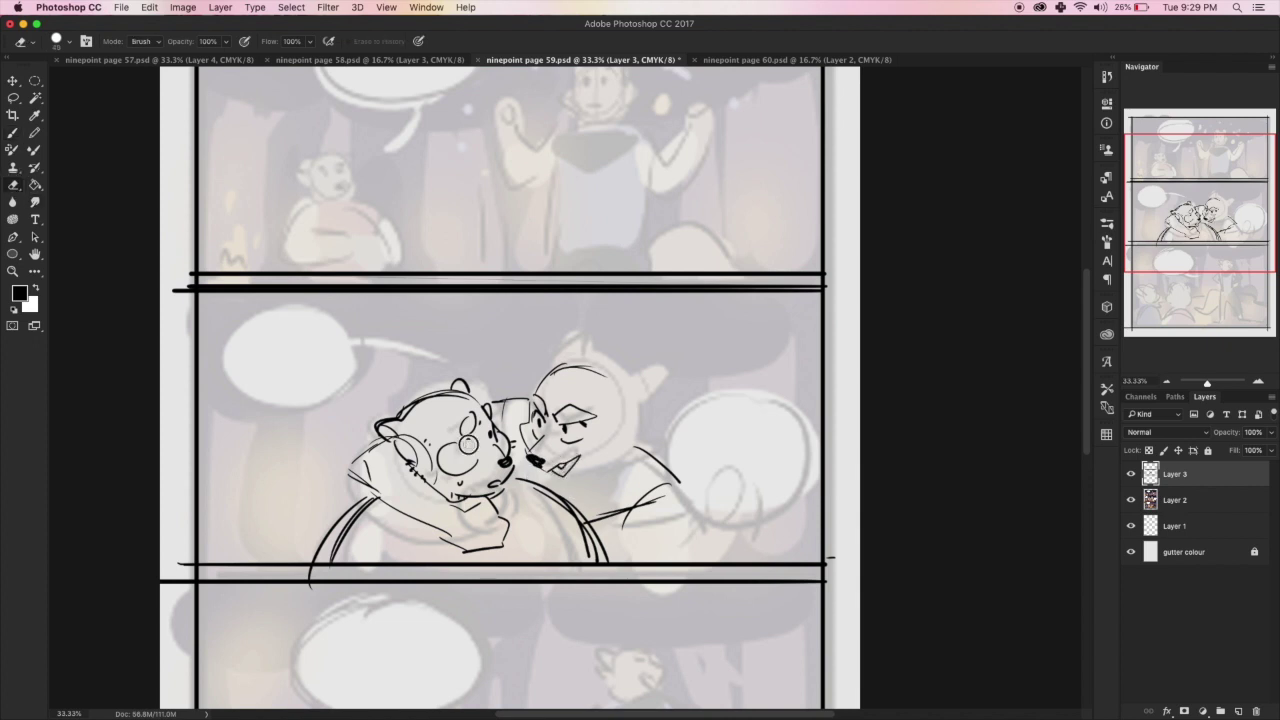
{"action": "left_click", "coordinate": [470, 441]}
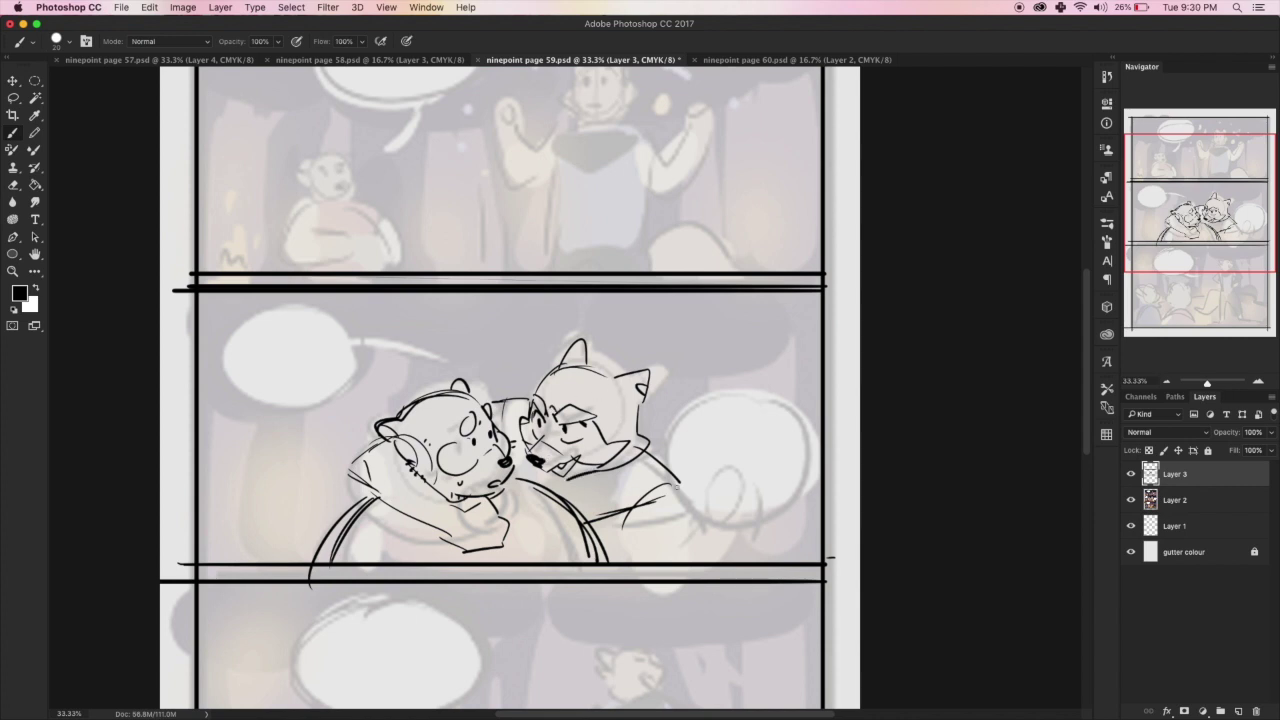
- Line the right character's arm, close collar and jaw gaps, and add a pupil
{"action": "left_click_drag", "start_coordinate": [678, 486], "coordinate": [688, 534]}
{"action": "left_click_drag", "start_coordinate": [474, 400], "coordinate": [522, 410]}
{"action": "left_click_drag", "start_coordinate": [646, 450], "coordinate": [680, 470]}
{"action": "mouse_move", "coordinate": [570, 470]}
{"action": "left_mouse_down"}
{"action": "mouse_move", "coordinate": [622, 492]}
{"action": "mouse_move", "coordinate": [582, 476]}
{"action": "left_mouse_up"}
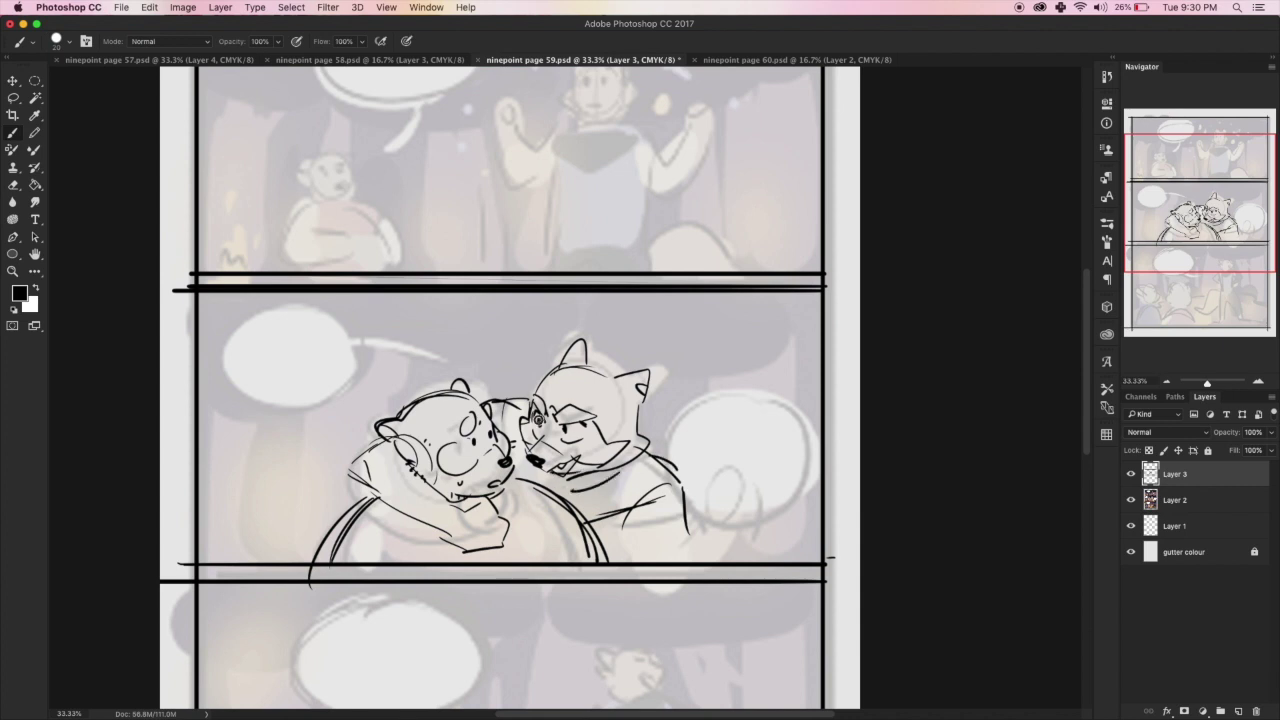
{"action": "mouse_move", "coordinate": [556, 424]}
{"action": "left_mouse_down"}
{"action": "mouse_move", "coordinate": [544, 440]}
{"action": "mouse_move", "coordinate": [566, 432]}
{"action": "mouse_move", "coordinate": [540, 428]}
{"action": "left_mouse_up"}
- Refine the right character's pupil, cheek and arm, then erase its head linework
{"action": "key", "text": "e"}
{"action": "key", "text": "b"}
{"action": "left_click_drag", "start_coordinate": [558, 426], "coordinate": [586, 456]}
{"action": "key", "text": "e"}
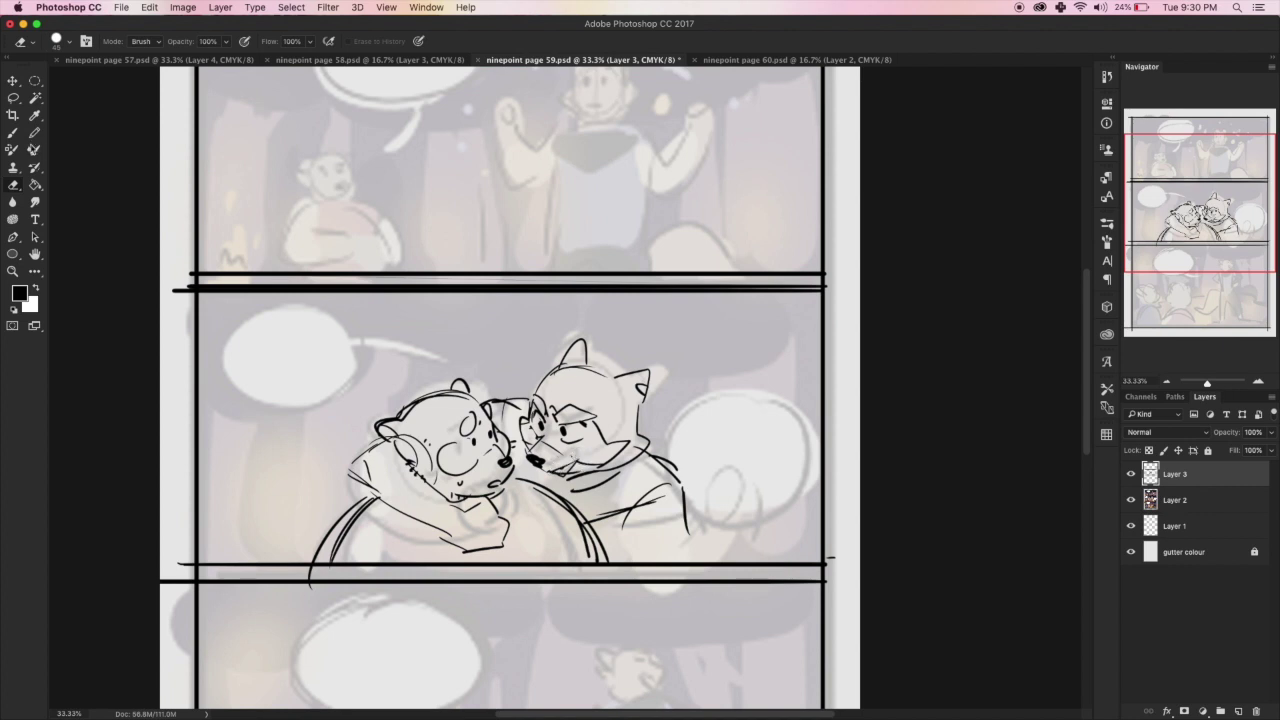
{"action": "key", "text": "b"}
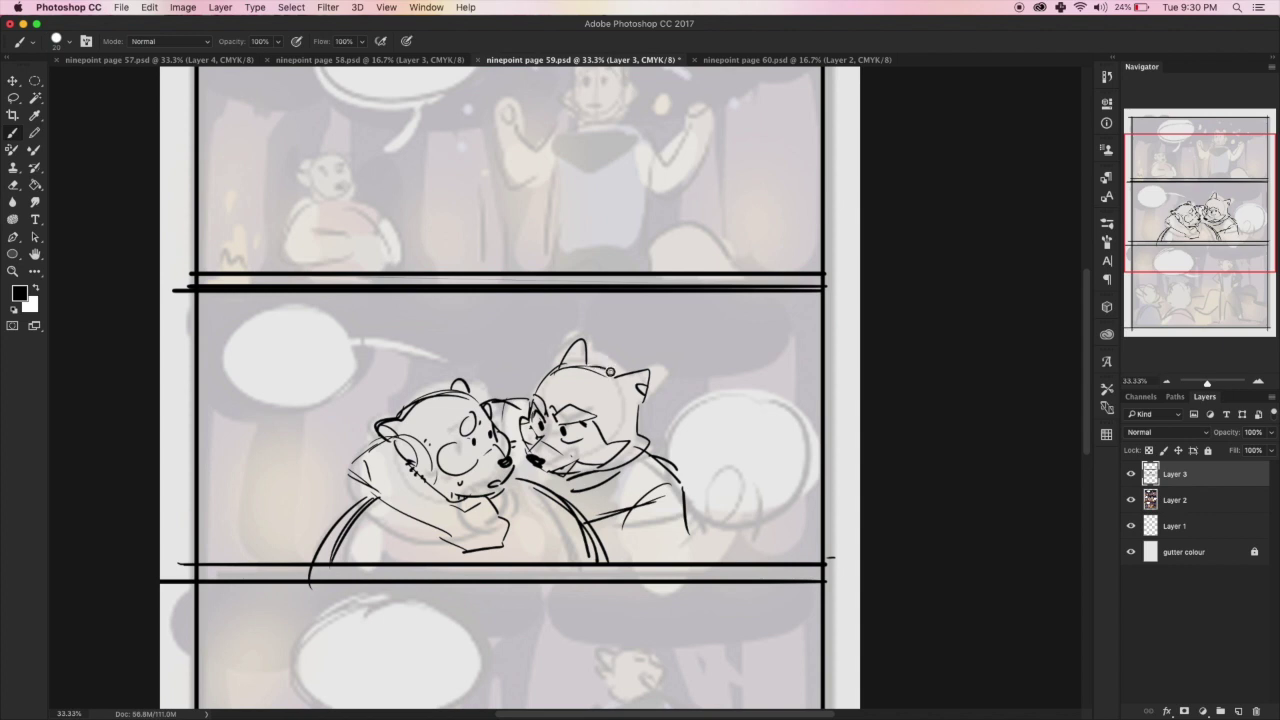
{"action": "left_click_drag", "start_coordinate": [640, 405], "coordinate": [620, 465]}
{"action": "left_click_drag", "start_coordinate": [672, 492], "coordinate": [686, 532]}
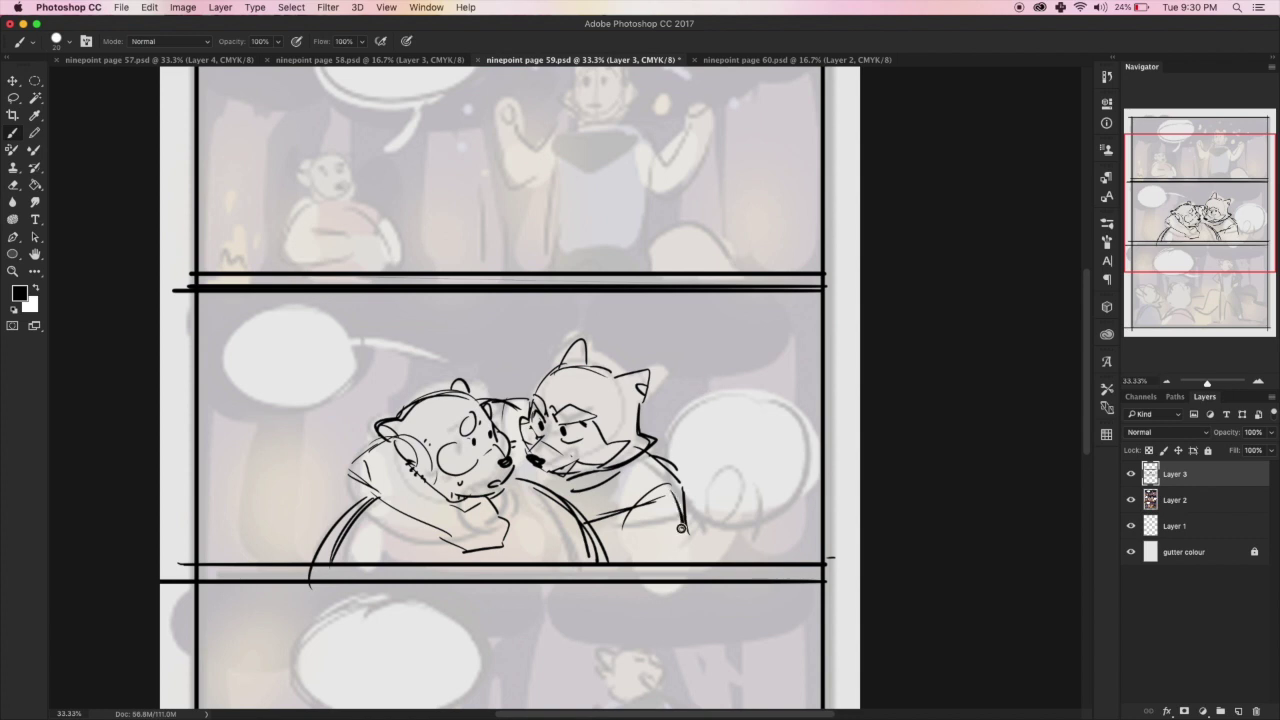
{"action": "key", "text": "e"}
{"action": "mouse_move", "coordinate": [530, 440]}
{"action": "left_mouse_down"}
{"action": "mouse_move", "coordinate": [560, 350]}
{"action": "mouse_move", "coordinate": [598, 450]}
{"action": "mouse_move", "coordinate": [640, 400]}
{"action": "mouse_move", "coordinate": [590, 465]}
{"action": "mouse_move", "coordinate": [540, 460]}
{"action": "mouse_move", "coordinate": [570, 383]}
{"action": "left_mouse_up"}
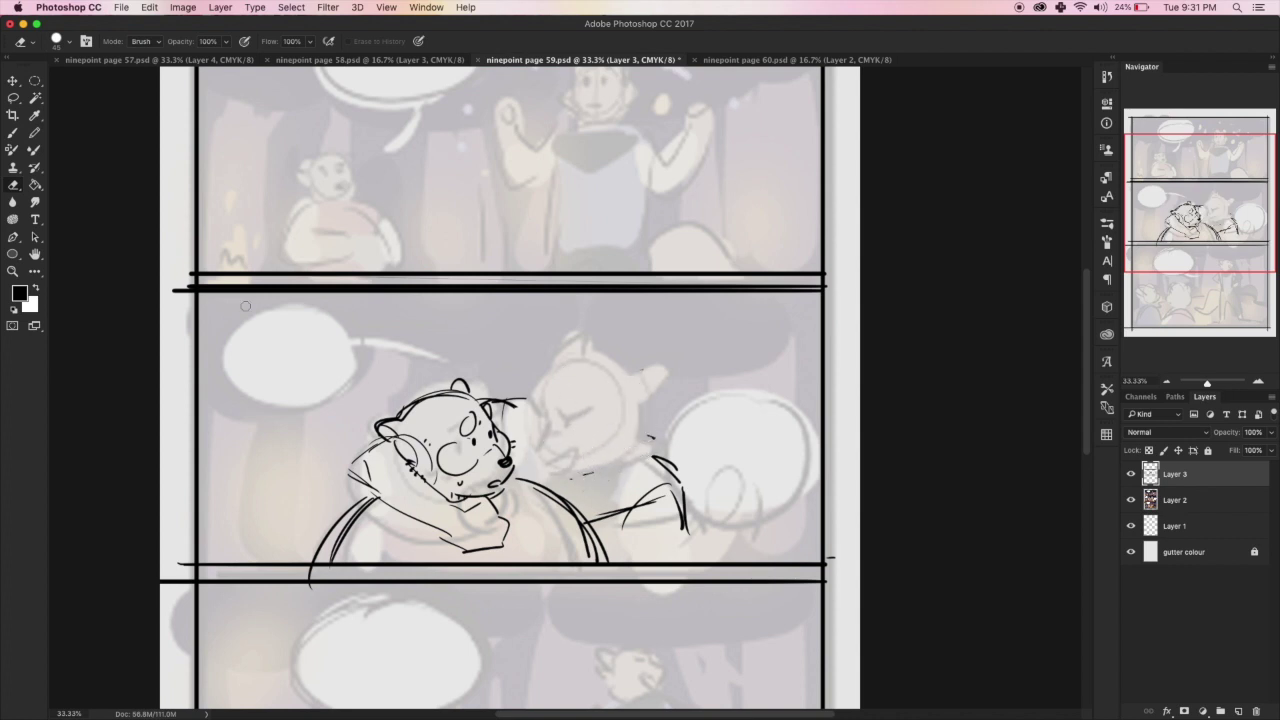
{"action": "key", "text": "b"}
- Redraw the right character's head with brow, ears, eye, snout and angular jaw
{"action": "mouse_move", "coordinate": [558, 362]}
{"action": "left_mouse_down"}
{"action": "mouse_move", "coordinate": [530, 400]}
{"action": "mouse_move", "coordinate": [528, 460]}
{"action": "mouse_move", "coordinate": [574, 472]}
{"action": "left_mouse_up"}
{"action": "mouse_move", "coordinate": [548, 428]}
{"action": "left_mouse_down"}
{"action": "mouse_move", "coordinate": [592, 408]}
{"action": "mouse_move", "coordinate": [587, 430]}
{"action": "left_mouse_up"}
{"action": "mouse_move", "coordinate": [528, 396]}
{"action": "left_mouse_down"}
{"action": "mouse_move", "coordinate": [542, 430]}
{"action": "mouse_move", "coordinate": [606, 462]}
{"action": "mouse_move", "coordinate": [646, 410]}
{"action": "mouse_move", "coordinate": [534, 438]}
{"action": "mouse_move", "coordinate": [614, 362]}
{"action": "left_mouse_up"}
{"action": "mouse_move", "coordinate": [630, 380]}
{"action": "left_mouse_down"}
{"action": "mouse_move", "coordinate": [634, 412]}
{"action": "mouse_move", "coordinate": [646, 392]}
{"action": "left_mouse_up"}
{"action": "left_click_drag", "start_coordinate": [544, 372], "coordinate": [572, 356]}
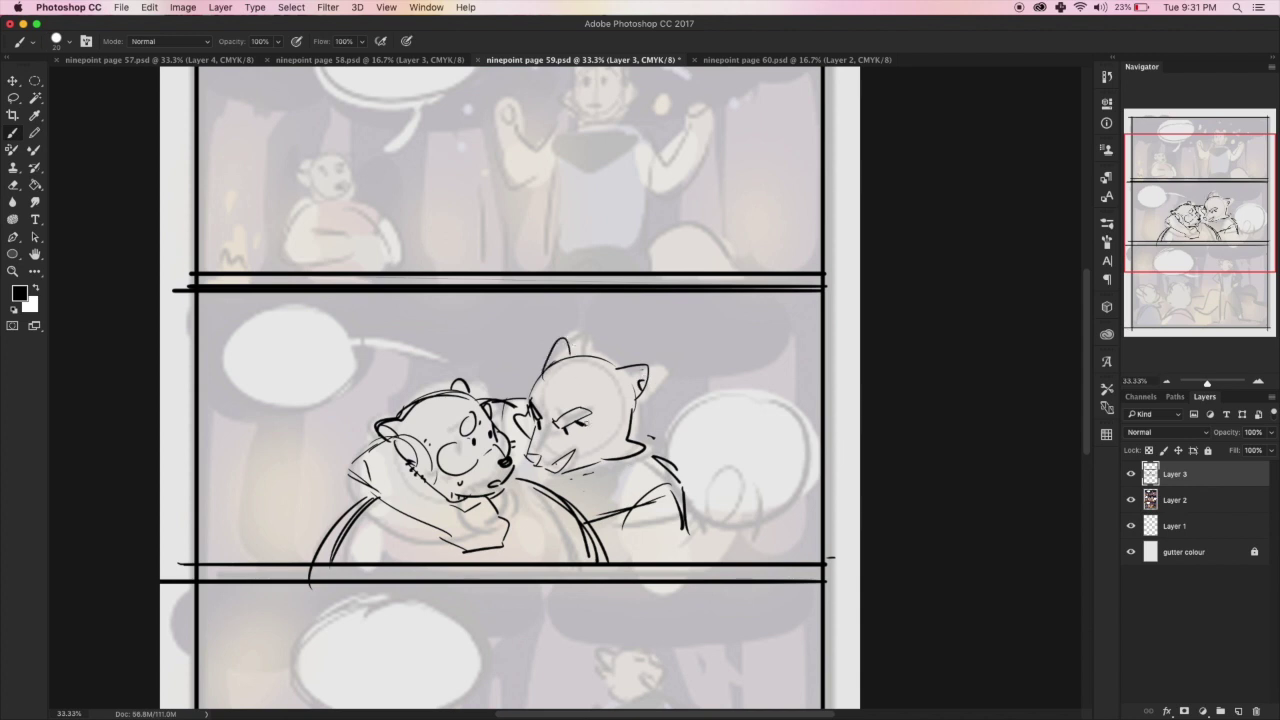
{"action": "left_click_drag", "start_coordinate": [586, 414], "coordinate": [620, 446]}
{"action": "mouse_move", "coordinate": [620, 446]}
{"action": "left_mouse_down"}
{"action": "mouse_move", "coordinate": [564, 456]}
{"action": "mouse_move", "coordinate": [534, 444]}
{"action": "left_mouse_up"}
{"action": "left_click_drag", "start_coordinate": [596, 462], "coordinate": [632, 458]}
{"action": "left_click_drag", "start_coordinate": [636, 408], "coordinate": [698, 548]}
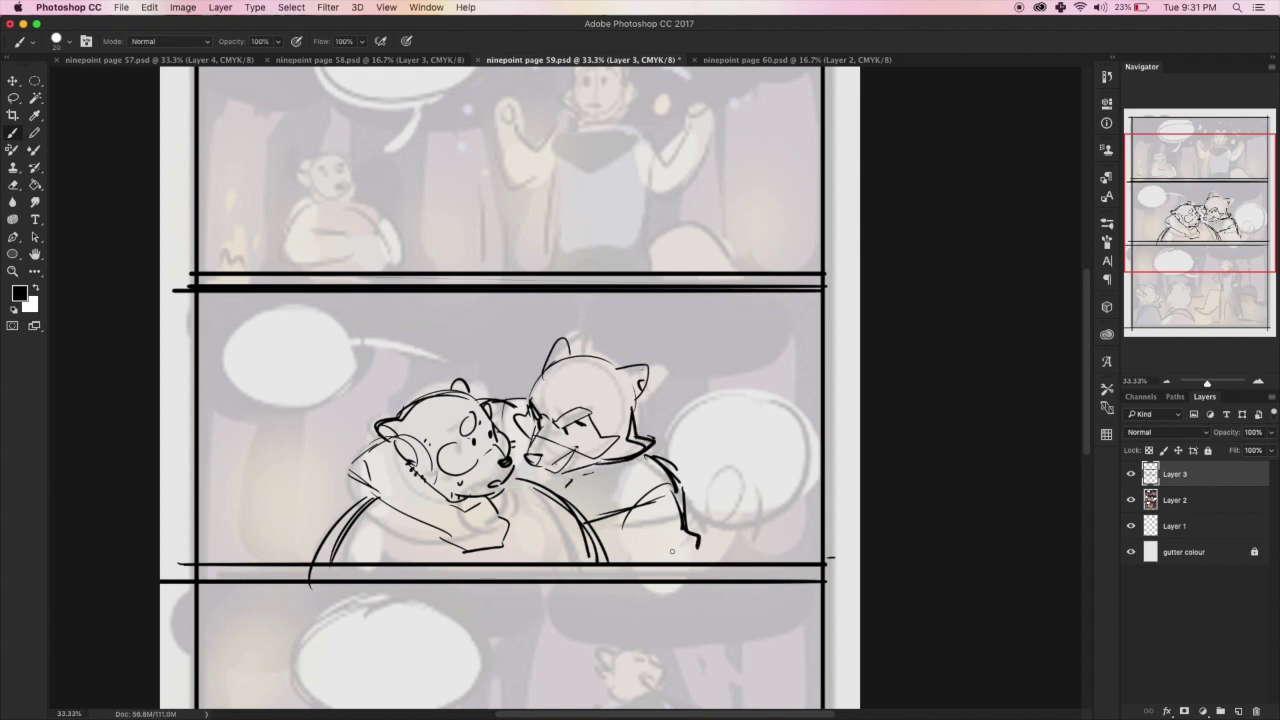
- Add the left ear line and clothing folds, undoing a stray scribble on the hand
{"action": "left_click_drag", "start_coordinate": [398, 442], "coordinate": [356, 456]}
{"action": "left_click_drag", "start_coordinate": [540, 488], "coordinate": [562, 570]}
{"action": "left_click_drag", "start_coordinate": [558, 512], "coordinate": [562, 570]}
{"action": "left_click_drag", "start_coordinate": [514, 490], "coordinate": [532, 562]}
{"action": "left_click_drag", "start_coordinate": [410, 522], "coordinate": [446, 562]}
{"action": "left_click_drag", "start_coordinate": [358, 528], "coordinate": [380, 562]}
{"action": "left_click_drag", "start_coordinate": [580, 530], "coordinate": [604, 572]}
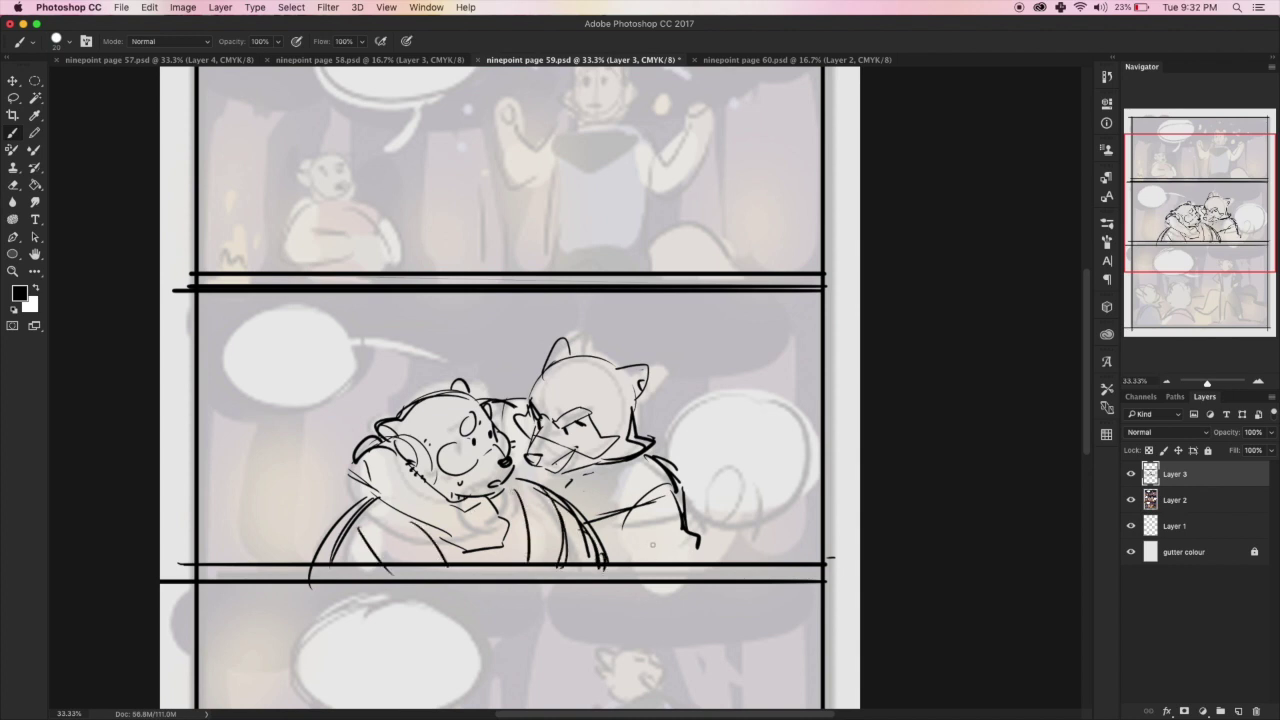
{"action": "left_click_drag", "start_coordinate": [634, 492], "coordinate": [620, 558]}
{"action": "key", "text": "cmd+z"}
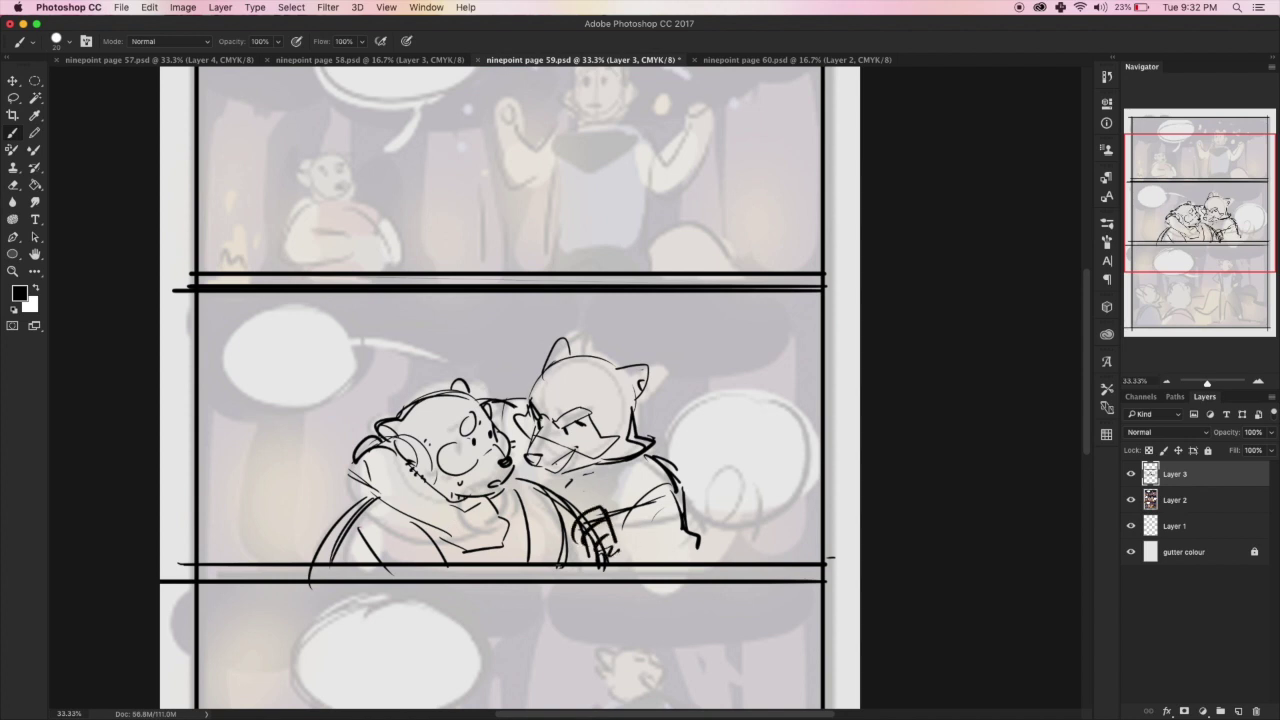
- Hatch the clasped hands, add suspender lines and curly strokes at bottom right
{"action": "left_click_drag", "start_coordinate": [416, 490], "coordinate": [436, 534]}
{"action": "mouse_move", "coordinate": [434, 484]}
{"action": "left_mouse_down"}
{"action": "mouse_move", "coordinate": [460, 502]}
{"action": "mouse_move", "coordinate": [460, 540]}
{"action": "left_mouse_up"}
{"action": "left_click_drag", "start_coordinate": [476, 514], "coordinate": [492, 552]}
{"action": "mouse_move", "coordinate": [602, 522]}
{"action": "left_mouse_down"}
{"action": "mouse_move", "coordinate": [622, 552]}
{"action": "mouse_move", "coordinate": [708, 566]}
{"action": "left_mouse_up"}
{"action": "left_click_drag", "start_coordinate": [704, 546], "coordinate": [704, 570]}
- Outline the upper-left speech balloon with a tail toward the characters
{"action": "left_click_drag", "start_coordinate": [642, 412], "coordinate": [634, 448]}
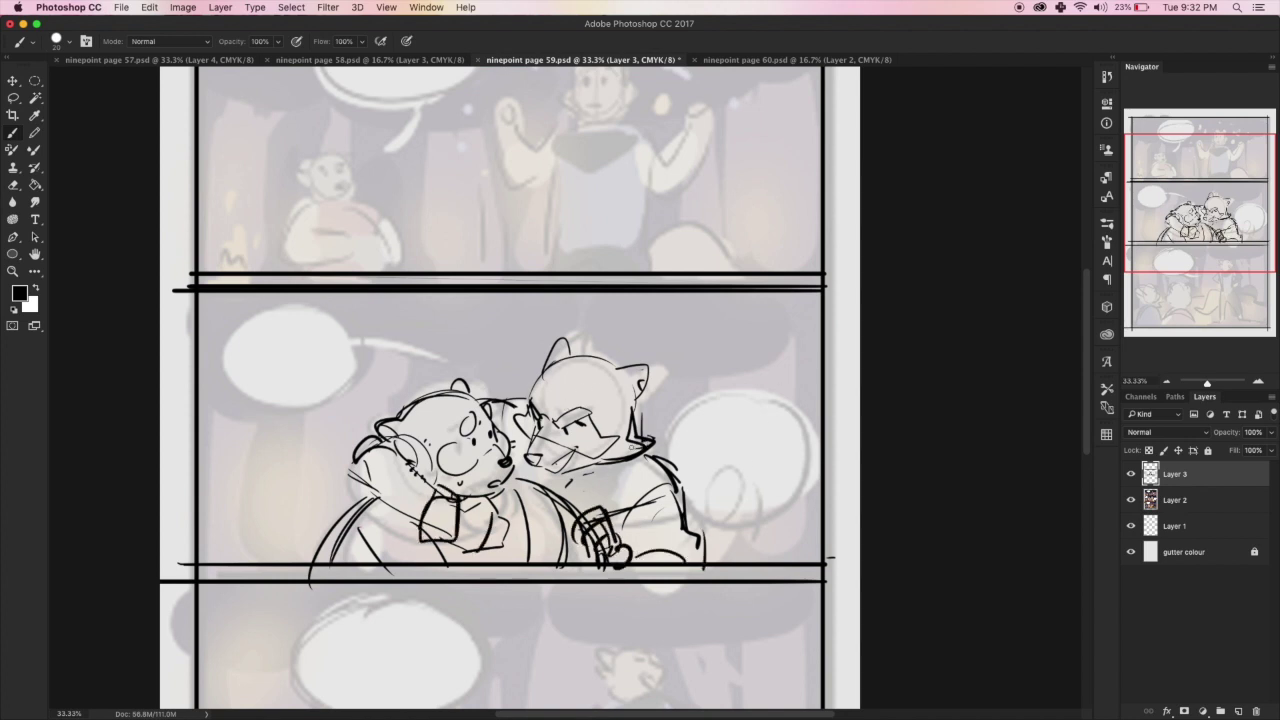
{"action": "mouse_move", "coordinate": [300, 300]}
{"action": "left_mouse_down"}
{"action": "mouse_move", "coordinate": [224, 370]}
{"action": "mouse_move", "coordinate": [360, 410]}
{"action": "left_mouse_up"}
{"action": "left_click_drag", "start_coordinate": [360, 330], "coordinate": [500, 358]}
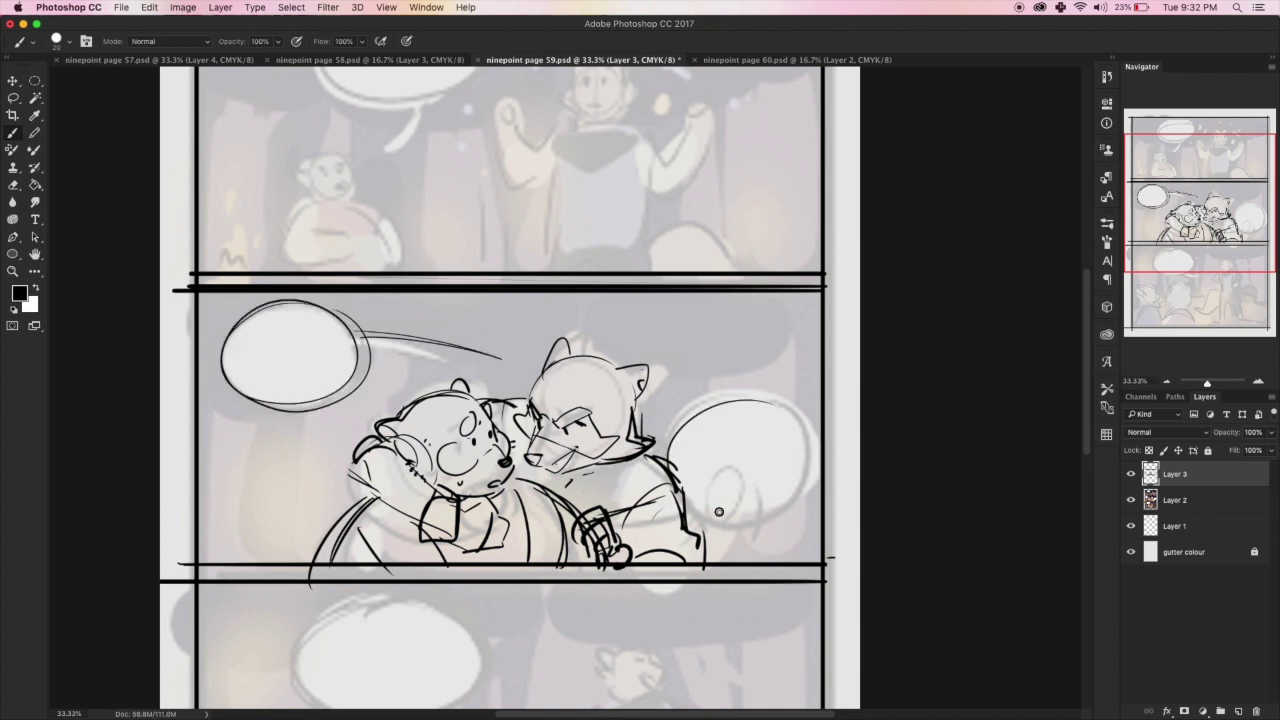
- Outline the right balloon with its tail pointing to the wolf character
{"action": "left_click_drag", "start_coordinate": [740, 400], "coordinate": [670, 460]}
{"action": "left_click_drag", "start_coordinate": [670, 460], "coordinate": [810, 470]}
{"action": "left_click_drag", "start_coordinate": [810, 420], "coordinate": [720, 520]}
{"action": "left_click_drag", "start_coordinate": [604, 496], "coordinate": [692, 486]}
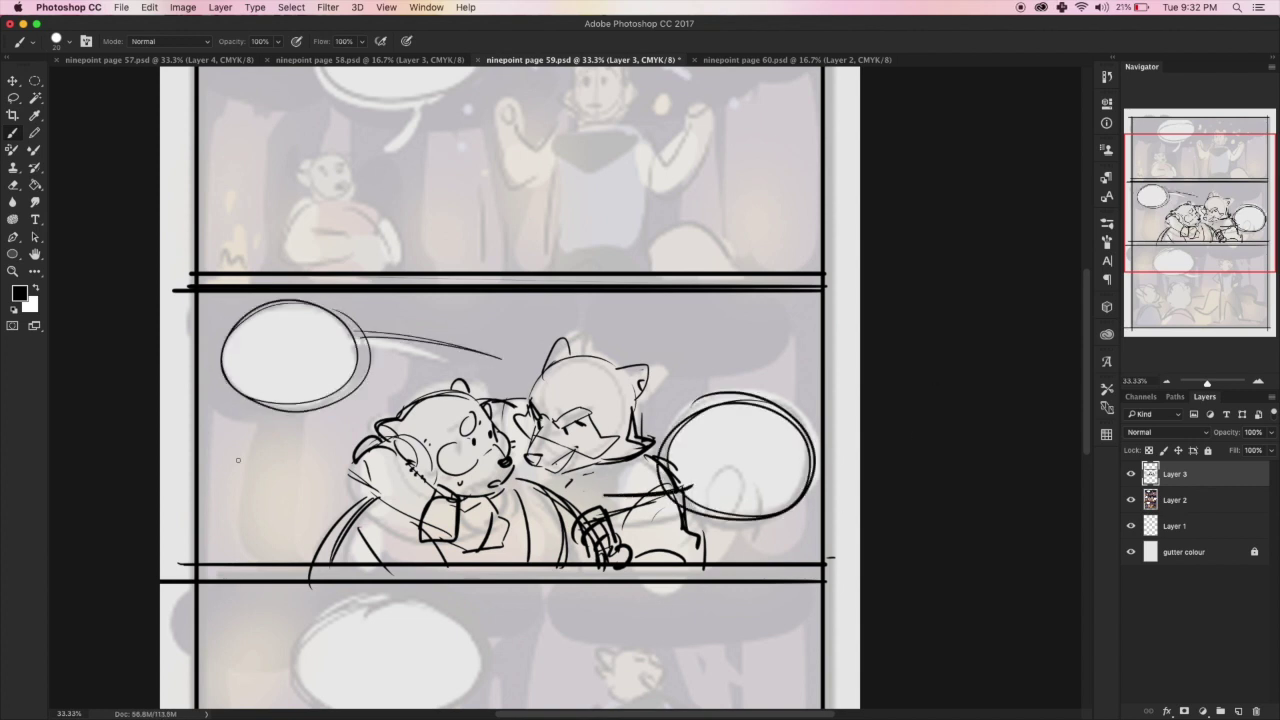
- Sketch left-side trunks, grass, hatching and zigzag foliage above the characters
{"action": "left_click_drag", "start_coordinate": [246, 426], "coordinate": [240, 534]}
{"action": "left_click_drag", "start_coordinate": [214, 394], "coordinate": [206, 478]}
{"action": "left_click_drag", "start_coordinate": [262, 426], "coordinate": [242, 552]}
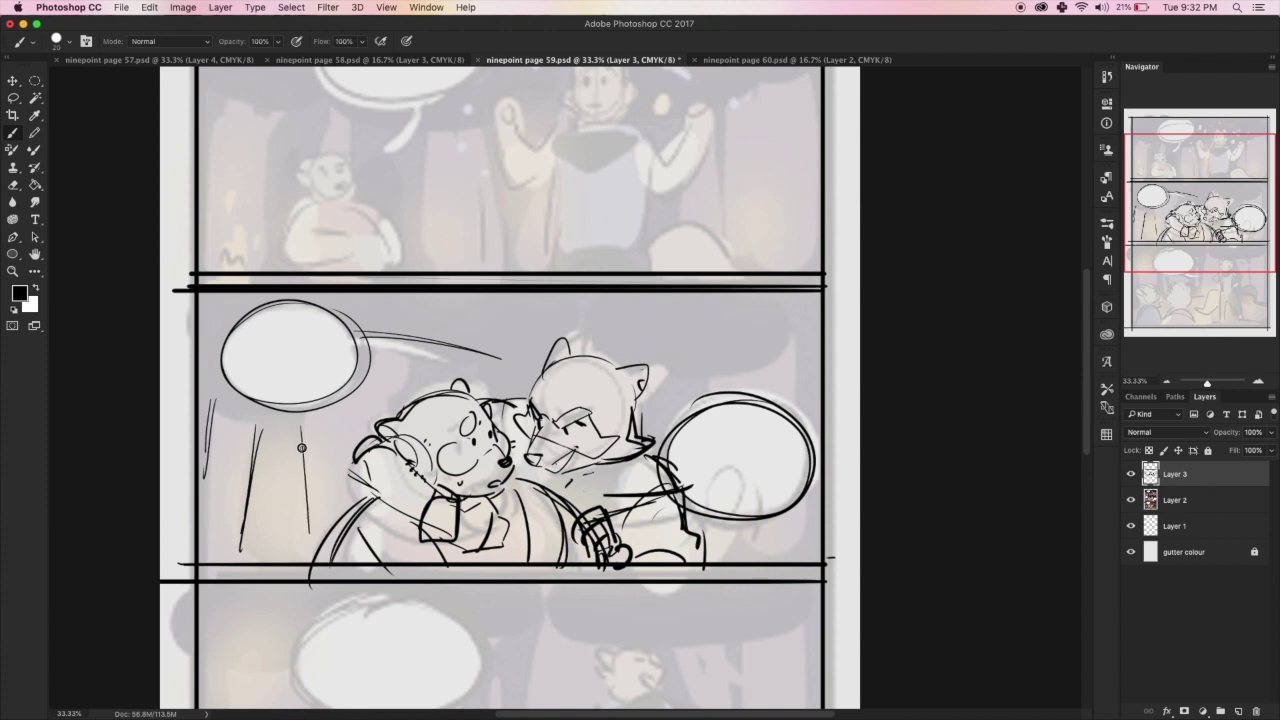
{"action": "left_click_drag", "start_coordinate": [302, 424], "coordinate": [304, 548]}
{"action": "mouse_move", "coordinate": [258, 470]}
{"action": "left_mouse_down"}
{"action": "mouse_move", "coordinate": [256, 554]}
{"action": "mouse_move", "coordinate": [304, 520]}
{"action": "left_mouse_up"}
{"action": "left_click_drag", "start_coordinate": [412, 354], "coordinate": [380, 410]}
{"action": "left_click_drag", "start_coordinate": [430, 360], "coordinate": [416, 392]}
{"action": "left_click_drag", "start_coordinate": [500, 360], "coordinate": [494, 330]}
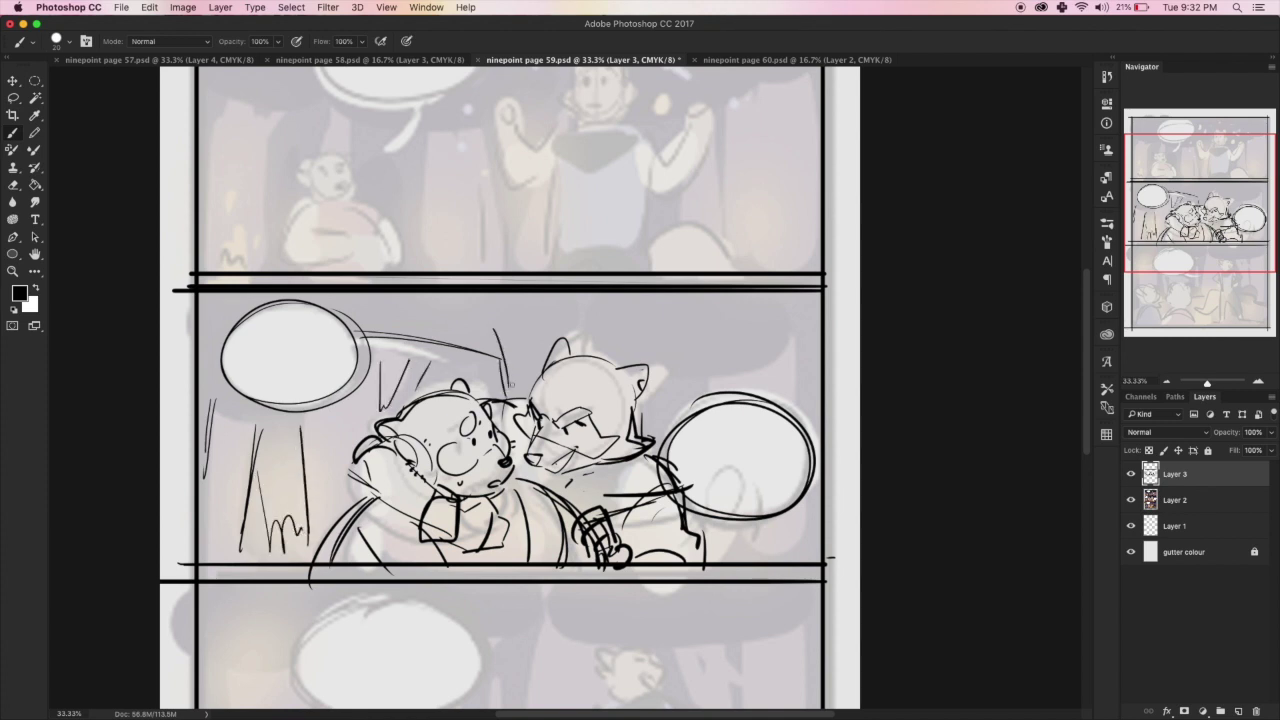
{"action": "left_click_drag", "start_coordinate": [400, 380], "coordinate": [548, 330]}
{"action": "left_click_drag", "start_coordinate": [200, 410], "coordinate": [266, 400]}
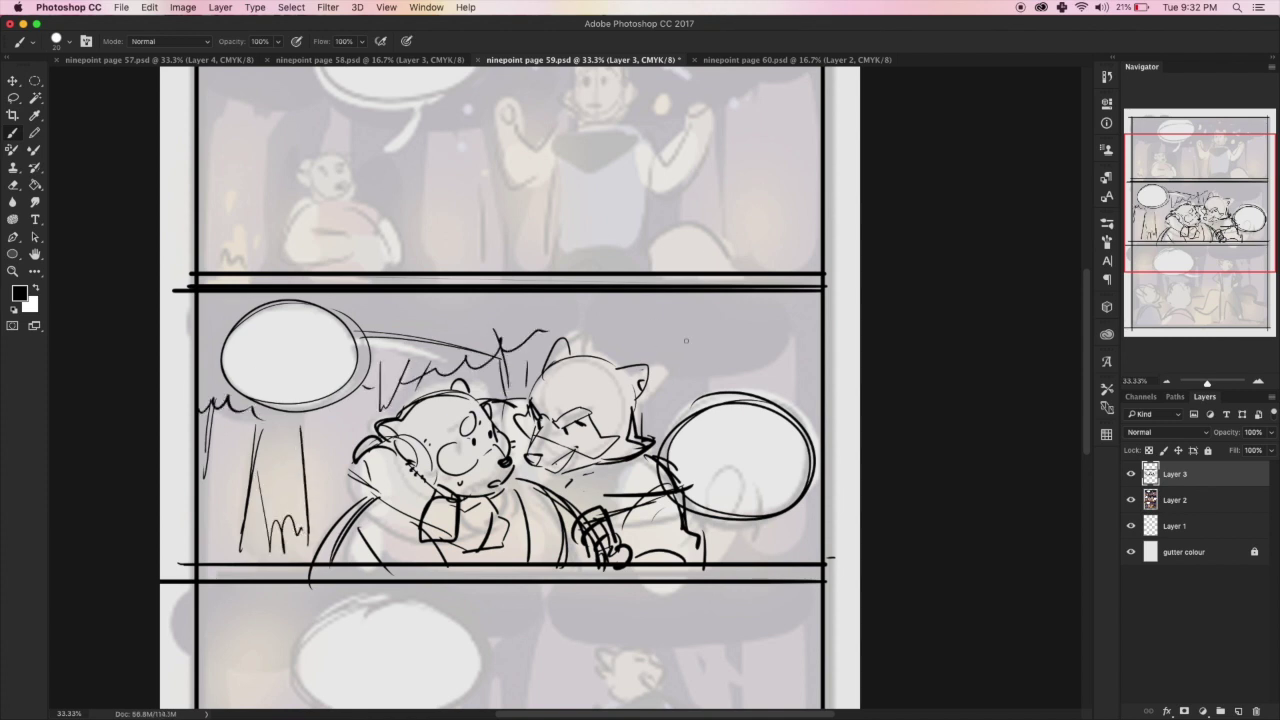
- Add zigzag foliage on the right side around the right balloon
{"action": "left_click_drag", "start_coordinate": [690, 346], "coordinate": [690, 404]}
{"action": "left_click_drag", "start_coordinate": [722, 344], "coordinate": [745, 344]}
{"action": "left_click_drag", "start_coordinate": [738, 512], "coordinate": [736, 556]}
{"action": "left_click_drag", "start_coordinate": [780, 518], "coordinate": [780, 560]}
{"action": "left_click_drag", "start_coordinate": [799, 370], "coordinate": [799, 422]}
{"action": "left_click_drag", "start_coordinate": [770, 390], "coordinate": [830, 400]}
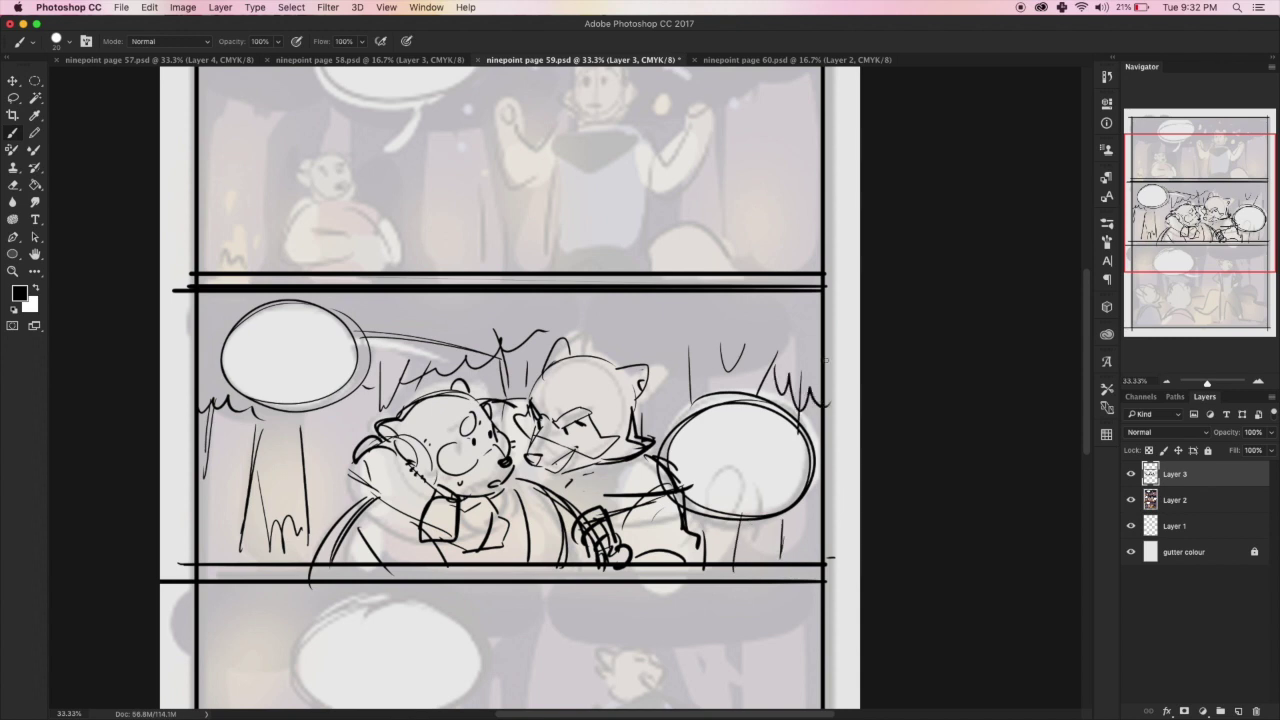
{"action": "left_click_drag", "start_coordinate": [648, 420], "coordinate": [760, 300]}
{"action": "left_click_drag", "start_coordinate": [1200, 230], "coordinate": [1200, 155]}
{"action": "left_click", "coordinate": [1258, 381]}
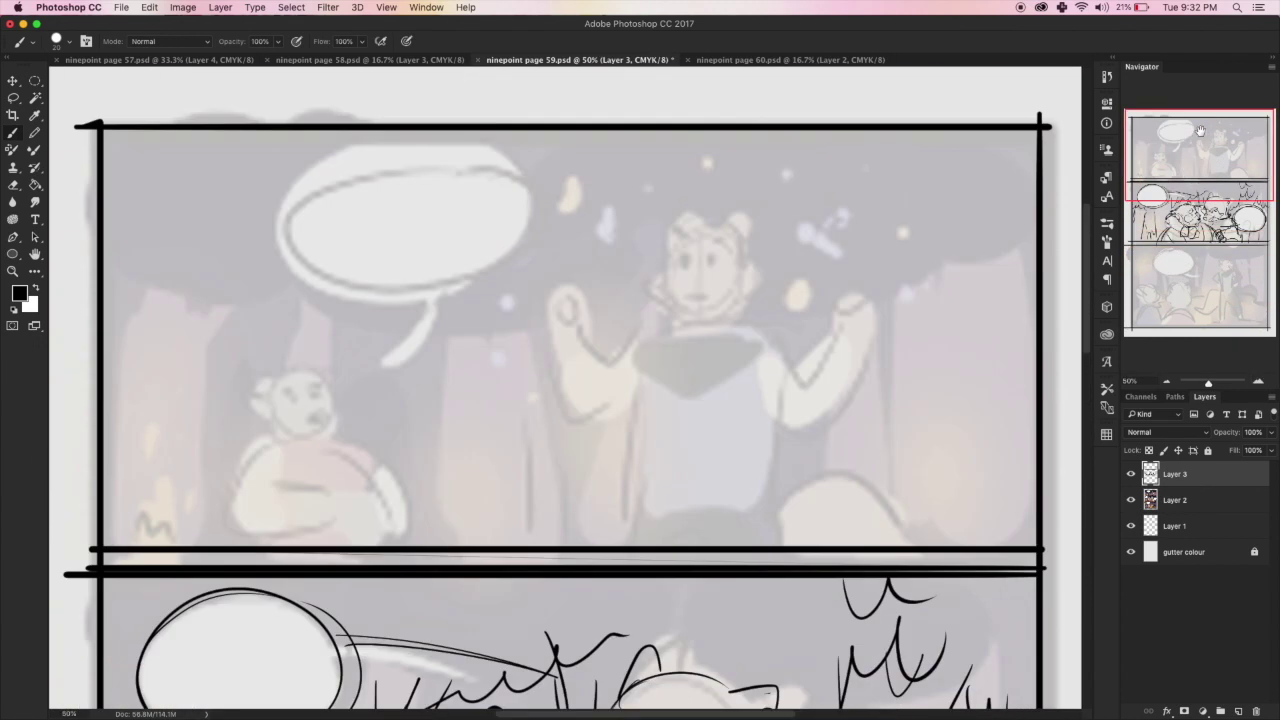
- Sketch the fox's torso with chest, belt, leg and hip lines
{"action": "left_click_drag", "start_coordinate": [638, 330], "coordinate": [786, 328]}
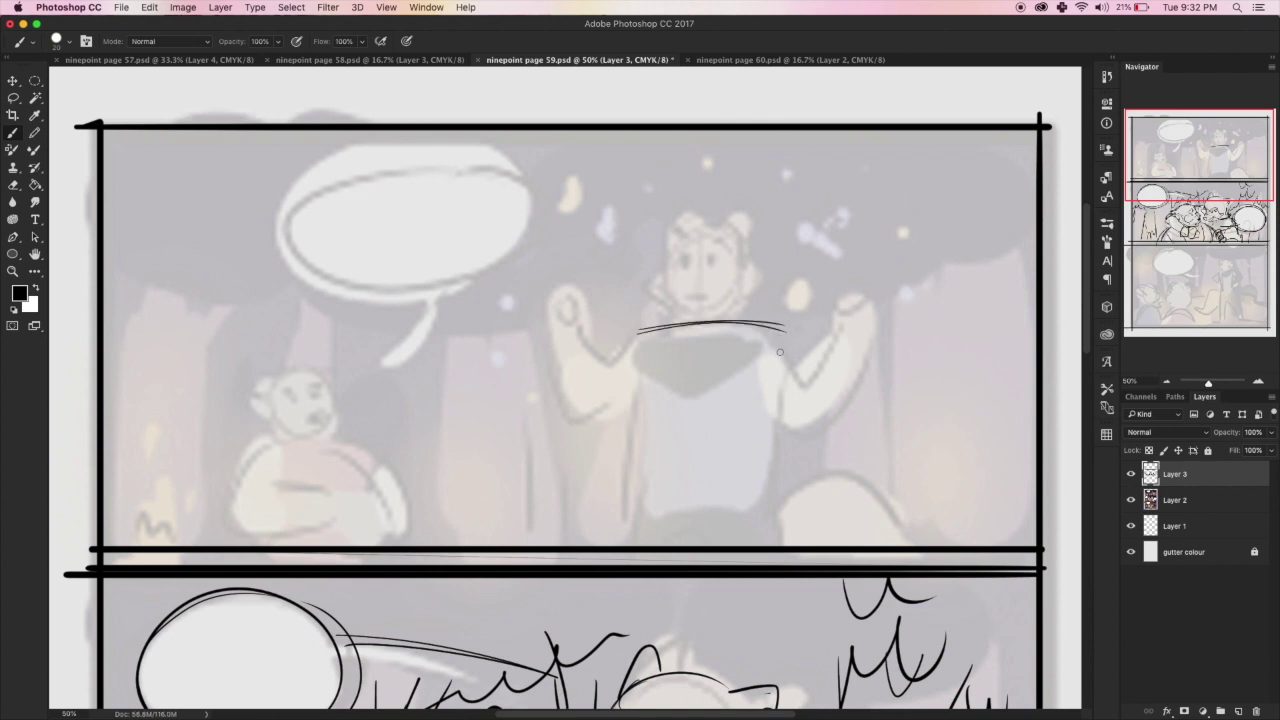
{"action": "left_click_drag", "start_coordinate": [788, 335], "coordinate": [770, 400]}
{"action": "mouse_move", "coordinate": [635, 330]}
{"action": "left_mouse_down"}
{"action": "mouse_move", "coordinate": [658, 412]}
{"action": "mouse_move", "coordinate": [700, 400]}
{"action": "left_mouse_up"}
{"action": "left_click_drag", "start_coordinate": [696, 332], "coordinate": [700, 432]}
{"action": "left_click_drag", "start_coordinate": [776, 345], "coordinate": [760, 410]}
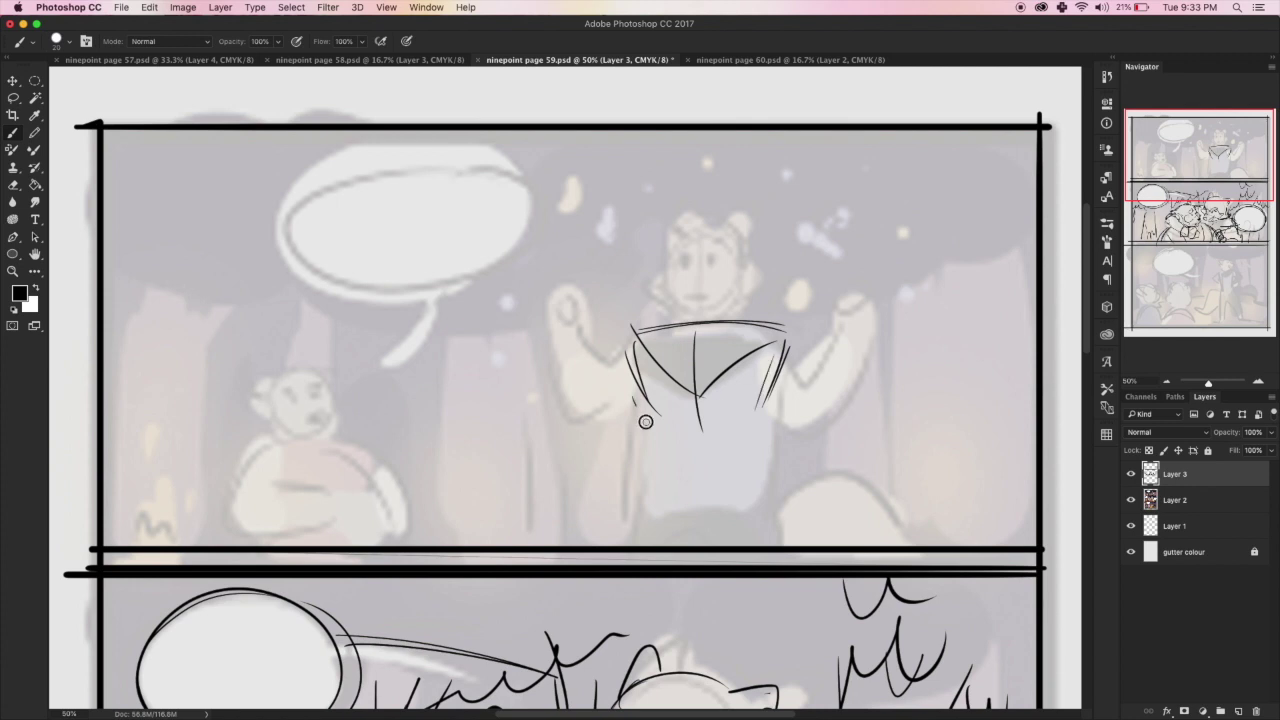
{"action": "left_click_drag", "start_coordinate": [640, 408], "coordinate": [652, 428]}
{"action": "mouse_move", "coordinate": [660, 440]}
{"action": "left_mouse_down"}
{"action": "mouse_move", "coordinate": [765, 432]}
{"action": "mouse_move", "coordinate": [768, 492]}
{"action": "mouse_move", "coordinate": [650, 507]}
{"action": "mouse_move", "coordinate": [696, 540]}
{"action": "left_mouse_up"}
{"action": "left_click_drag", "start_coordinate": [770, 488], "coordinate": [726, 524]}
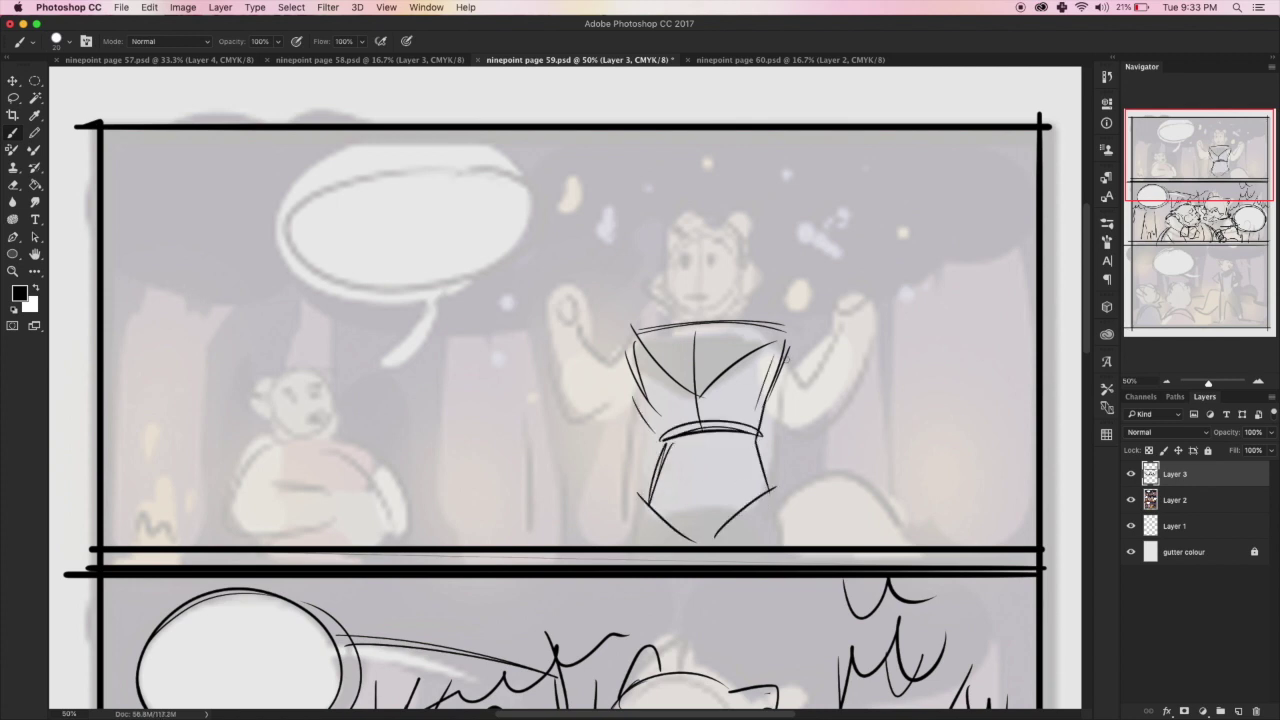
{"action": "left_click_drag", "start_coordinate": [790, 335], "coordinate": [822, 386]}
- Draw both raised arms and fists, the shoulders and the collar V
{"action": "mouse_move", "coordinate": [766, 400]}
{"action": "left_mouse_down"}
{"action": "mouse_move", "coordinate": [826, 405]}
{"action": "mouse_move", "coordinate": [806, 435]}
{"action": "left_mouse_up"}
{"action": "mouse_move", "coordinate": [870, 330]}
{"action": "left_mouse_down"}
{"action": "mouse_move", "coordinate": [840, 410]}
{"action": "mouse_move", "coordinate": [830, 380]}
{"action": "left_mouse_up"}
{"action": "left_click_drag", "start_coordinate": [840, 320], "coordinate": [870, 345]}
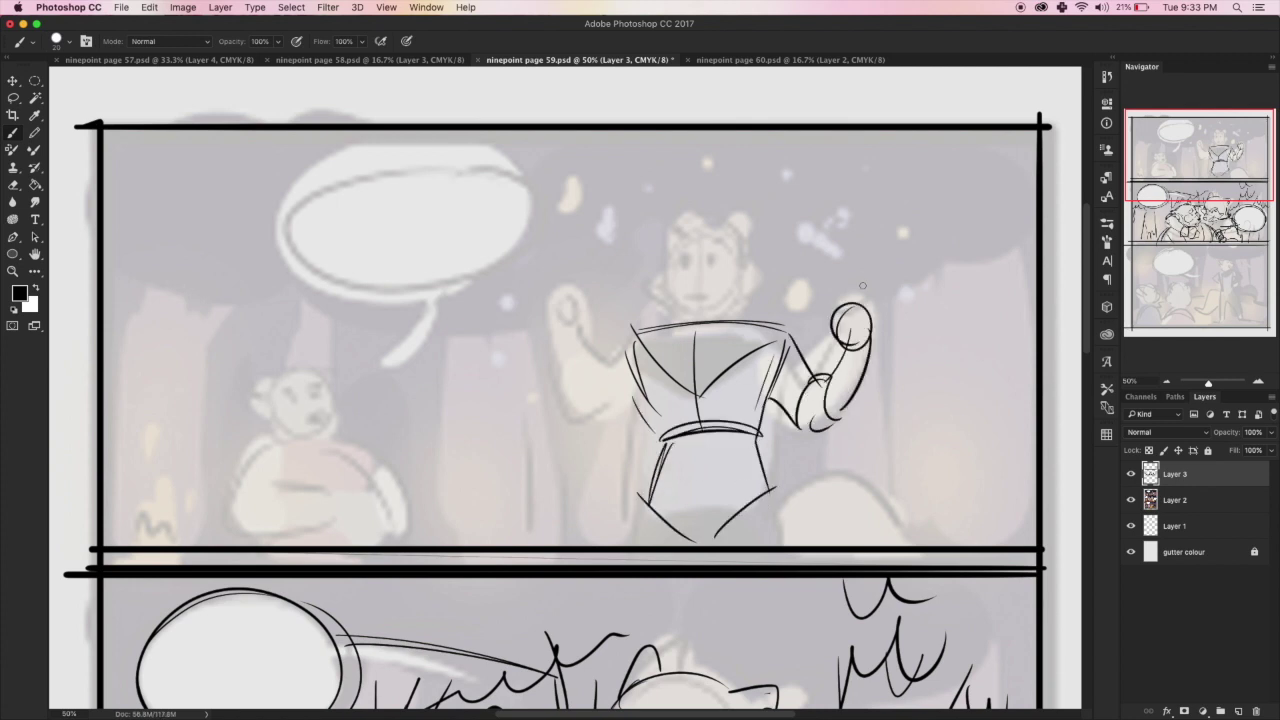
{"action": "left_click_drag", "start_coordinate": [575, 285], "coordinate": [595, 412]}
{"action": "left_click_drag", "start_coordinate": [585, 330], "coordinate": [608, 365]}
{"action": "mouse_move", "coordinate": [598, 348]}
{"action": "left_mouse_down"}
{"action": "mouse_move", "coordinate": [620, 420]}
{"action": "mouse_move", "coordinate": [640, 390]}
{"action": "left_mouse_up"}
{"action": "left_click_drag", "start_coordinate": [636, 320], "coordinate": [660, 415]}
{"action": "left_click_drag", "start_coordinate": [638, 355], "coordinate": [662, 438]}
{"action": "left_click_drag", "start_coordinate": [672, 325], "coordinate": [712, 308]}
{"action": "left_click_drag", "start_coordinate": [700, 308], "coordinate": [738, 325]}
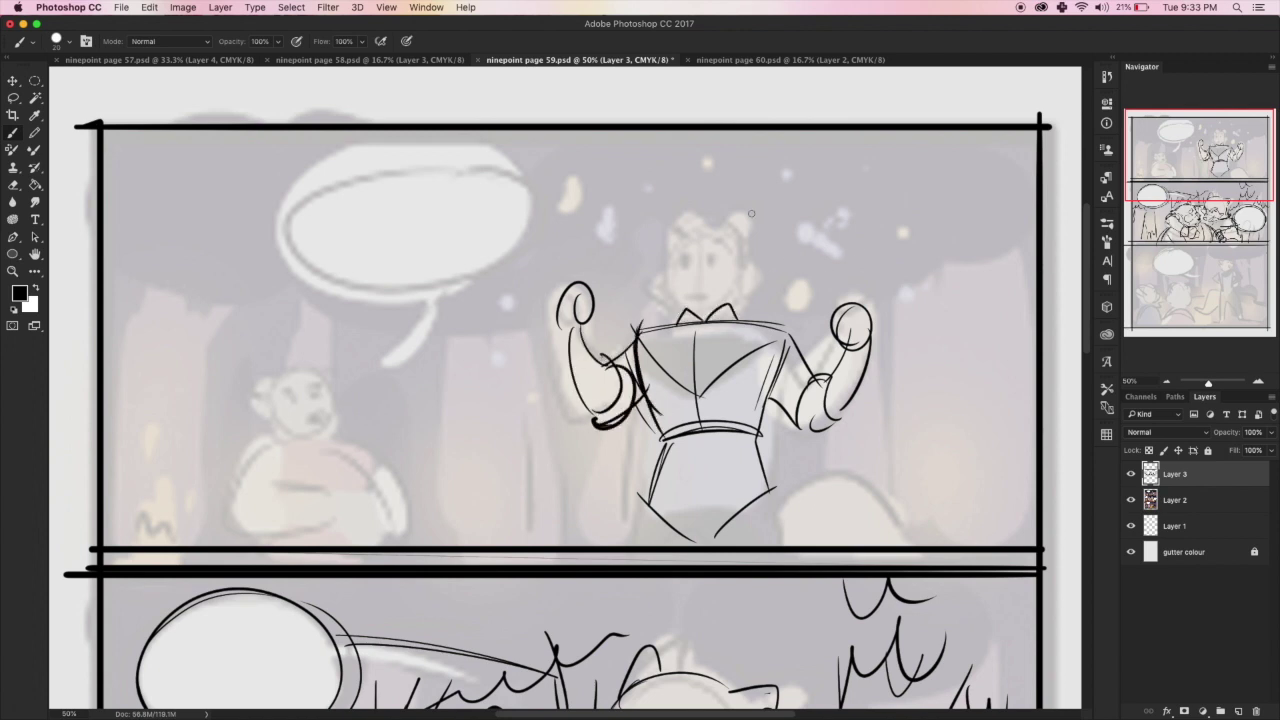
- Outline the fox's head with ears, cheek flare, eye and mouth
{"action": "mouse_move", "coordinate": [730, 268]}
{"action": "left_mouse_down"}
{"action": "mouse_move", "coordinate": [660, 285]}
{"action": "mouse_move", "coordinate": [690, 235]}
{"action": "left_mouse_up"}
{"action": "left_click_drag", "start_coordinate": [660, 285], "coordinate": [686, 308]}
{"action": "left_click_drag", "start_coordinate": [730, 232], "coordinate": [768, 300]}
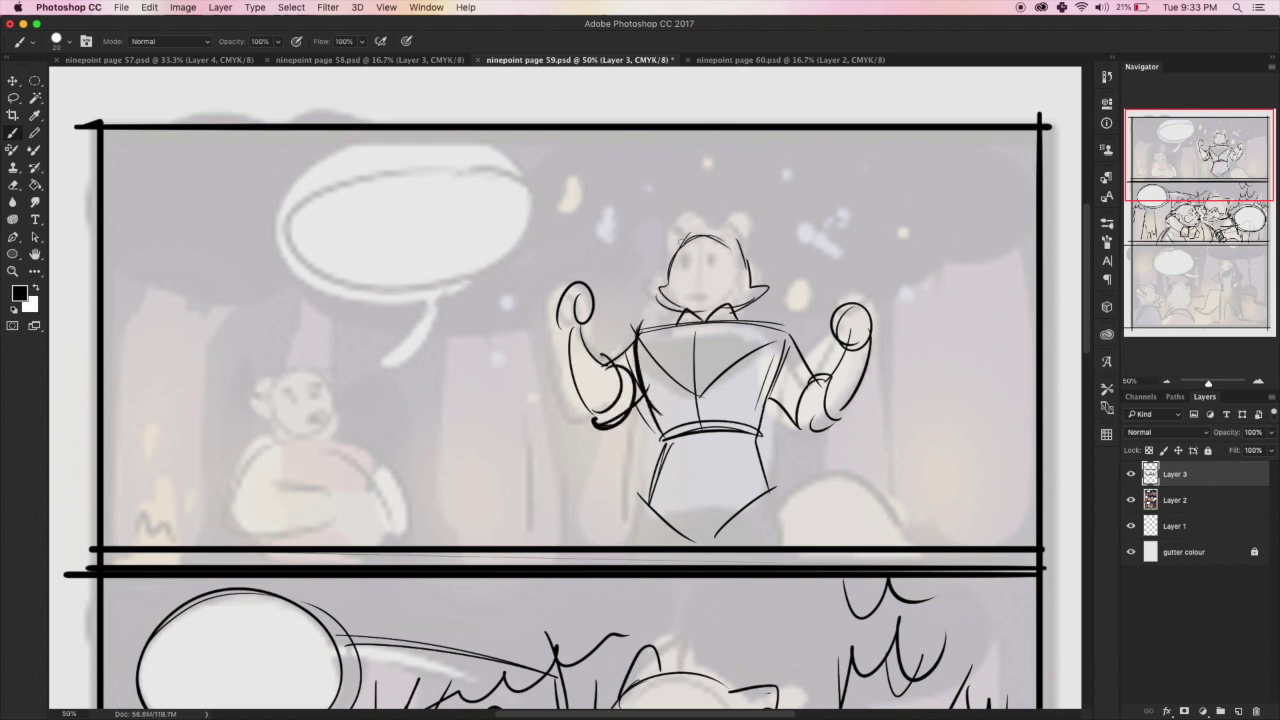
{"action": "left_click_drag", "start_coordinate": [676, 258], "coordinate": [684, 230]}
{"action": "mouse_move", "coordinate": [736, 245]}
{"action": "left_mouse_down"}
{"action": "mouse_move", "coordinate": [752, 232]}
{"action": "mouse_move", "coordinate": [700, 264]}
{"action": "mouse_move", "coordinate": [738, 262]}
{"action": "mouse_move", "coordinate": [698, 276]}
{"action": "mouse_move", "coordinate": [730, 278]}
{"action": "mouse_move", "coordinate": [706, 296]}
{"action": "mouse_move", "coordinate": [710, 310]}
{"action": "left_mouse_up"}
{"action": "mouse_move", "coordinate": [723, 272]}
{"action": "left_mouse_down"}
{"action": "mouse_move", "coordinate": [692, 288]}
{"action": "mouse_move", "coordinate": [722, 292]}
{"action": "left_mouse_up"}
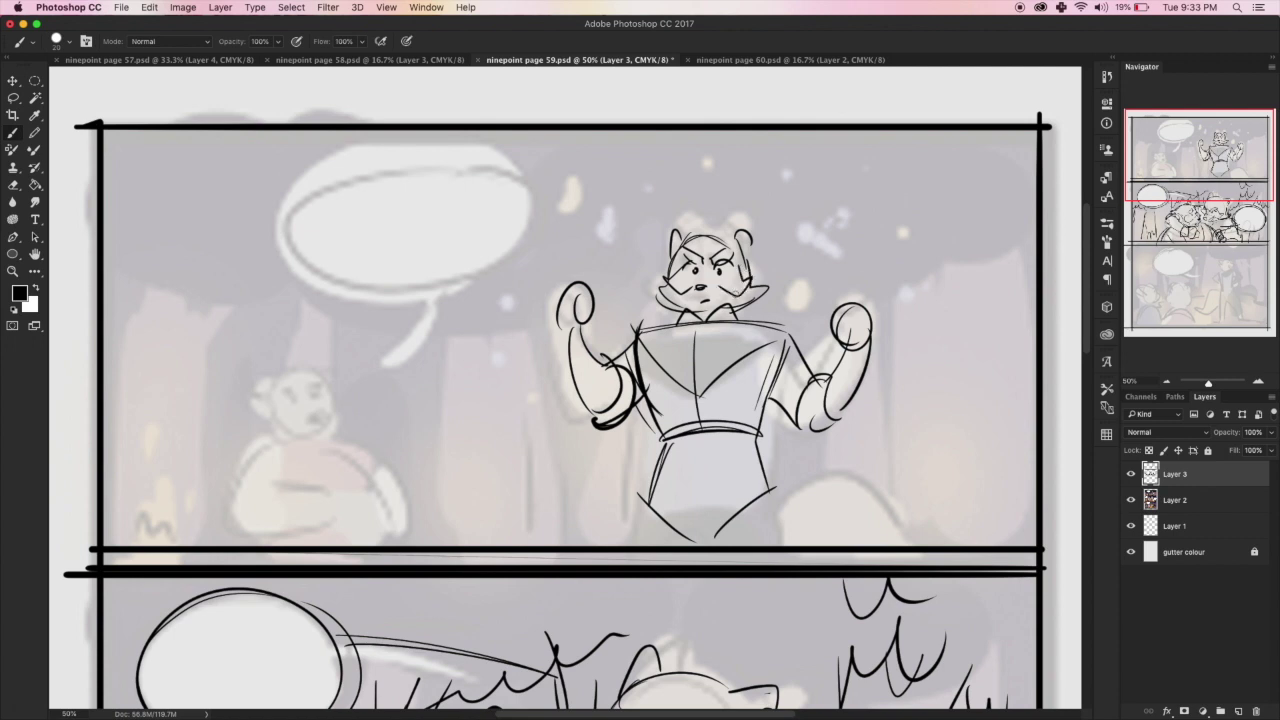
- Draw the legs and curved tail, then refine the fists with fingers and wrists
{"action": "left_click_drag", "start_coordinate": [648, 512], "coordinate": [650, 544]}
{"action": "left_click_drag", "start_coordinate": [764, 504], "coordinate": [774, 546]}
{"action": "mouse_move", "coordinate": [758, 452]}
{"action": "left_mouse_down"}
{"action": "mouse_move", "coordinate": [790, 544]}
{"action": "mouse_move", "coordinate": [840, 540]}
{"action": "left_mouse_up"}
{"action": "left_click_drag", "start_coordinate": [640, 462], "coordinate": [660, 546]}
{"action": "left_click_drag", "start_coordinate": [762, 486], "coordinate": [778, 546]}
{"action": "left_click_drag", "start_coordinate": [558, 344], "coordinate": [586, 366]}
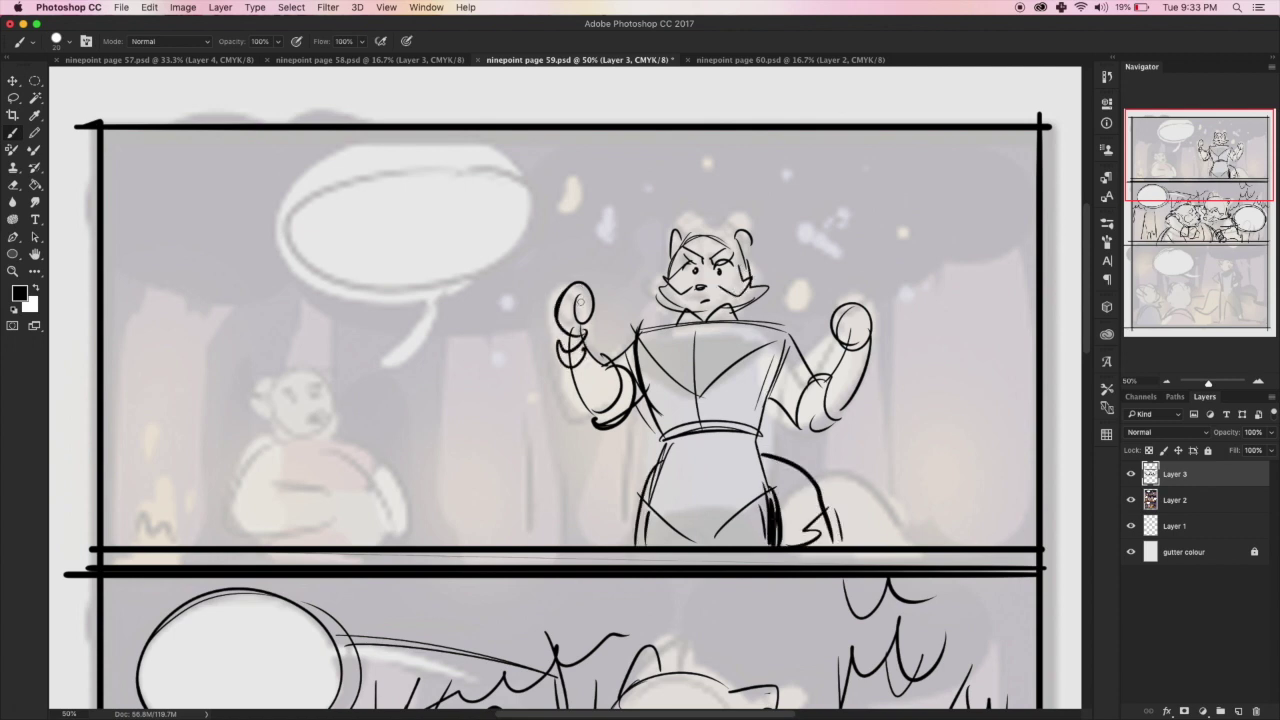
{"action": "mouse_move", "coordinate": [556, 290]}
{"action": "left_mouse_down"}
{"action": "mouse_move", "coordinate": [600, 326]}
{"action": "mouse_move", "coordinate": [586, 316]}
{"action": "left_mouse_up"}
{"action": "left_click_drag", "start_coordinate": [828, 300], "coordinate": [872, 380]}
{"action": "left_click_drag", "start_coordinate": [800, 222], "coordinate": [824, 246]}
- Surround the fox with sparkle stars and specks, then start the background figure's torso
{"action": "left_click_drag", "start_coordinate": [618, 250], "coordinate": [646, 288]}
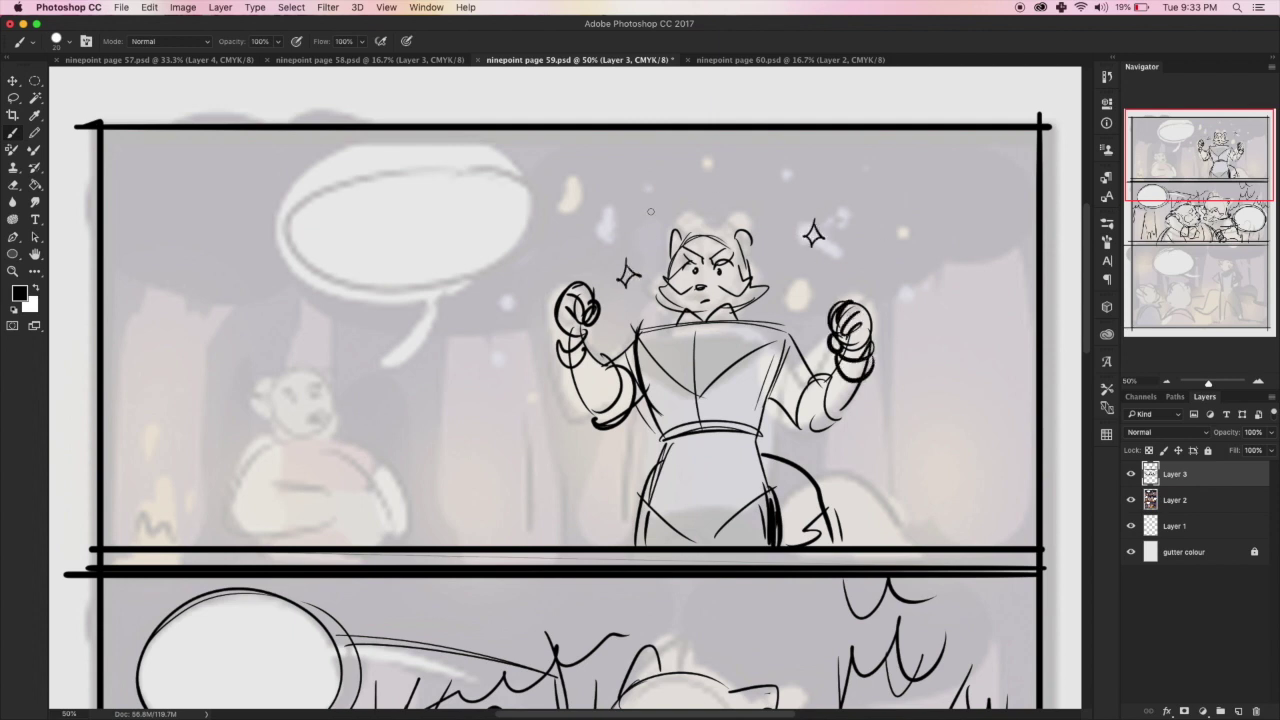
{"action": "left_click_drag", "start_coordinate": [634, 196], "coordinate": [656, 222]}
{"action": "left_click_drag", "start_coordinate": [776, 278], "coordinate": [796, 304]}
{"action": "left_click_drag", "start_coordinate": [754, 196], "coordinate": [770, 212]}
{"action": "left_click_drag", "start_coordinate": [688, 190], "coordinate": [708, 206]}
{"action": "mouse_move", "coordinate": [582, 242]}
{"action": "left_mouse_down"}
{"action": "mouse_move", "coordinate": [598, 256]}
{"action": "mouse_move", "coordinate": [560, 282]}
{"action": "left_mouse_up"}
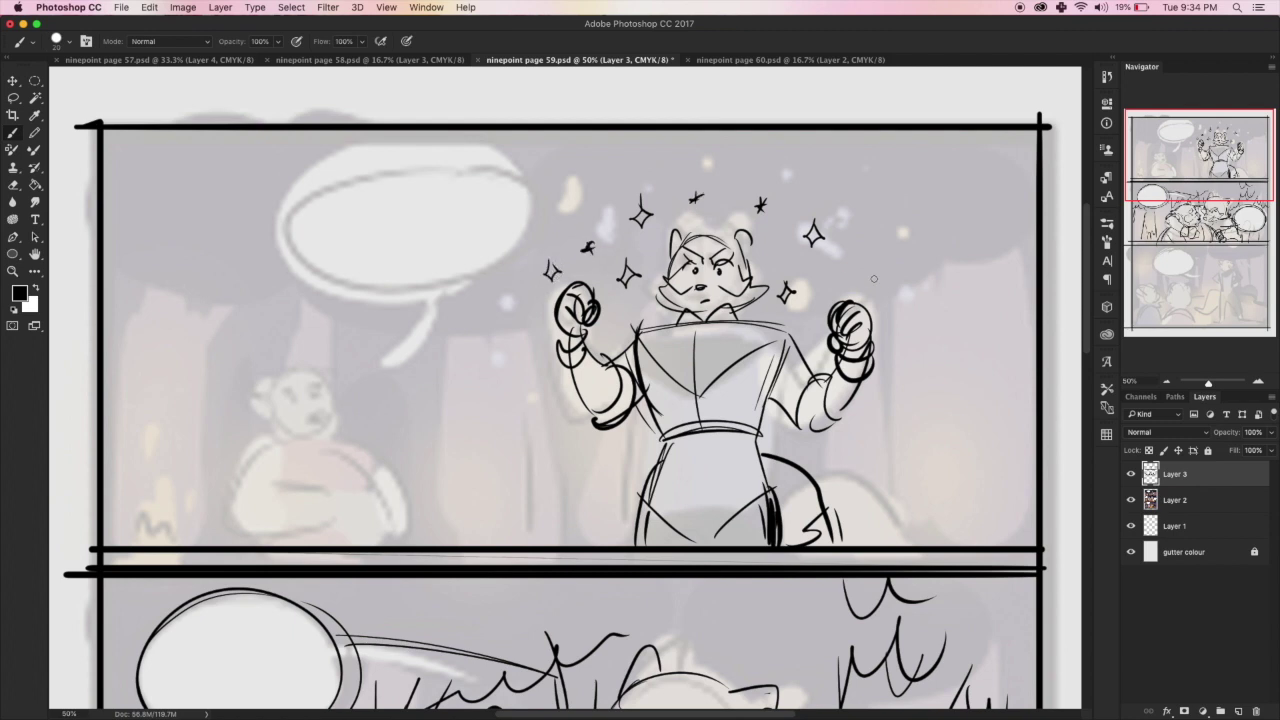
{"action": "left_click_drag", "start_coordinate": [830, 262], "coordinate": [842, 280]}
{"action": "left_click_drag", "start_coordinate": [884, 340], "coordinate": [900, 364]}
{"action": "left_click_drag", "start_coordinate": [536, 360], "coordinate": [548, 378]}
{"action": "left_click_drag", "start_coordinate": [532, 326], "coordinate": [544, 340]}
{"action": "left_click", "coordinate": [840, 204]}
{"action": "left_click", "coordinate": [890, 275]}
{"action": "left_click_drag", "start_coordinate": [267, 450], "coordinate": [236, 500]}
- Trace the seated character's body outline, arms and hands at the top panel's lower left
{"action": "left_click_drag", "start_coordinate": [324, 440], "coordinate": [396, 490]}
{"action": "left_click_drag", "start_coordinate": [240, 460], "coordinate": [262, 528]}
{"action": "mouse_move", "coordinate": [356, 512]}
{"action": "left_mouse_down"}
{"action": "mouse_move", "coordinate": [296, 500]}
{"action": "mouse_move", "coordinate": [395, 525]}
{"action": "left_mouse_up"}
{"action": "mouse_move", "coordinate": [340, 485]}
{"action": "left_mouse_down"}
{"action": "mouse_move", "coordinate": [285, 495]}
{"action": "mouse_move", "coordinate": [255, 530]}
{"action": "mouse_move", "coordinate": [395, 460]}
{"action": "mouse_move", "coordinate": [380, 486]}
{"action": "left_mouse_up"}
{"action": "left_click_drag", "start_coordinate": [262, 452], "coordinate": [268, 502]}
{"action": "left_click_drag", "start_coordinate": [274, 448], "coordinate": [338, 480]}
{"action": "mouse_move", "coordinate": [282, 440]}
{"action": "left_mouse_down"}
{"action": "mouse_move", "coordinate": [312, 430]}
{"action": "mouse_move", "coordinate": [320, 458]}
{"action": "left_mouse_up"}
- Draw the character's round head with eye, facial details and two ears, plus lower belly curves
{"action": "left_click_drag", "start_coordinate": [318, 444], "coordinate": [308, 460]}
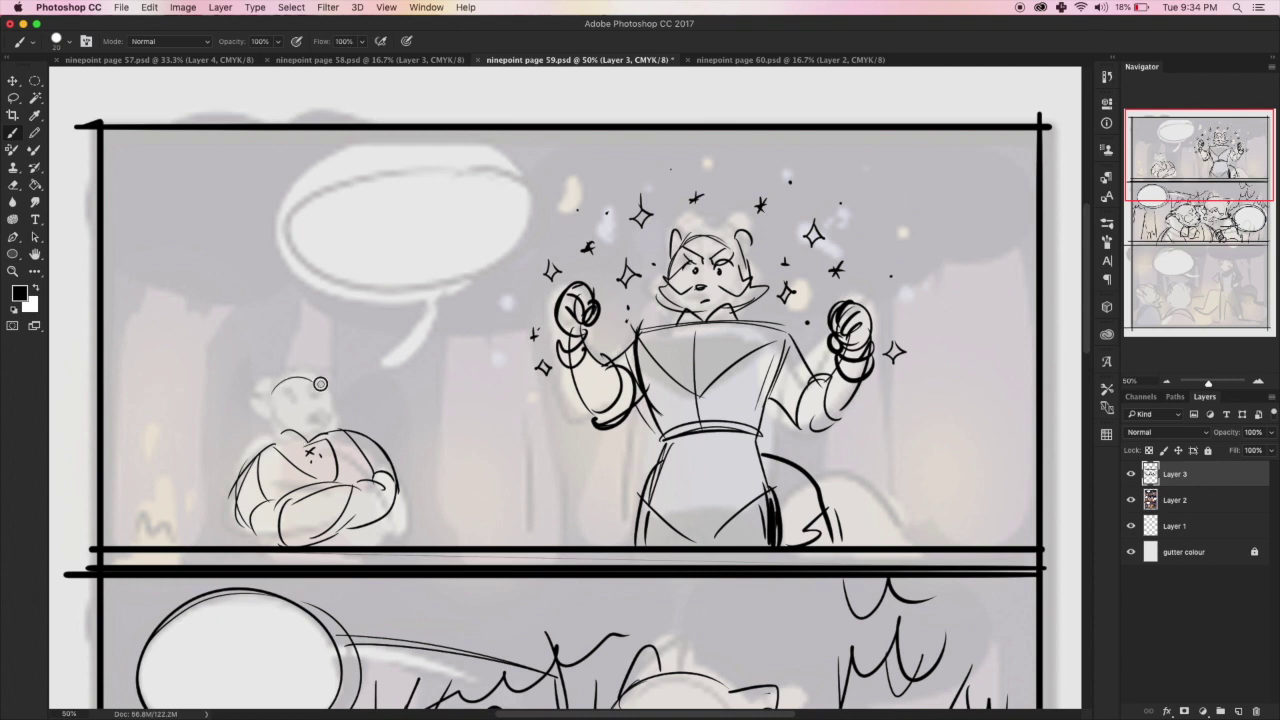
{"action": "mouse_move", "coordinate": [270, 395]}
{"action": "left_mouse_down"}
{"action": "mouse_move", "coordinate": [328, 380]}
{"action": "mouse_move", "coordinate": [322, 430]}
{"action": "left_mouse_up"}
{"action": "mouse_move", "coordinate": [268, 400]}
{"action": "left_mouse_down"}
{"action": "mouse_move", "coordinate": [280, 434]}
{"action": "mouse_move", "coordinate": [300, 438]}
{"action": "left_mouse_up"}
{"action": "mouse_move", "coordinate": [306, 408]}
{"action": "left_mouse_down"}
{"action": "mouse_move", "coordinate": [318, 420]}
{"action": "mouse_move", "coordinate": [310, 398]}
{"action": "mouse_move", "coordinate": [290, 420]}
{"action": "mouse_move", "coordinate": [336, 424]}
{"action": "left_mouse_up"}
{"action": "left_click_drag", "start_coordinate": [256, 400], "coordinate": [268, 412]}
{"action": "left_click_drag", "start_coordinate": [314, 380], "coordinate": [328, 388]}
{"action": "left_click_drag", "start_coordinate": [262, 414], "coordinate": [288, 448]}
{"action": "left_click_drag", "start_coordinate": [322, 406], "coordinate": [340, 442]}
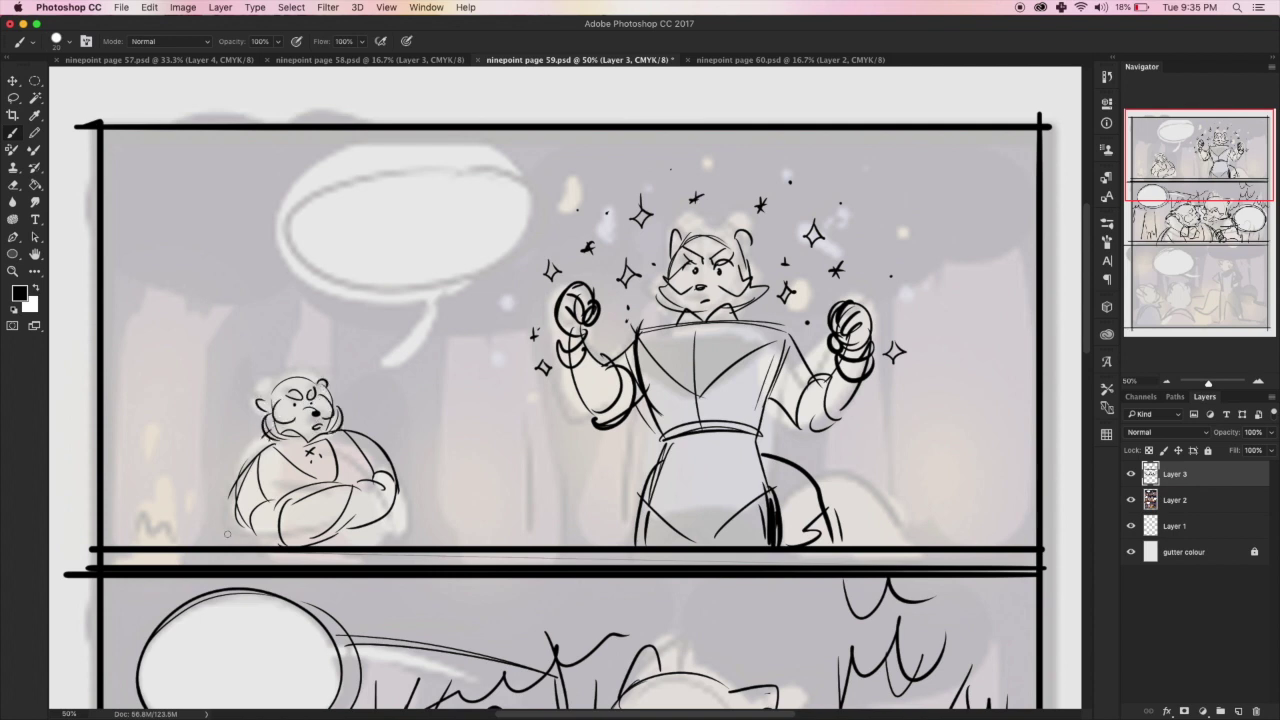
{"action": "mouse_move", "coordinate": [234, 506]}
{"action": "left_mouse_down"}
{"action": "mouse_move", "coordinate": [238, 538]}
{"action": "mouse_move", "coordinate": [186, 545]}
{"action": "left_mouse_up"}
{"action": "mouse_move", "coordinate": [194, 514]}
{"action": "left_mouse_down"}
{"action": "mouse_move", "coordinate": [224, 510]}
{"action": "mouse_move", "coordinate": [226, 544]}
{"action": "left_mouse_up"}
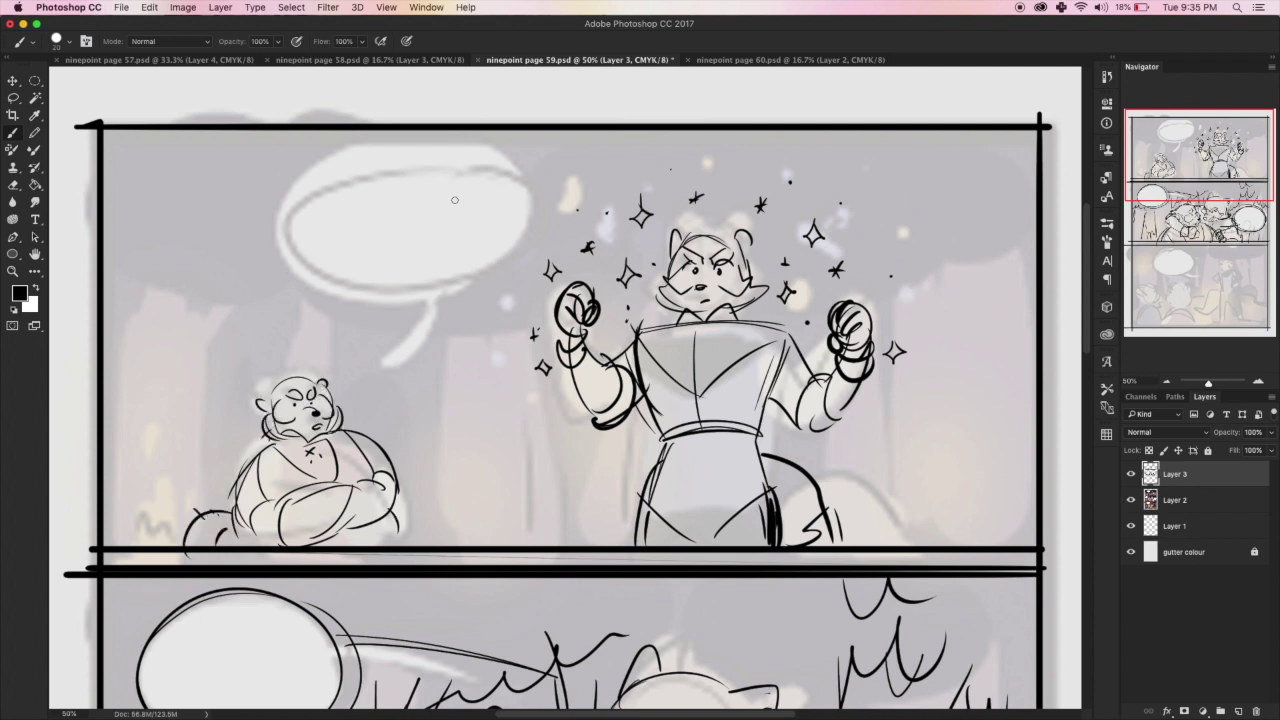